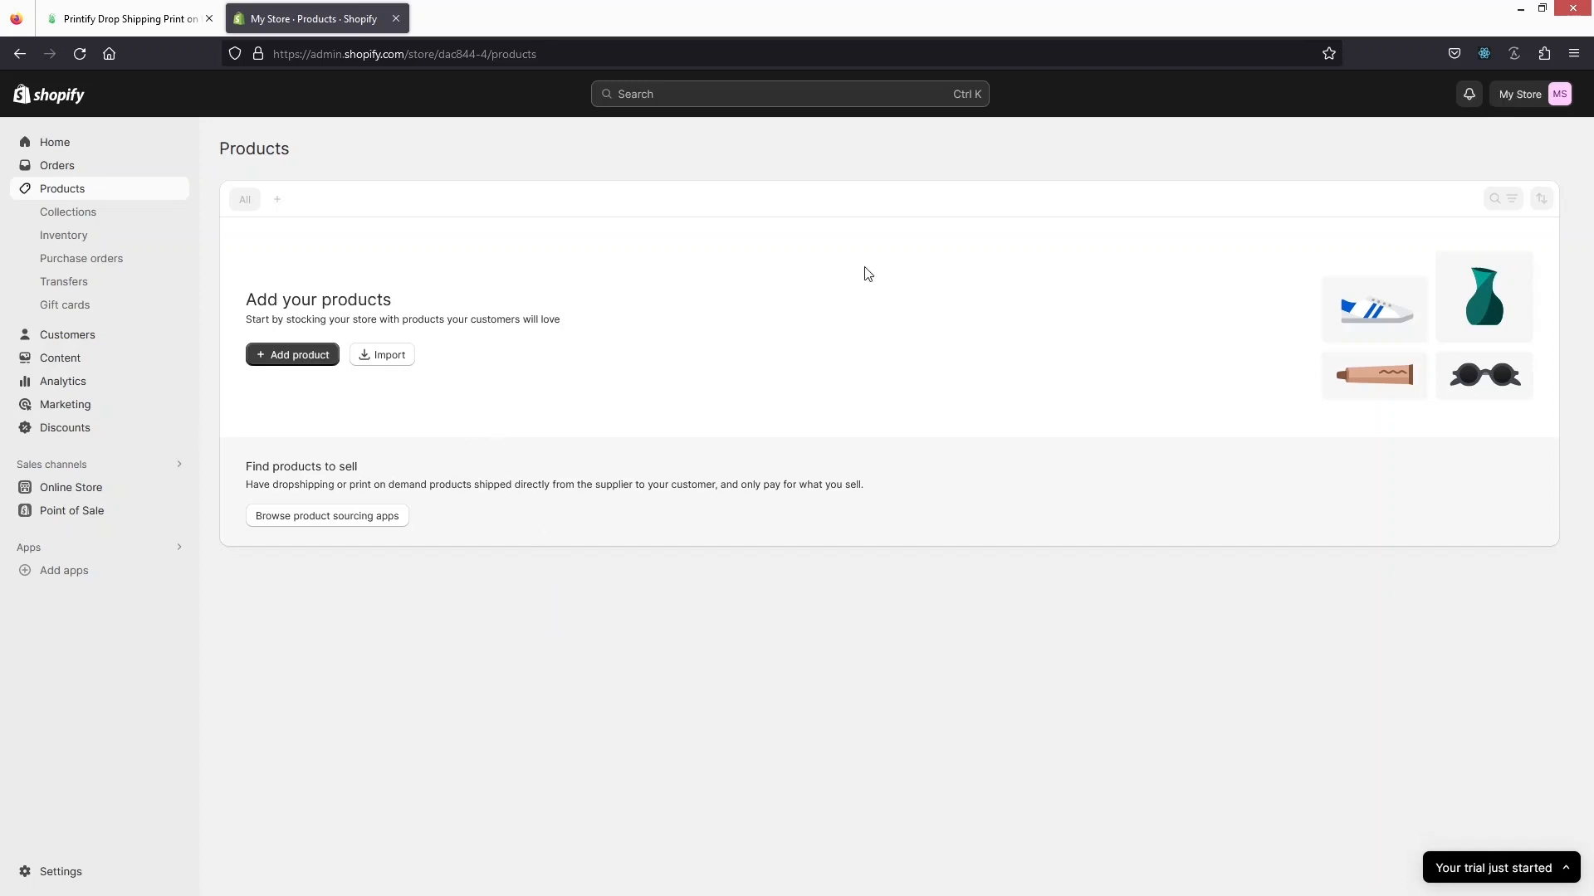
# - Look up recommended apps for the store and open the Shopify App Store
pyautogui.click(687, 101)
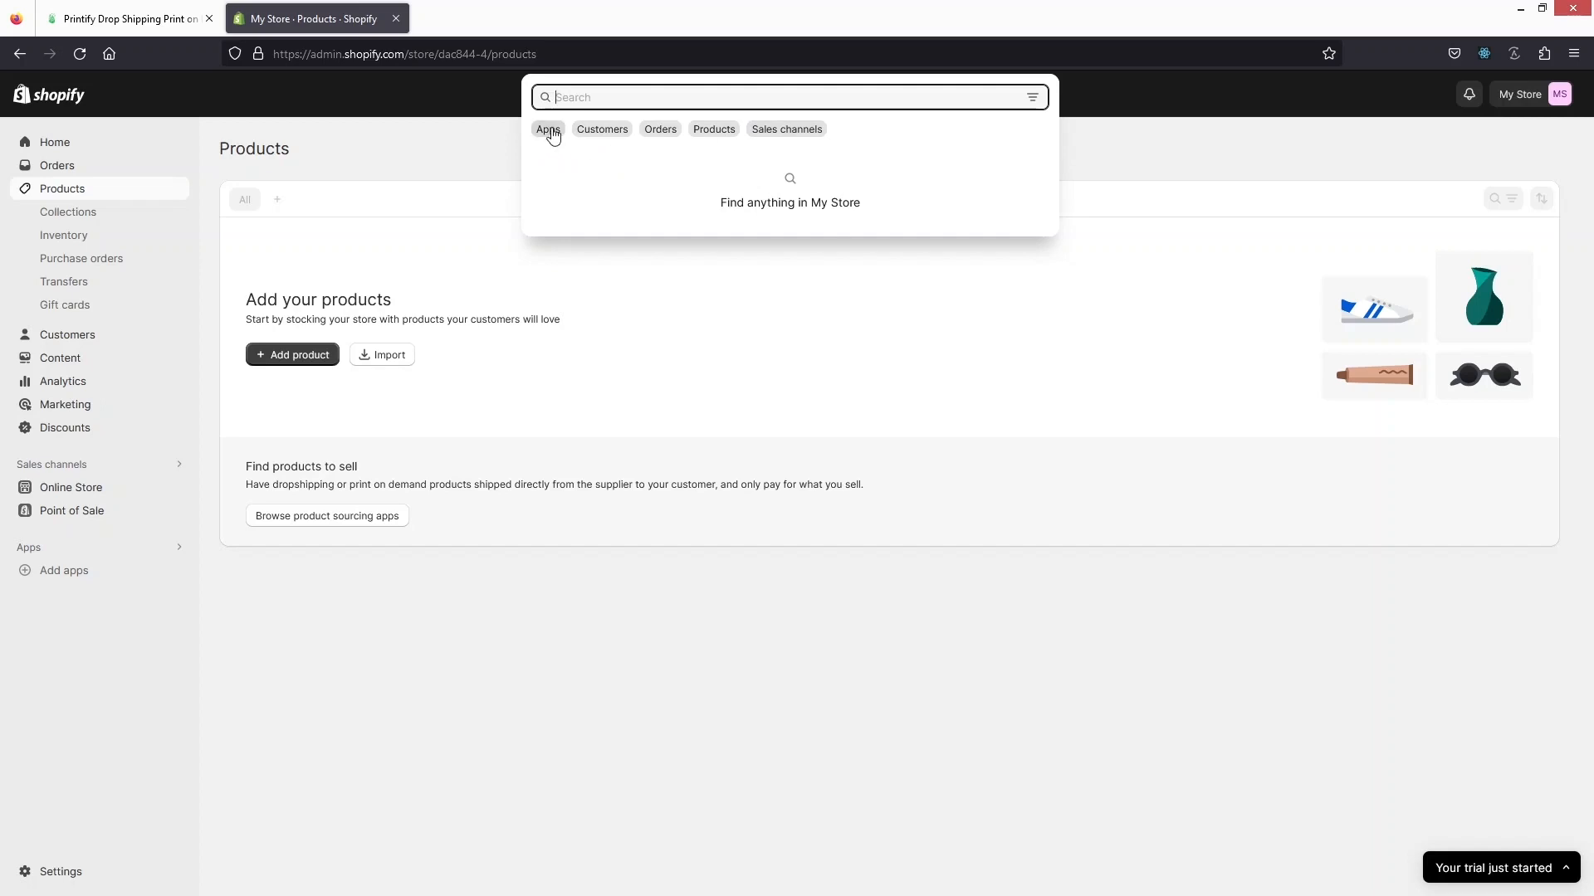
pyautogui.click(550, 130)
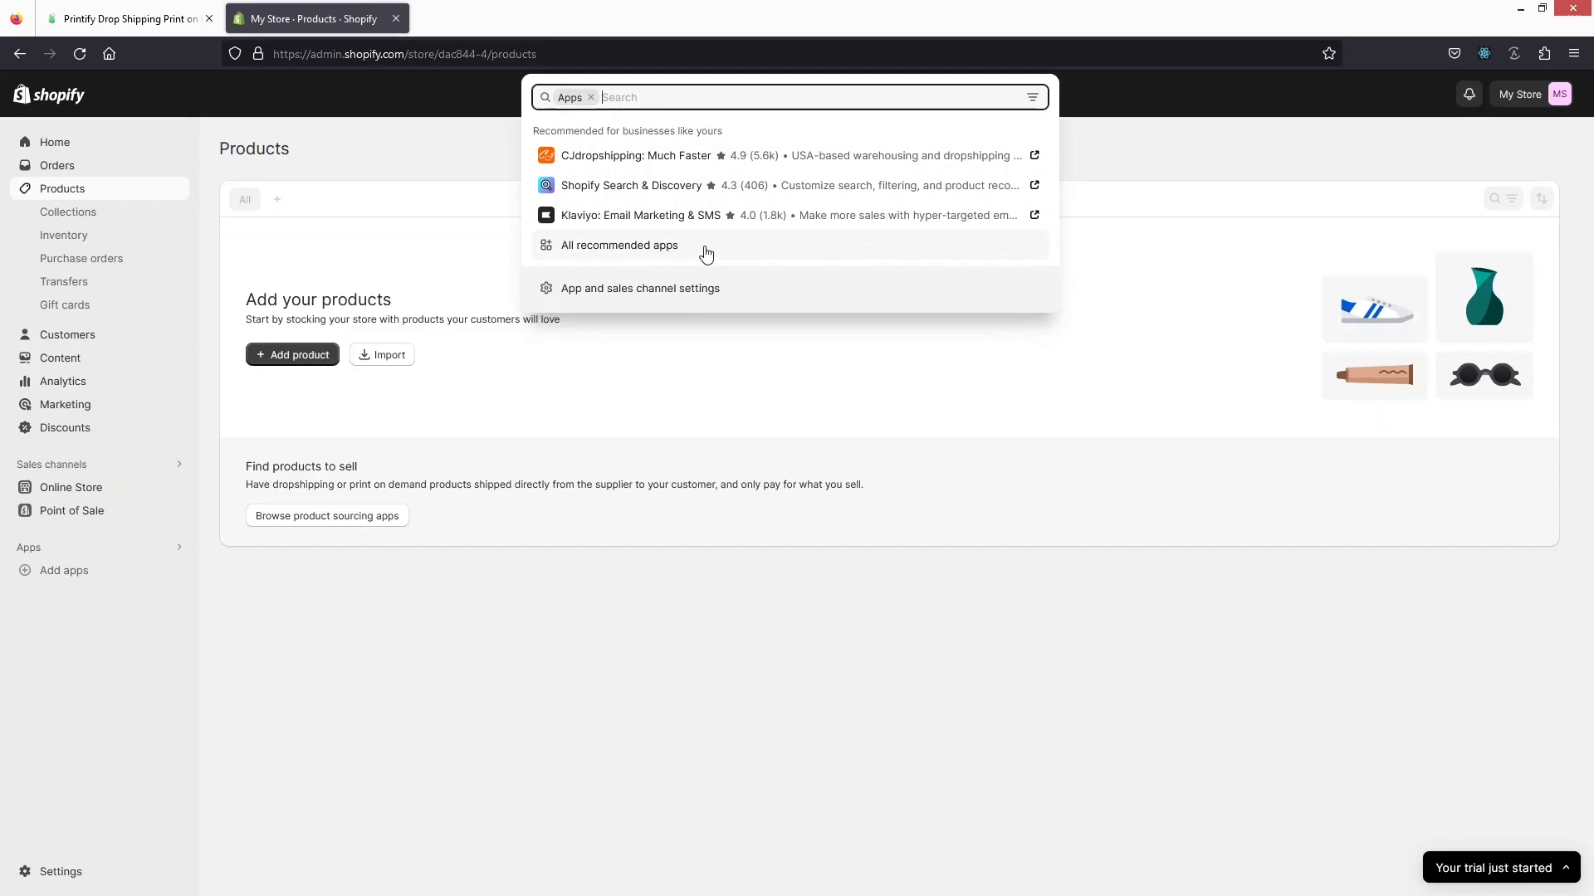
pyautogui.press('Escape')
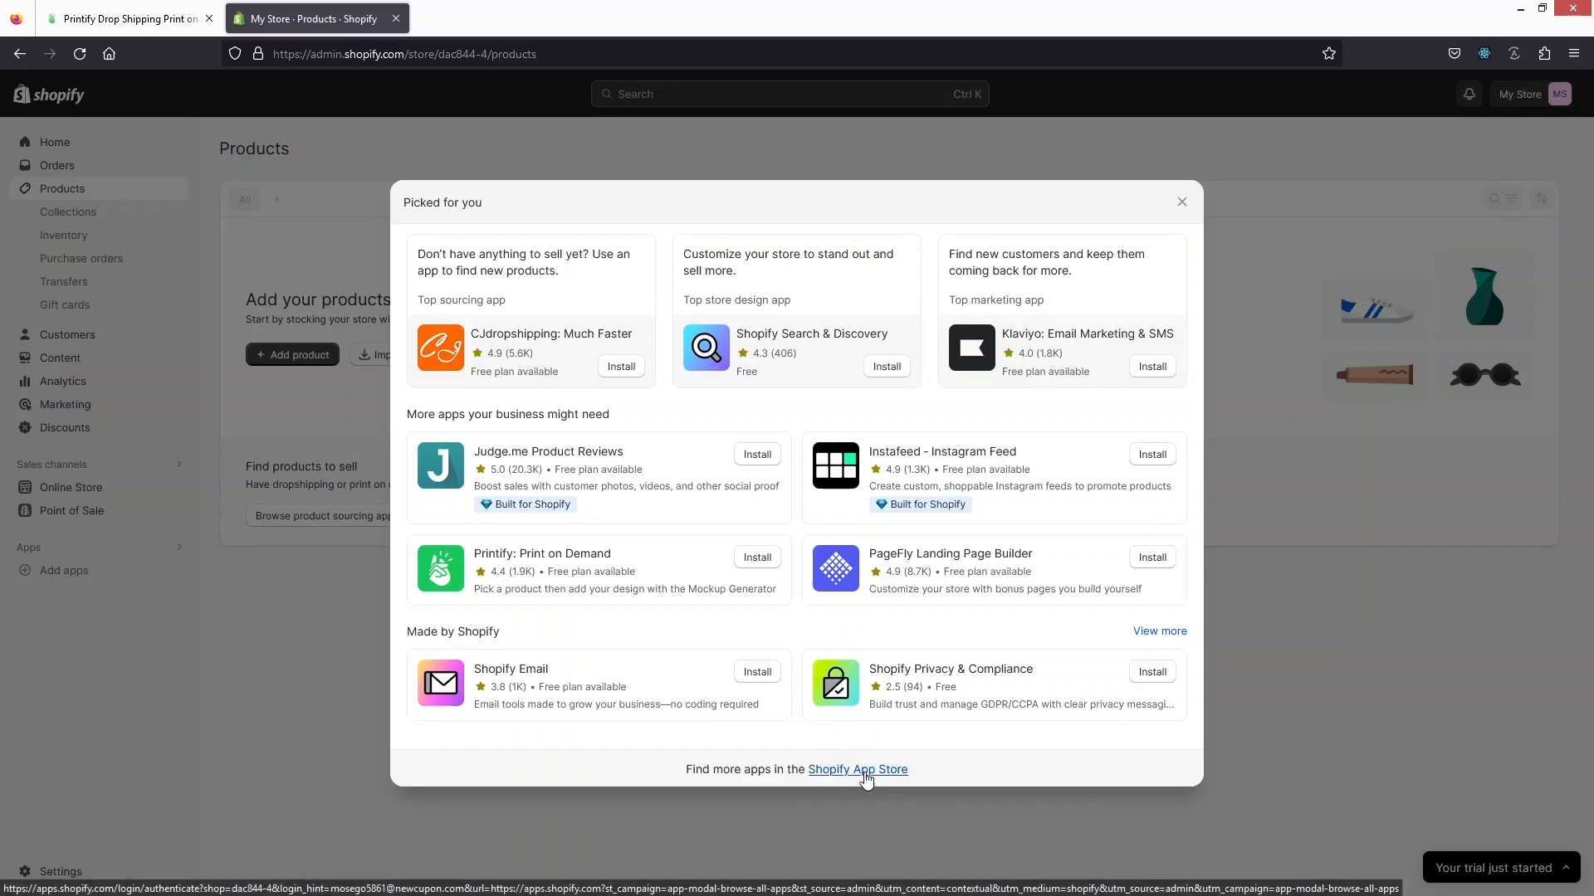
pyautogui.click(865, 772)
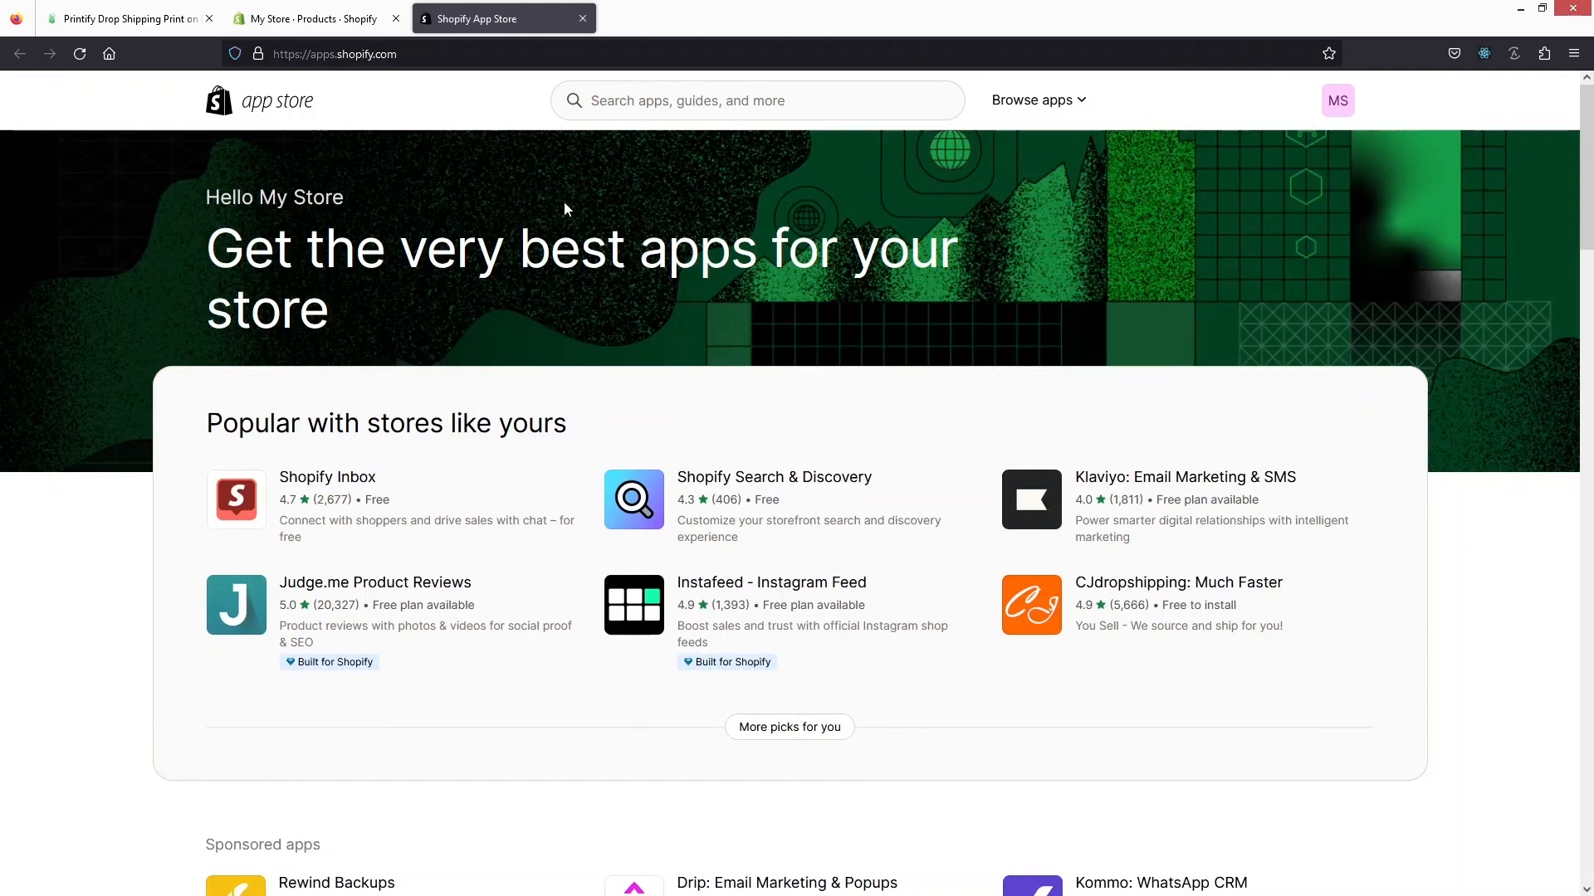
# - Search the app store for "printify" and install the Printify: Print on Demand app on the store
pyautogui.click(622, 100)
pyautogui.write('printify')
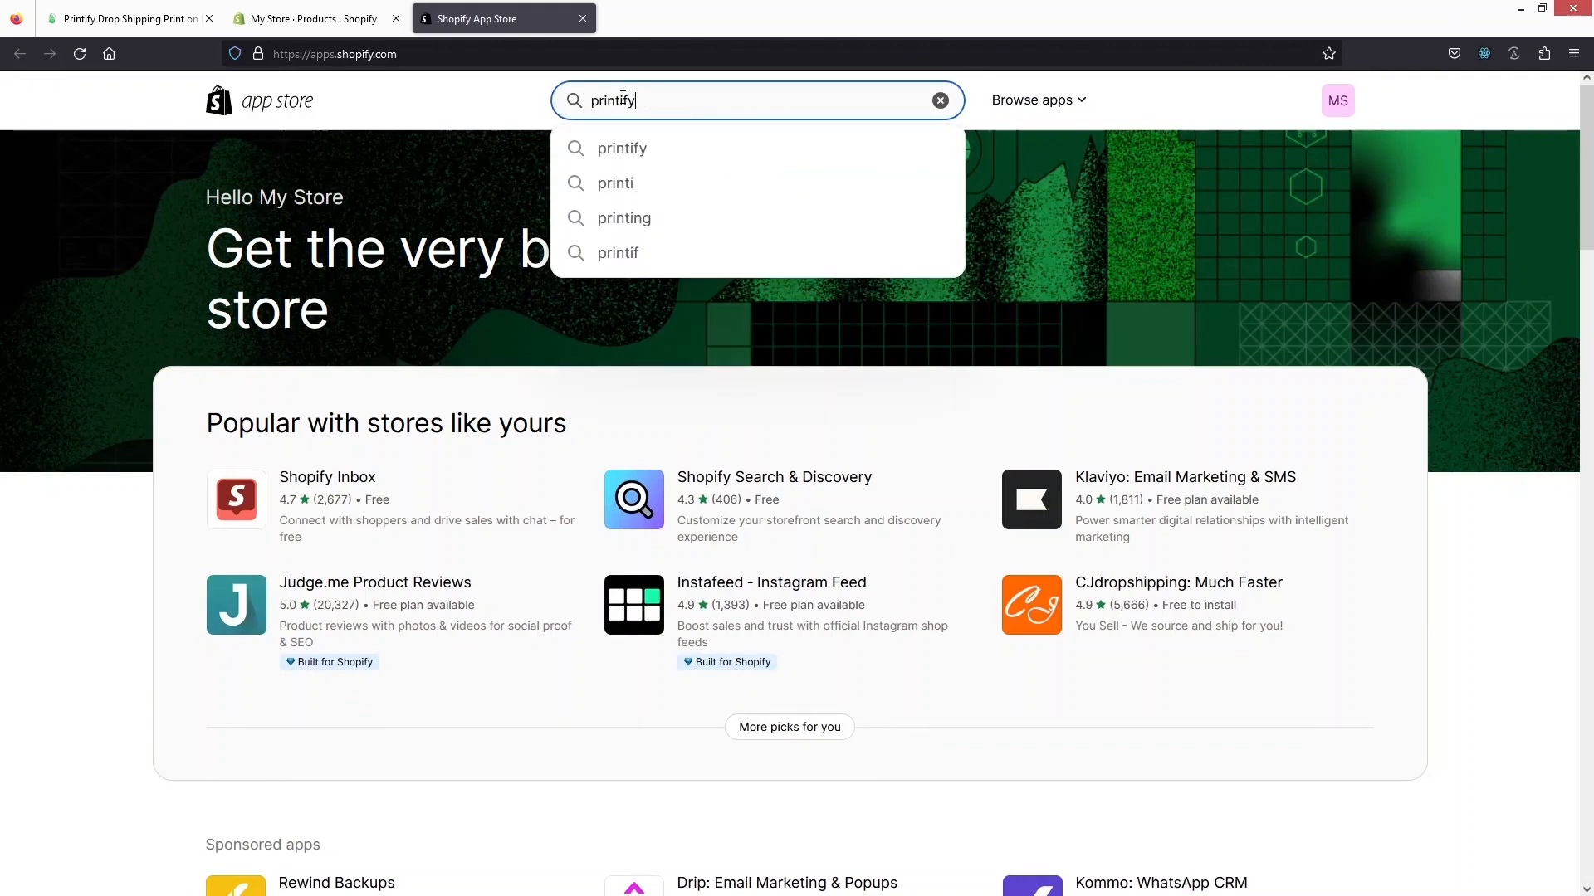
pyautogui.press('Return')
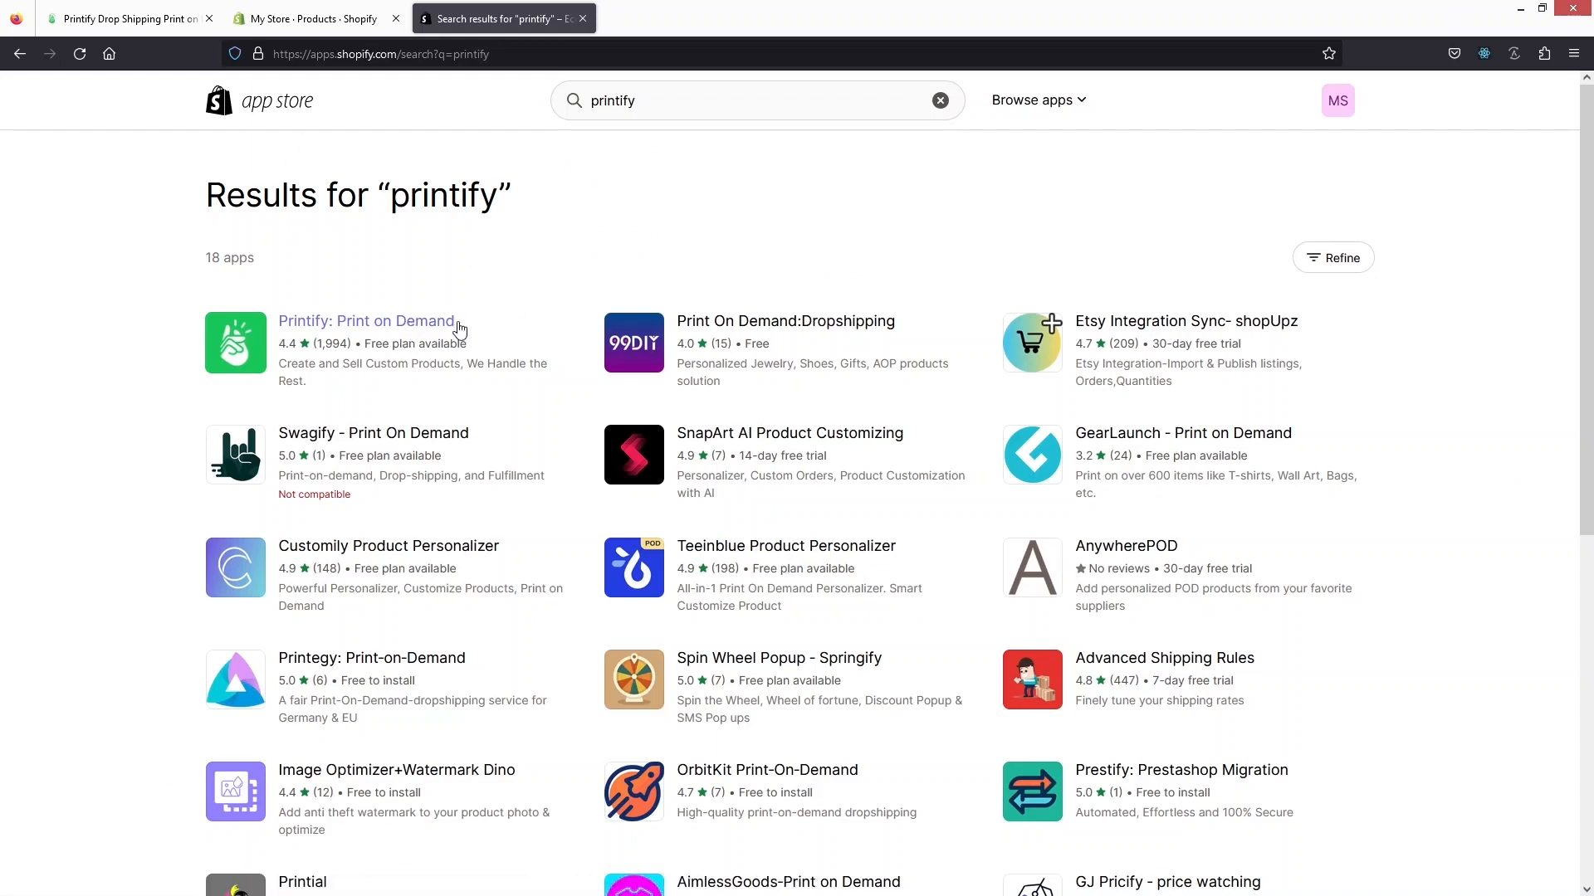
pyautogui.click(376, 324)
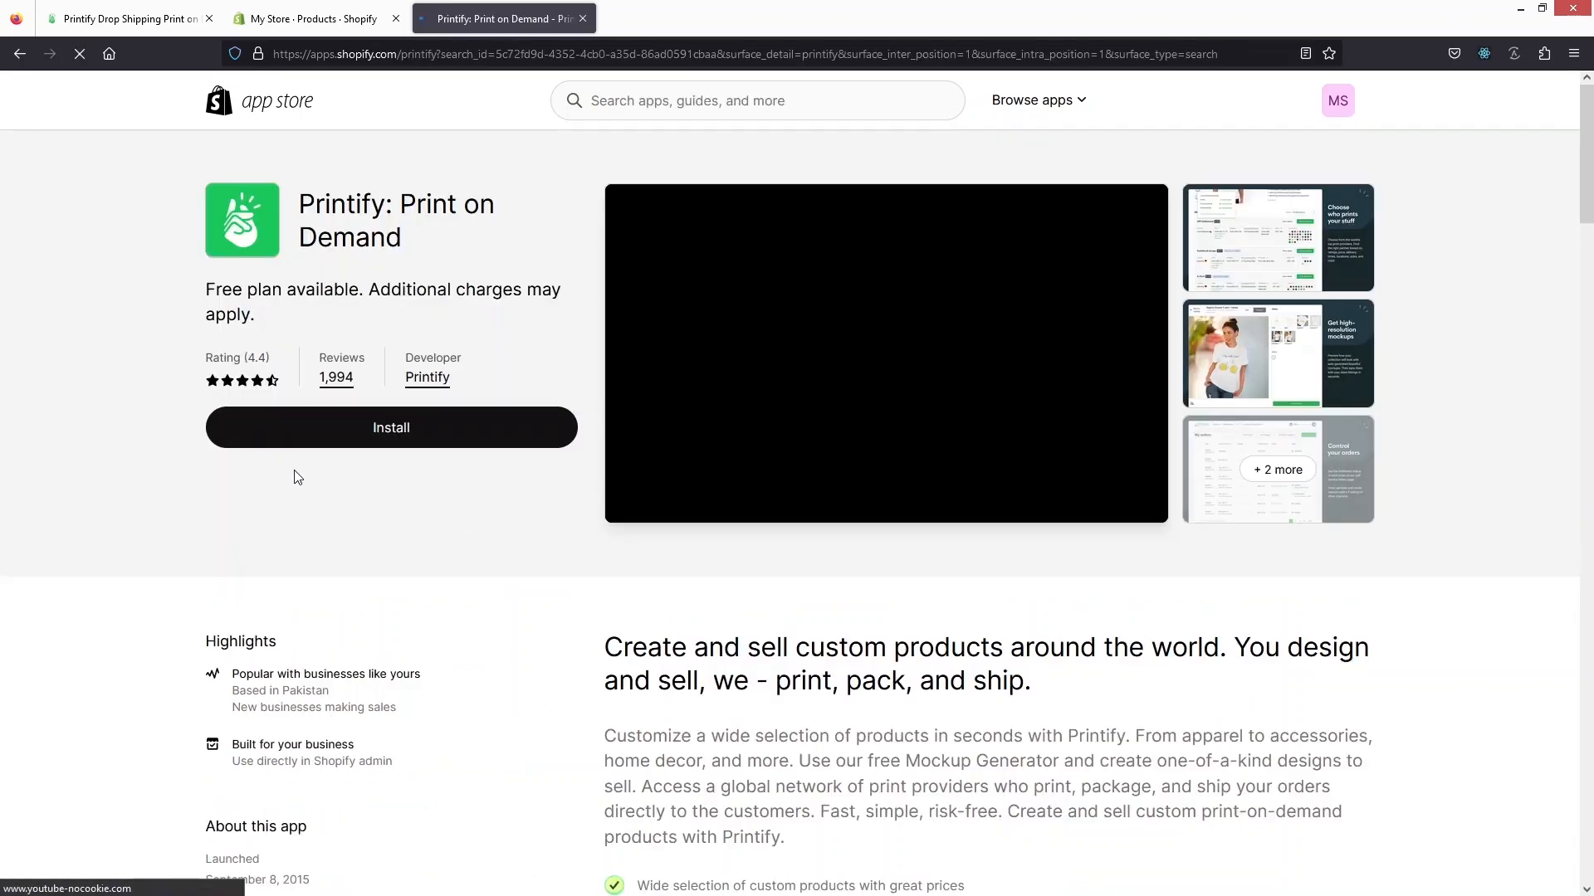
pyautogui.click(365, 434)
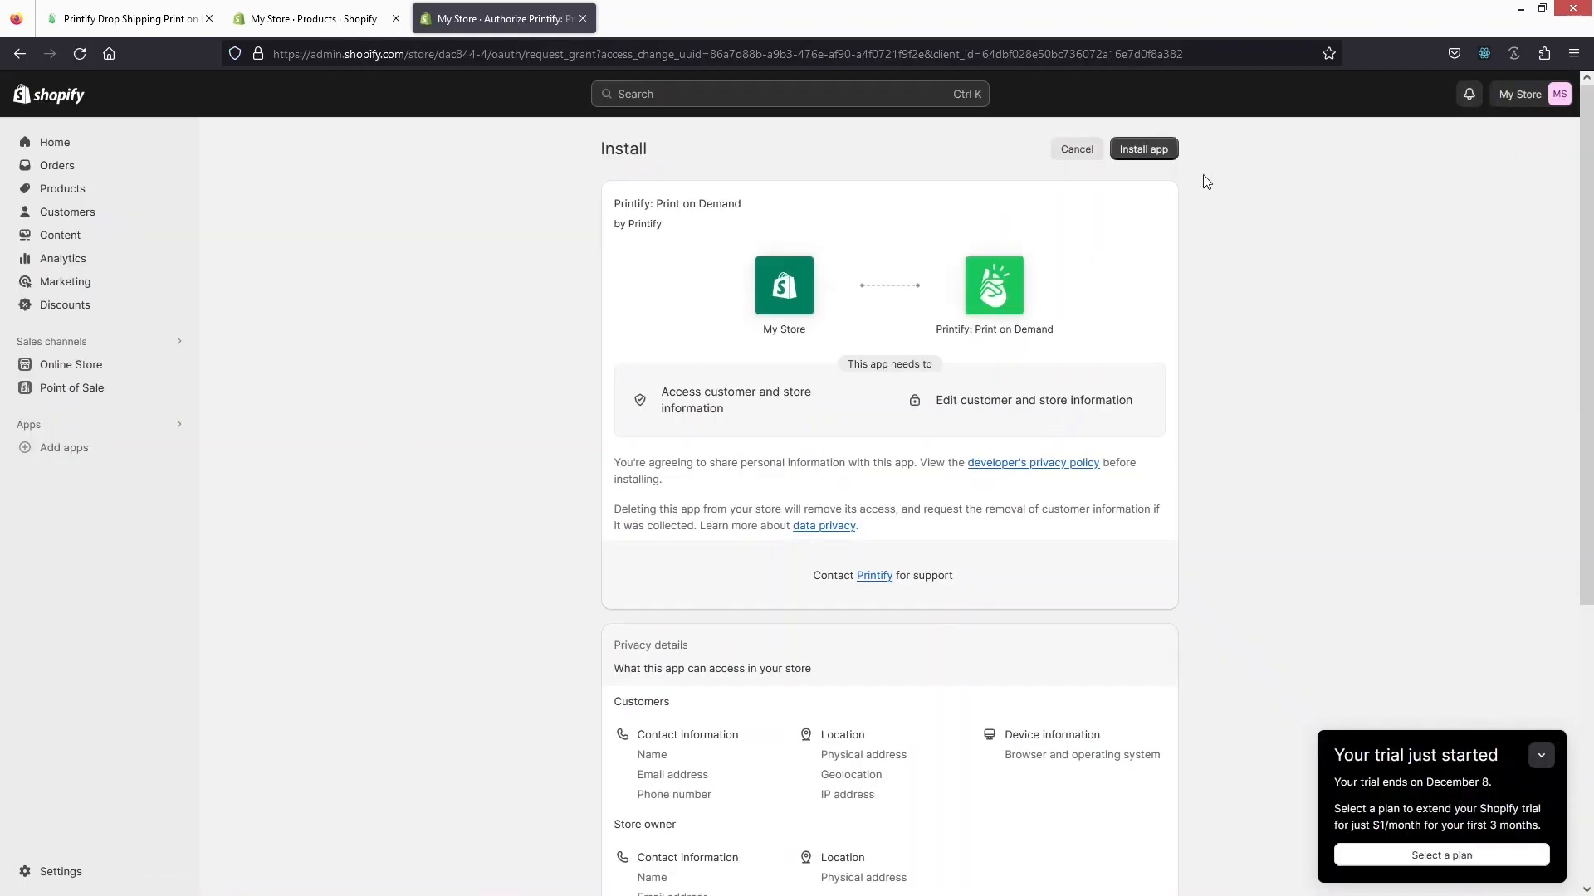
pyautogui.click(1153, 158)
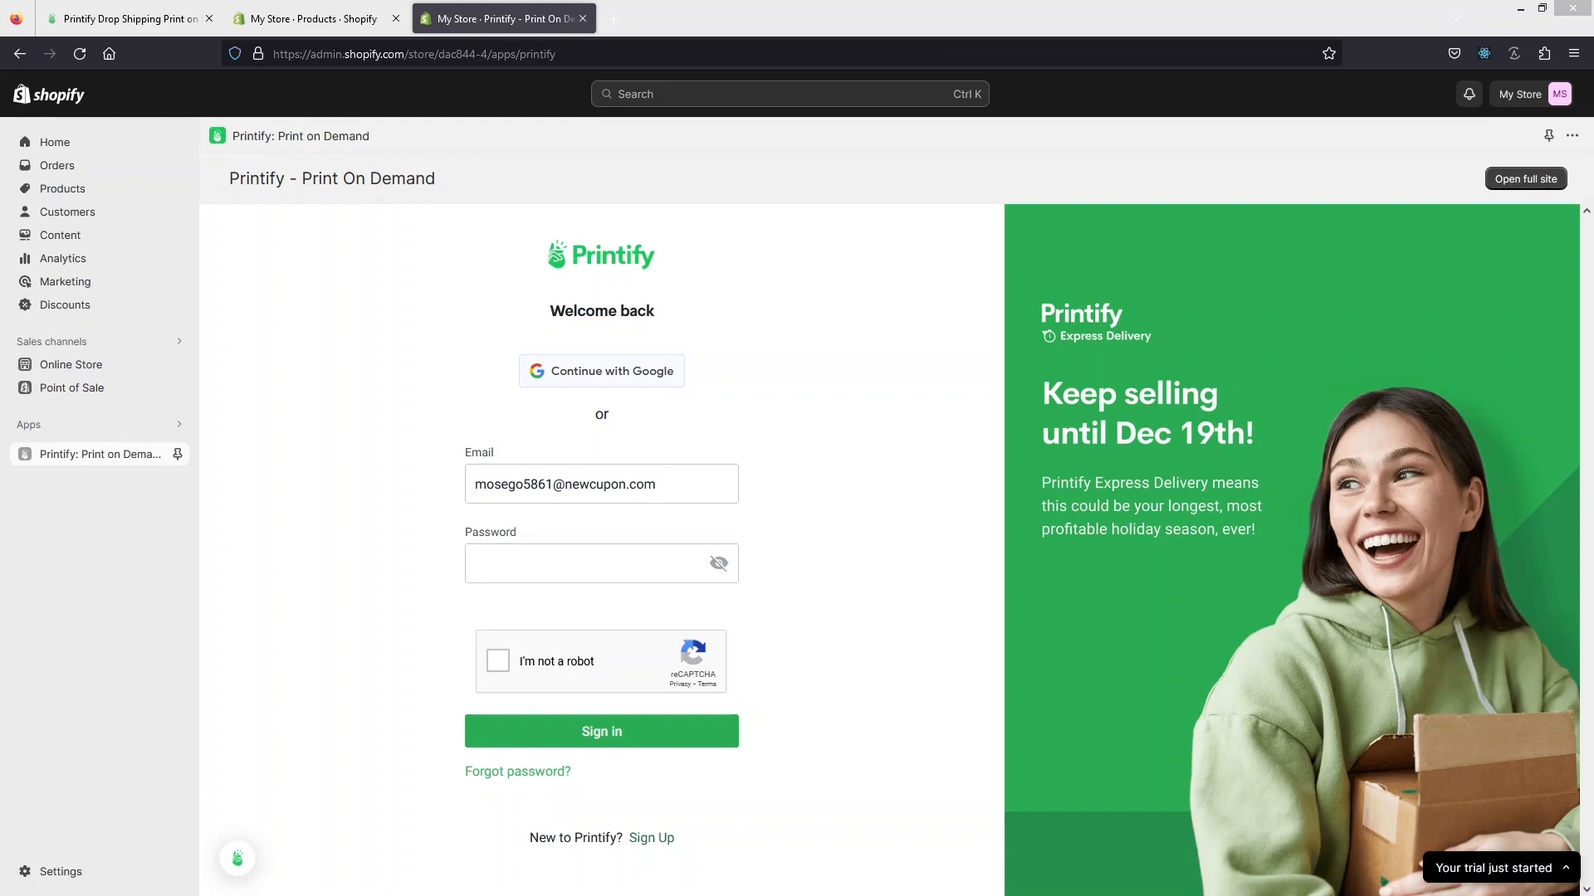
# - Sign in to Printify with the account password and robot check, and decline saving the password in the browser
pyautogui.click(566, 570)
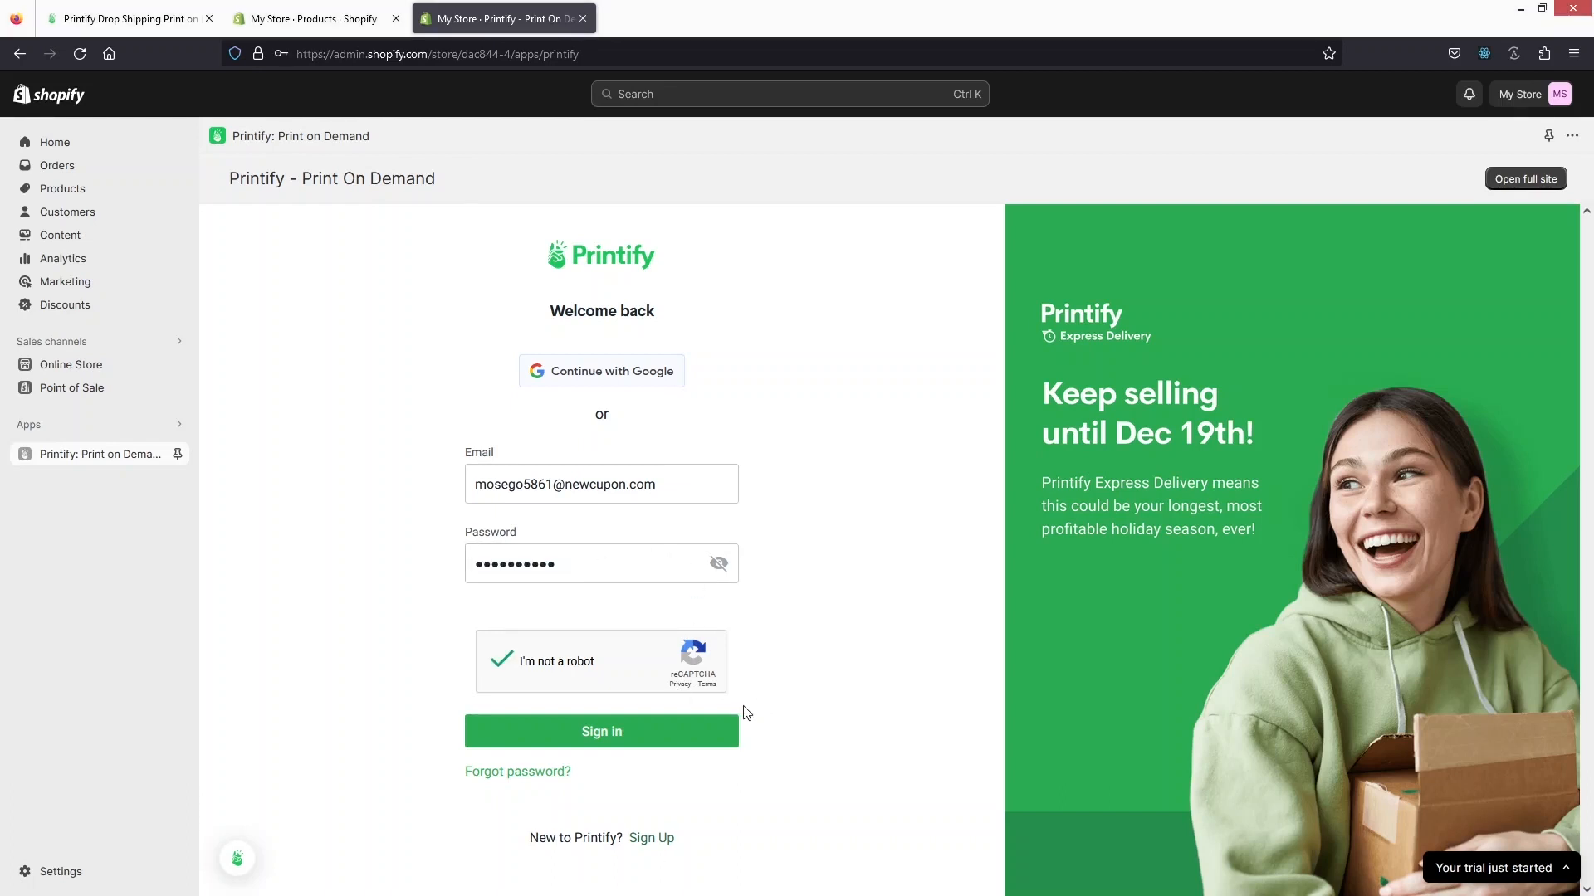
pyautogui.click(664, 731)
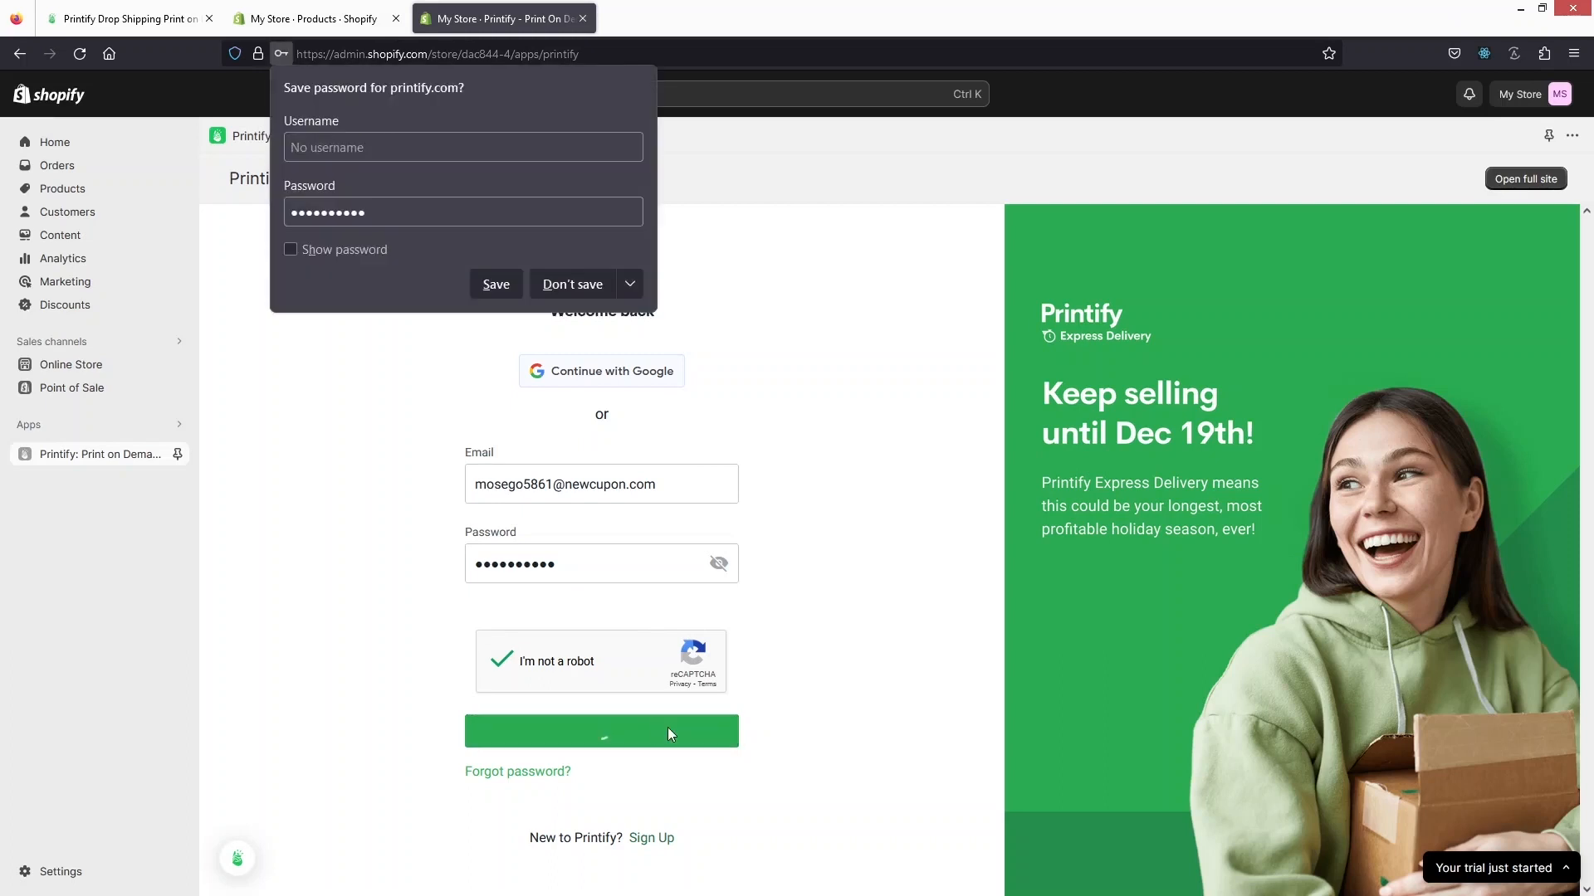
pyautogui.click(573, 284)
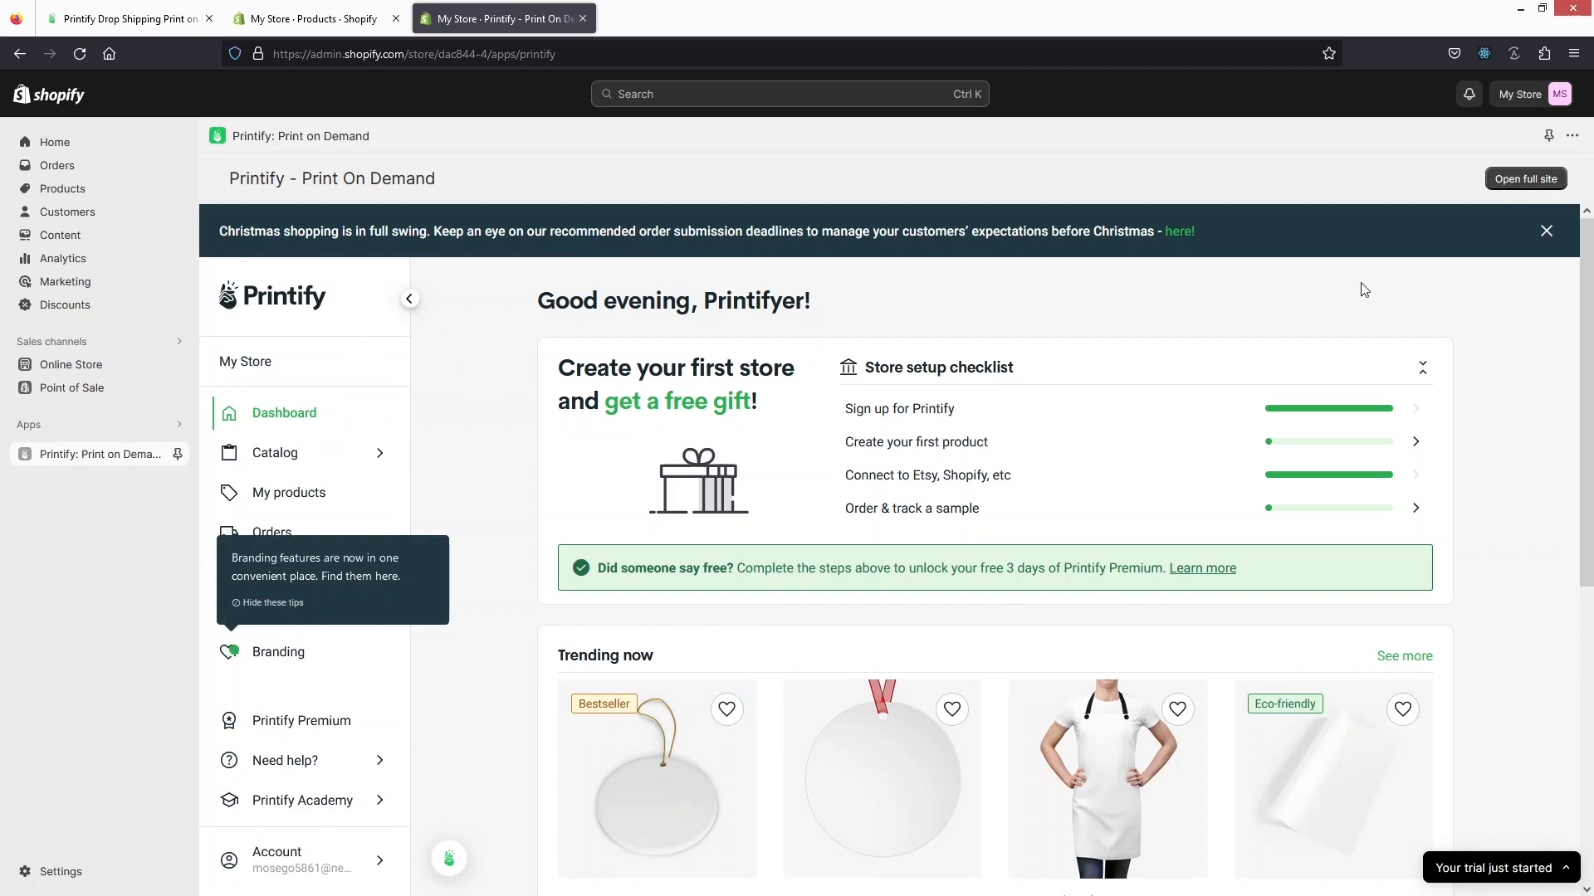
# - Open the full Printify site and go from My store to the product catalog
pyautogui.click(1512, 181)
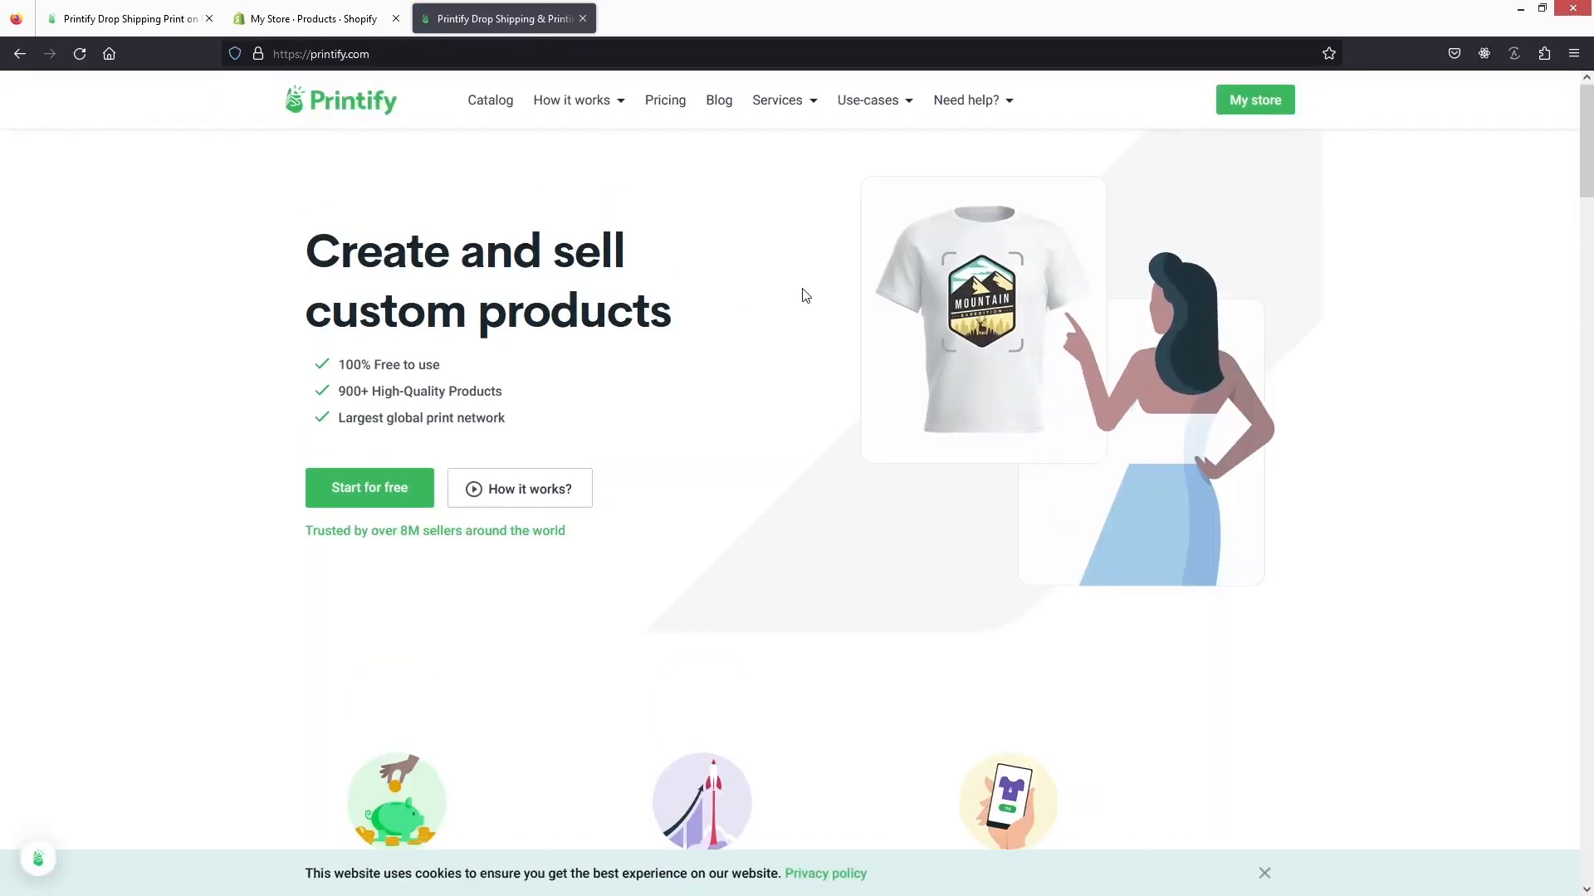
pyautogui.click(1250, 106)
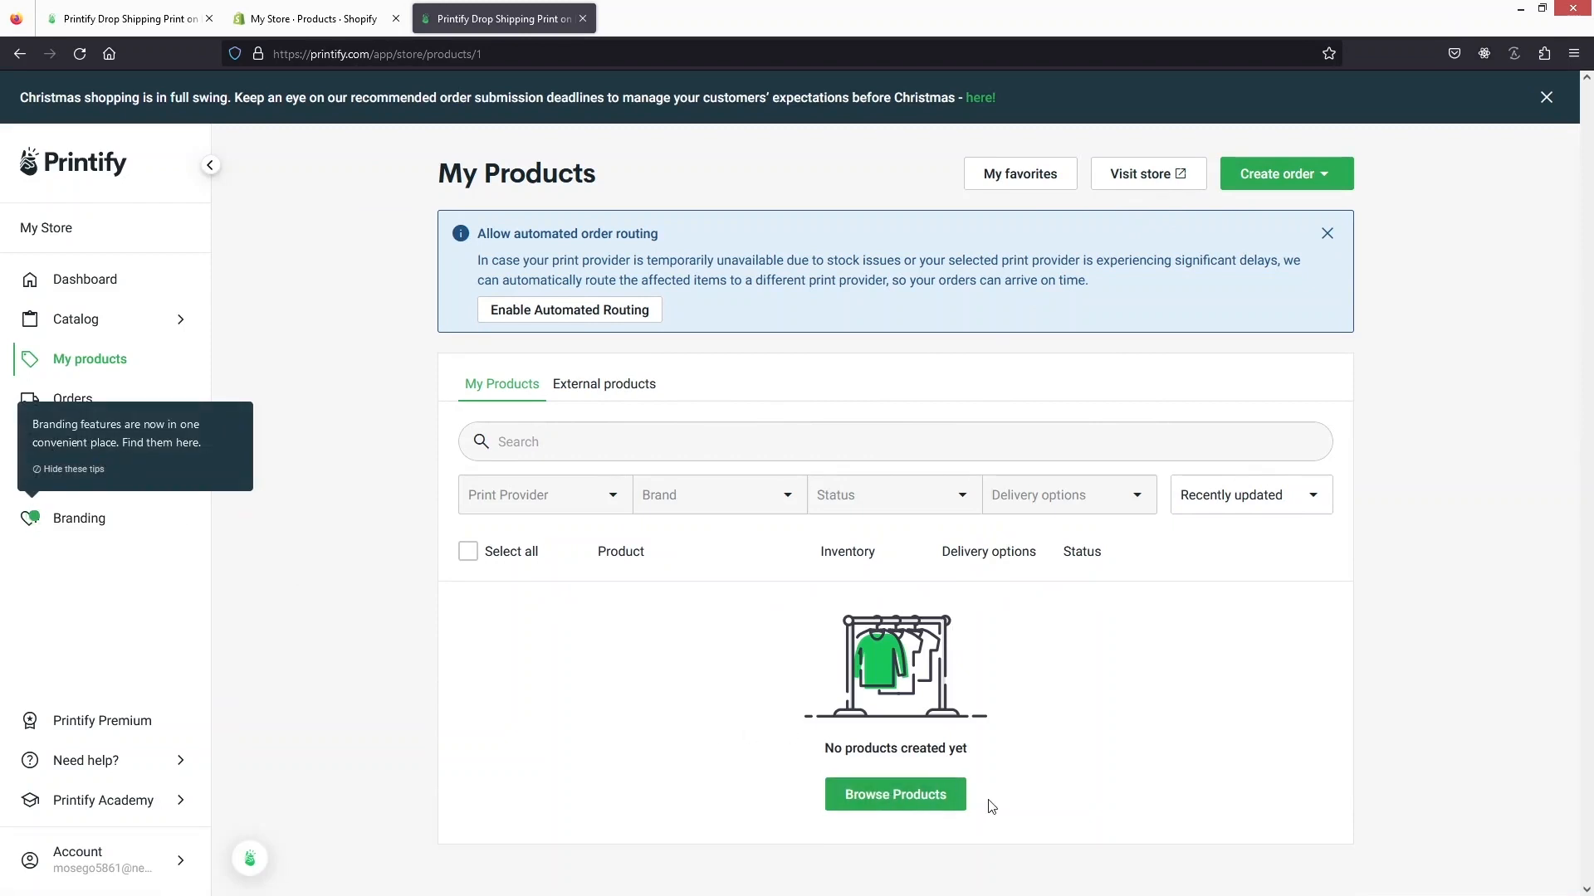
pyautogui.click(884, 811)
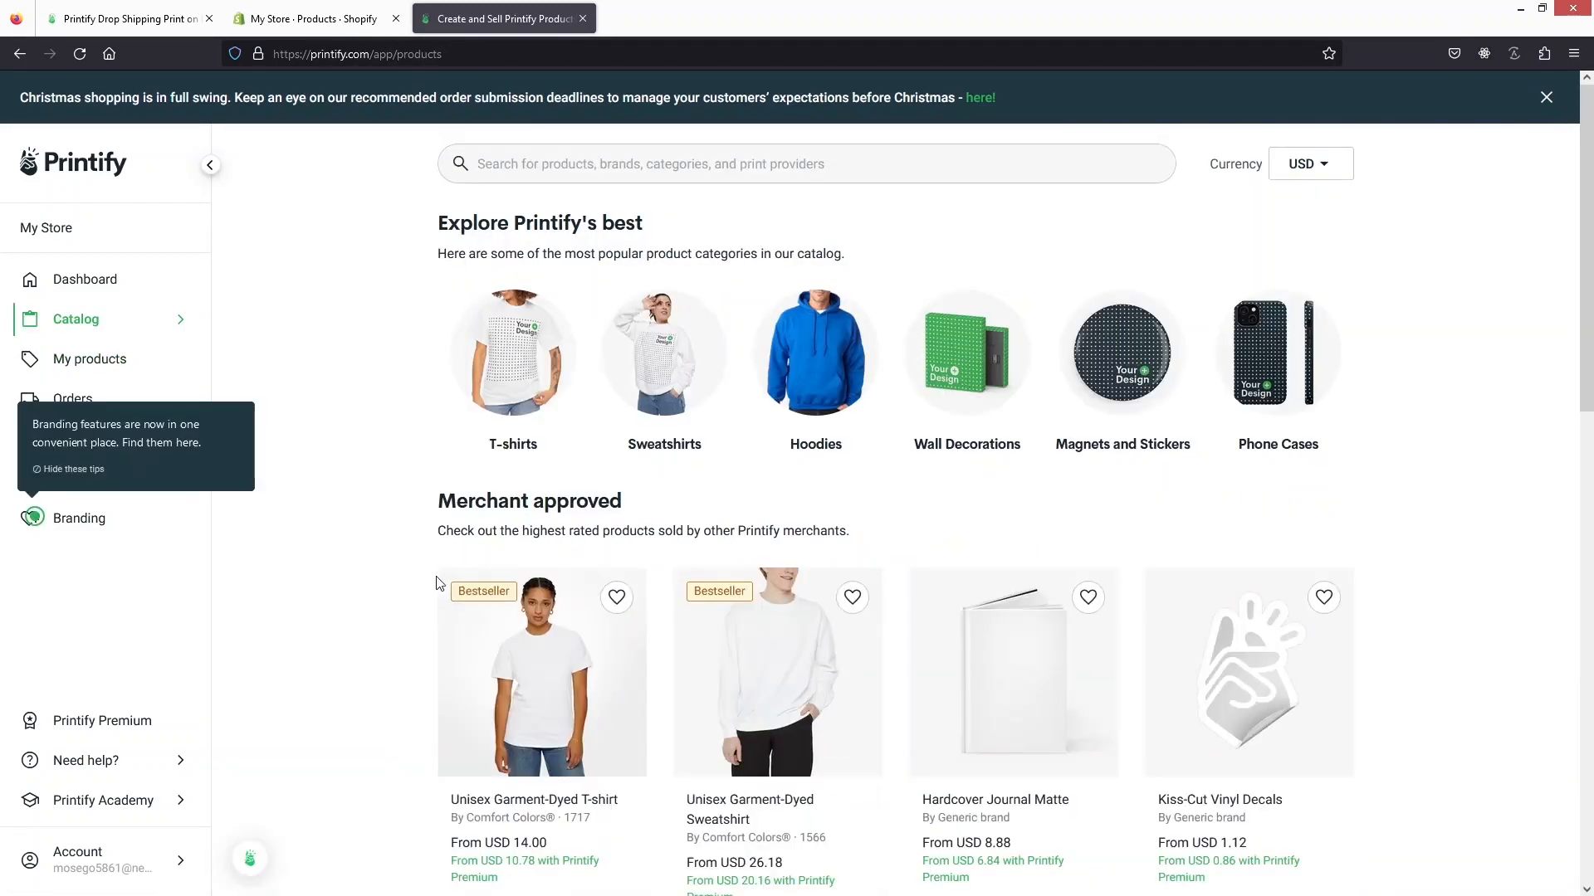
# - Look through the featured catalog products and open the T-shirts category under Men's Clothing
pyautogui.scroll(-5, 440, 581)
pyautogui.scroll(2, 498, 572)
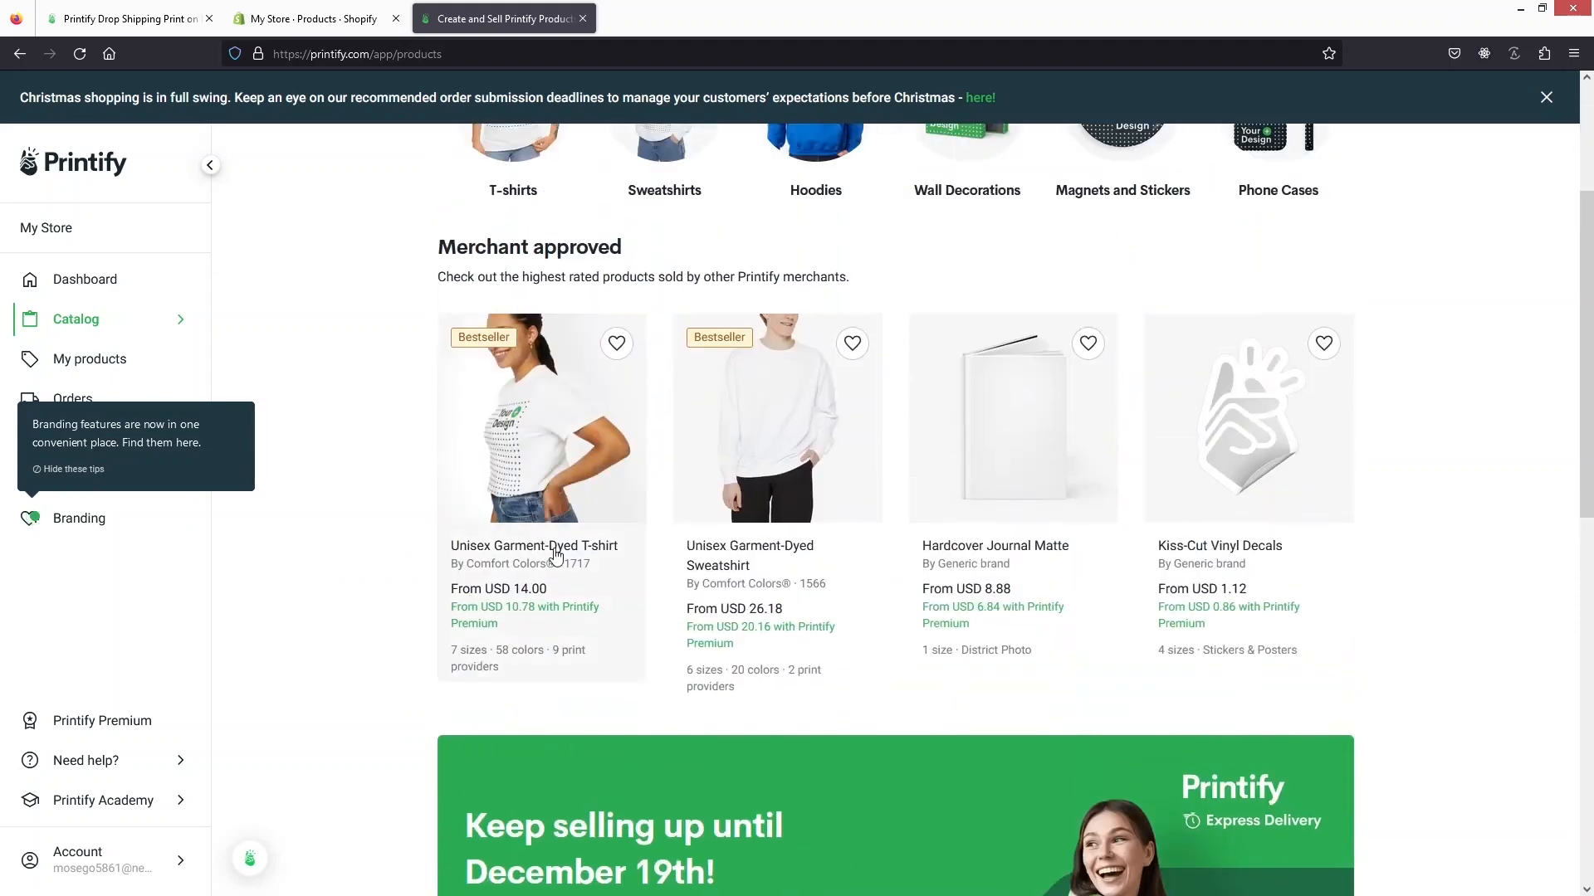
pyautogui.scroll(-4, 535, 538)
pyautogui.scroll(-2, 535, 538)
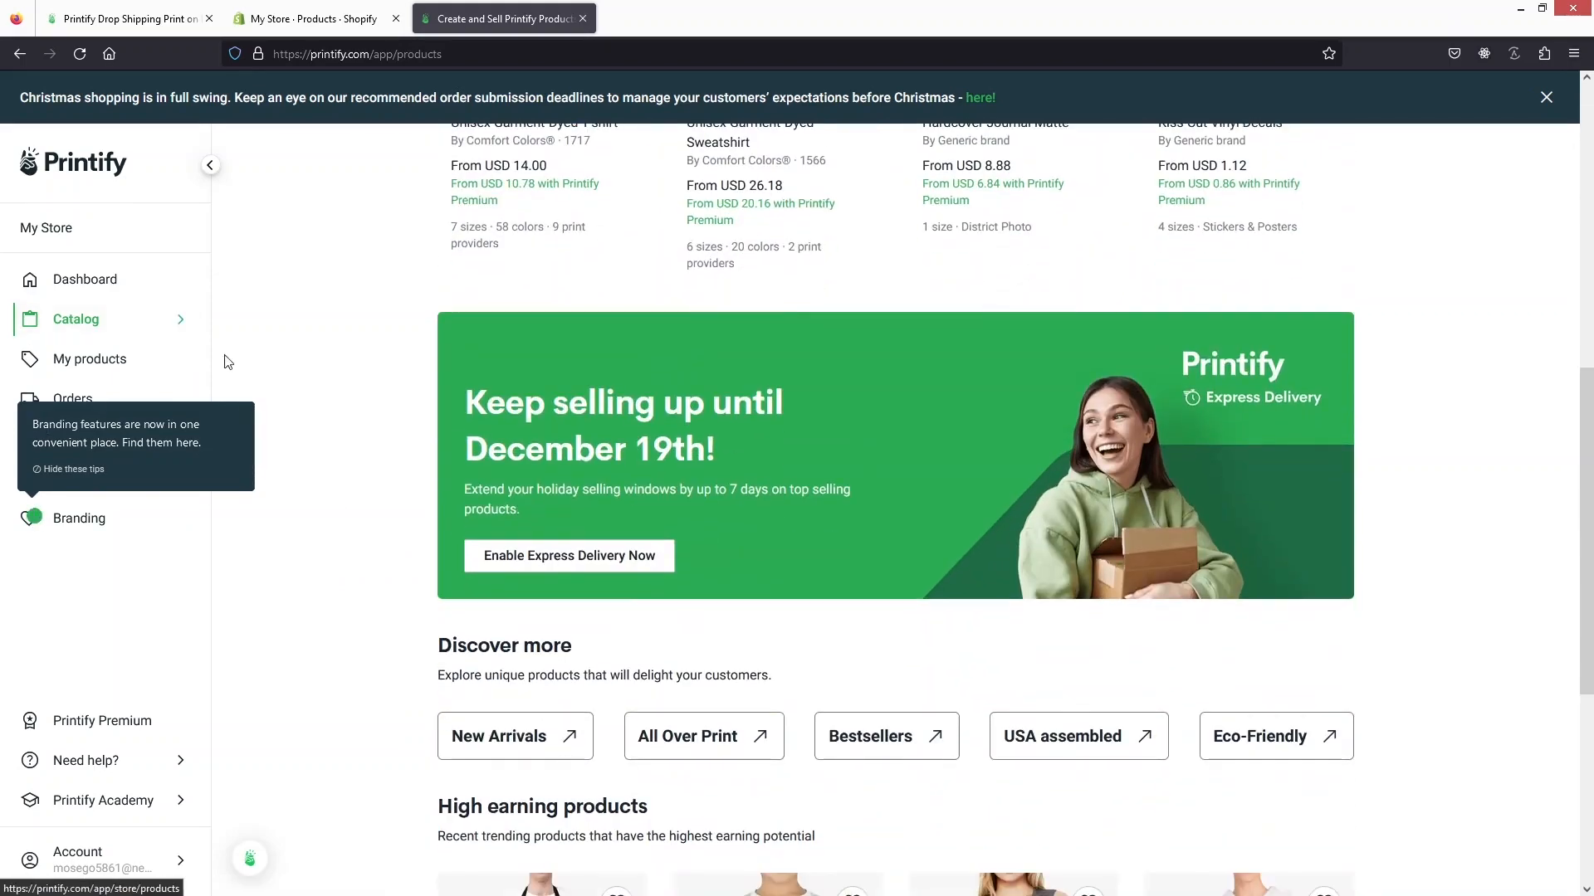
pyautogui.click(181, 323)
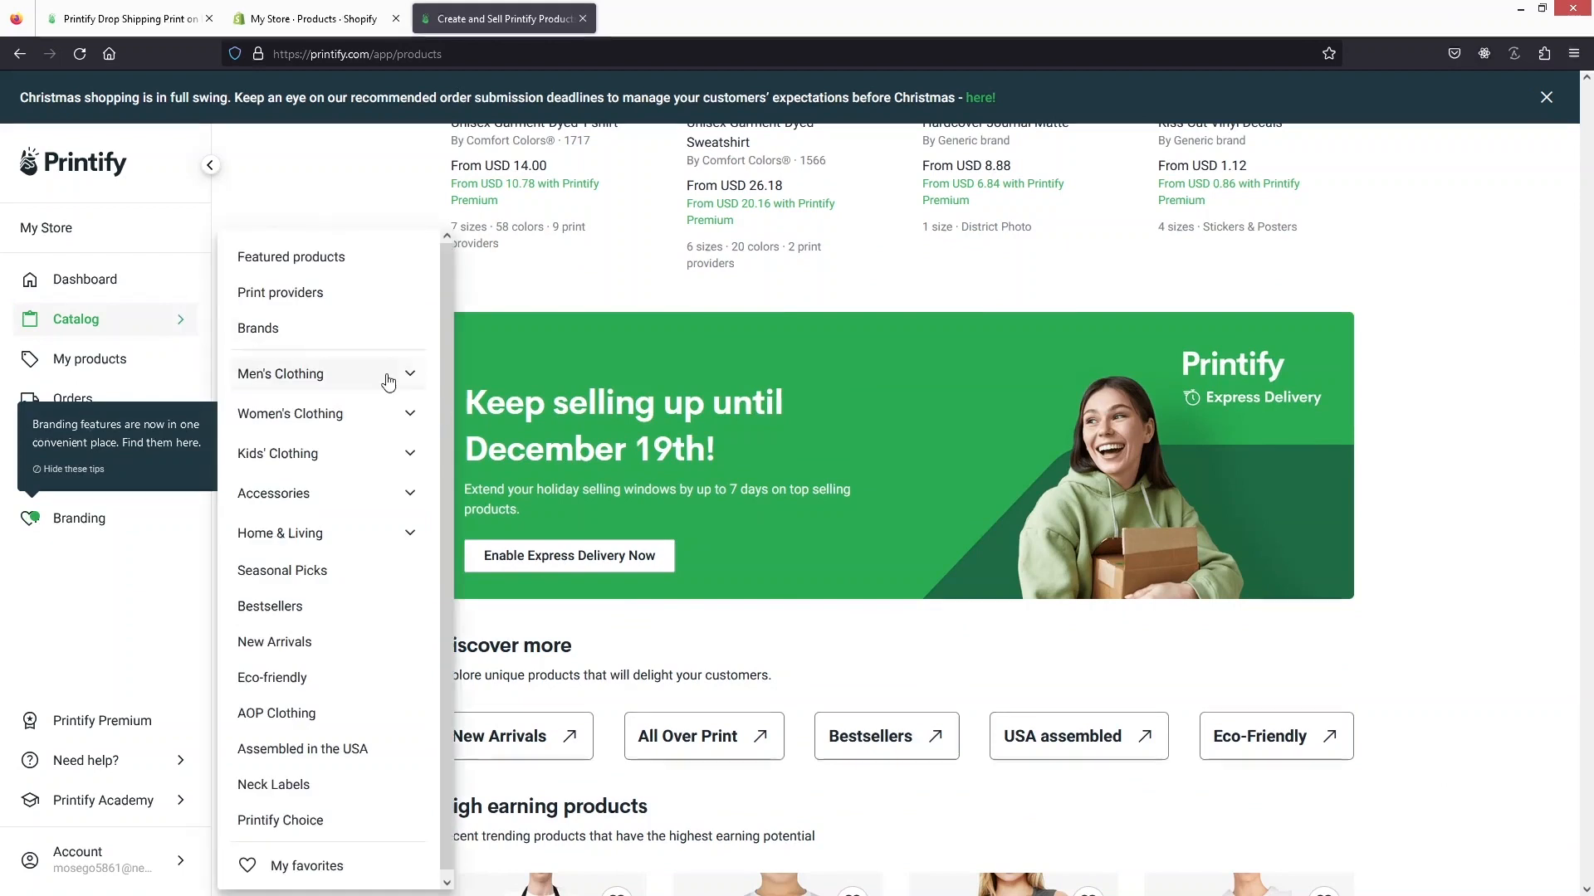
pyautogui.click(384, 376)
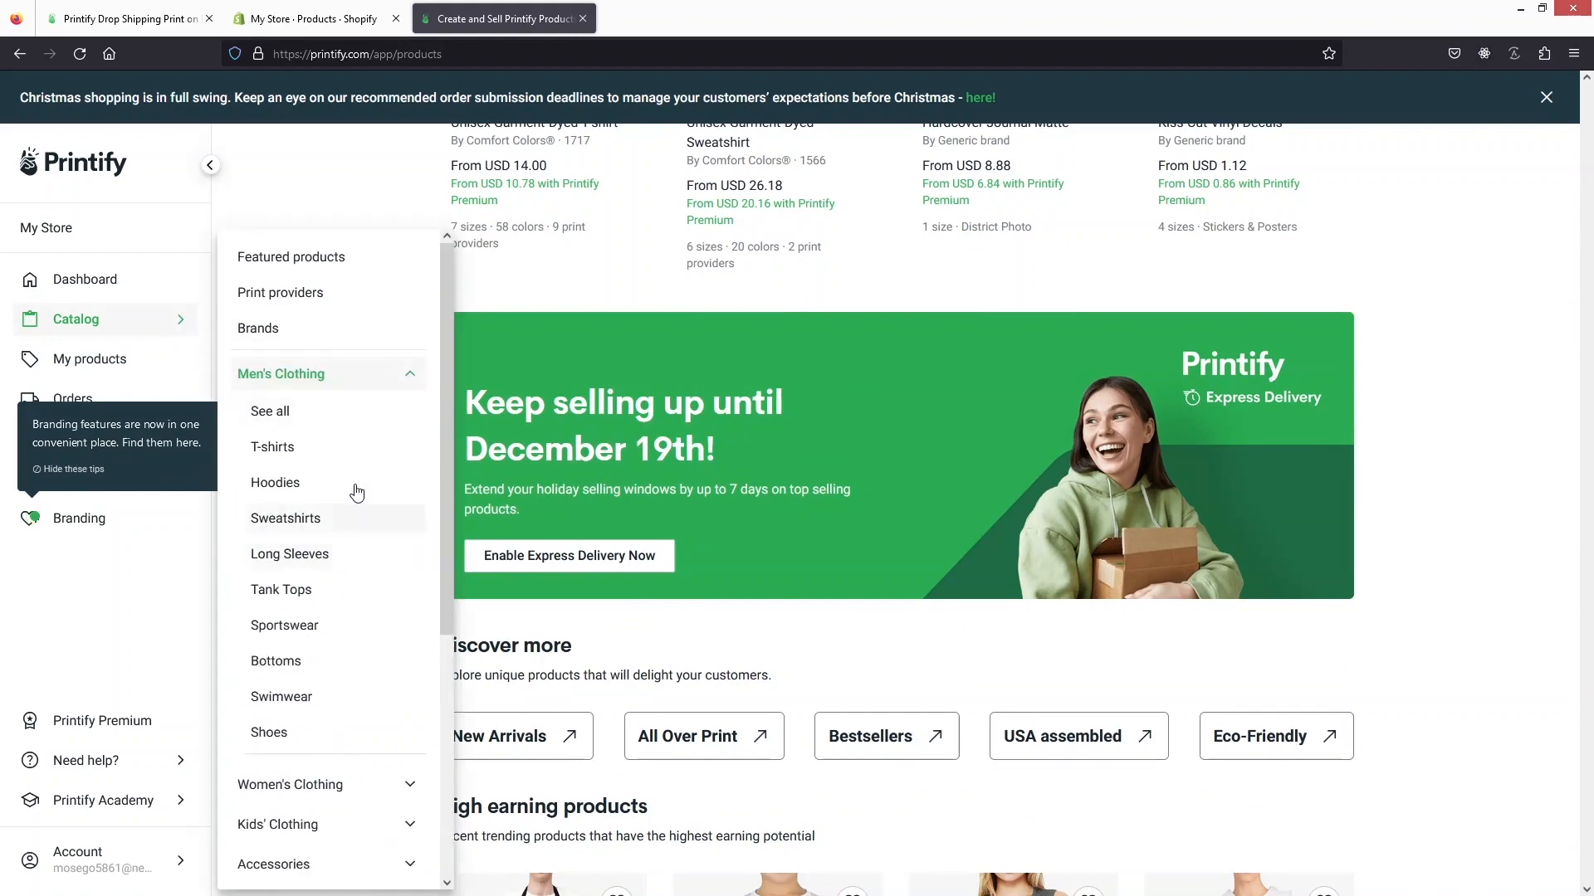
pyautogui.click(288, 449)
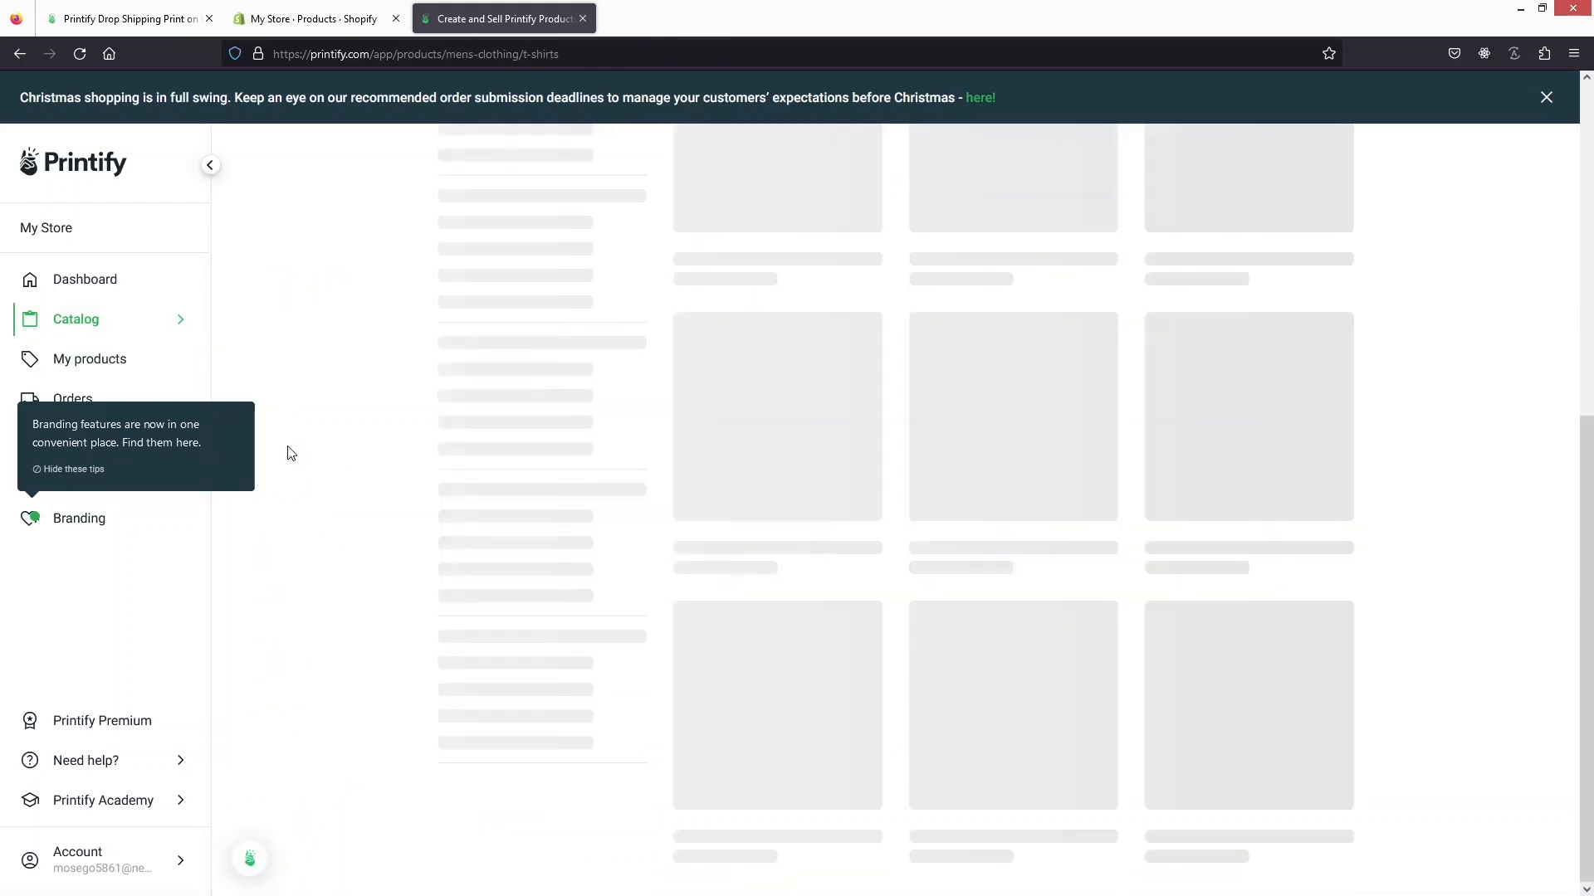
# - Choose the Tie-Dye Tee, Spiral from the men's T-shirts and start designing it with the provider SwiftPOD
pyautogui.scroll(-2, 323, 452)
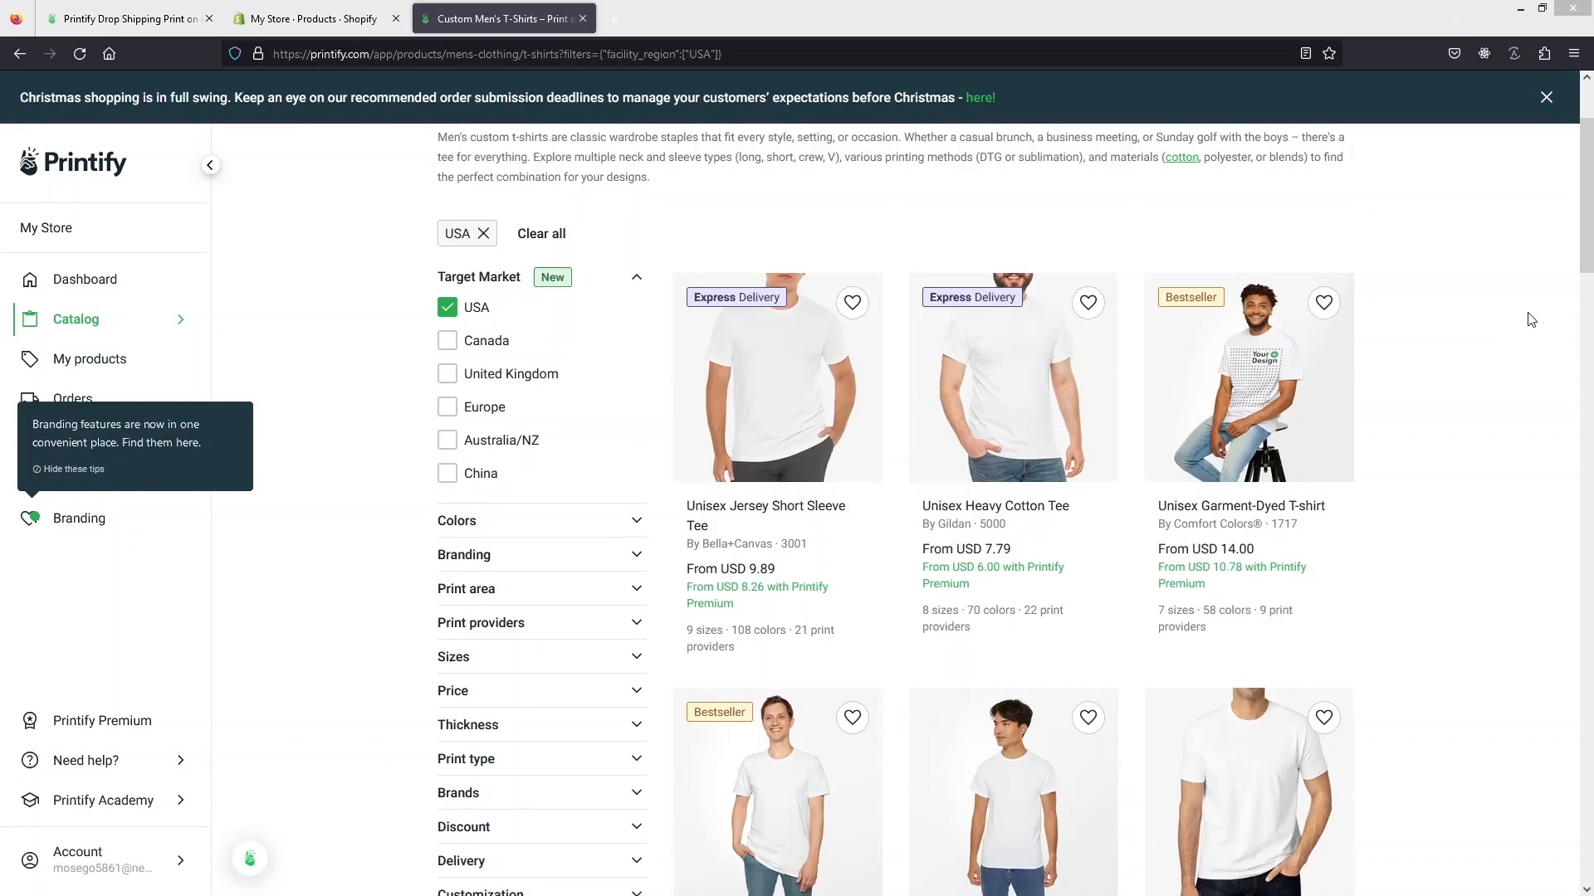
pyautogui.moveTo(1587, 190); pyautogui.dragTo(1589, 680)
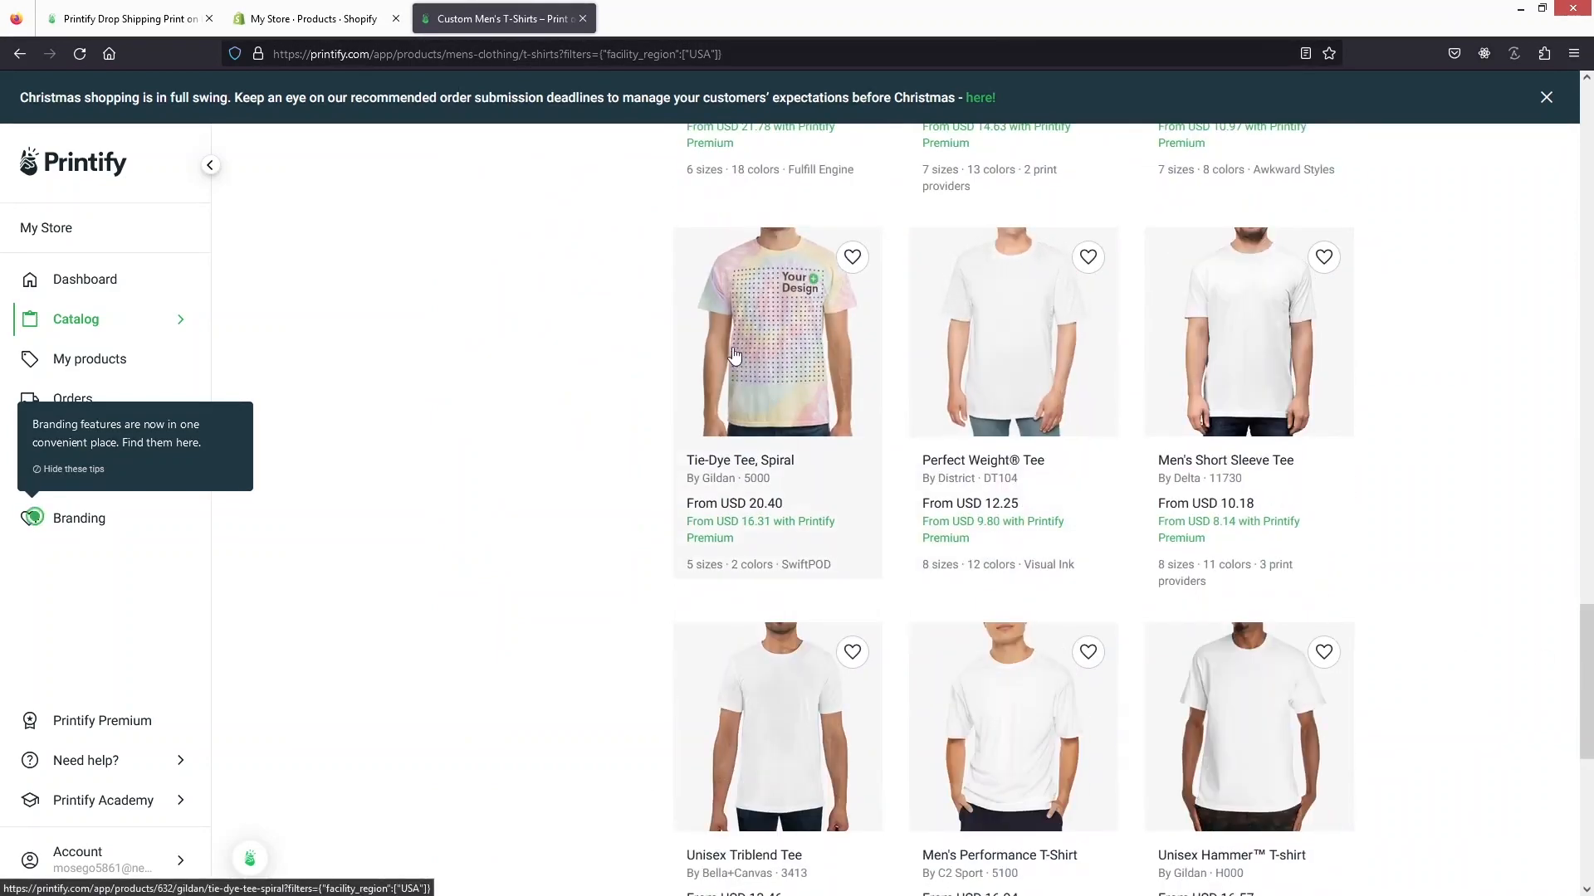
pyautogui.click(771, 397)
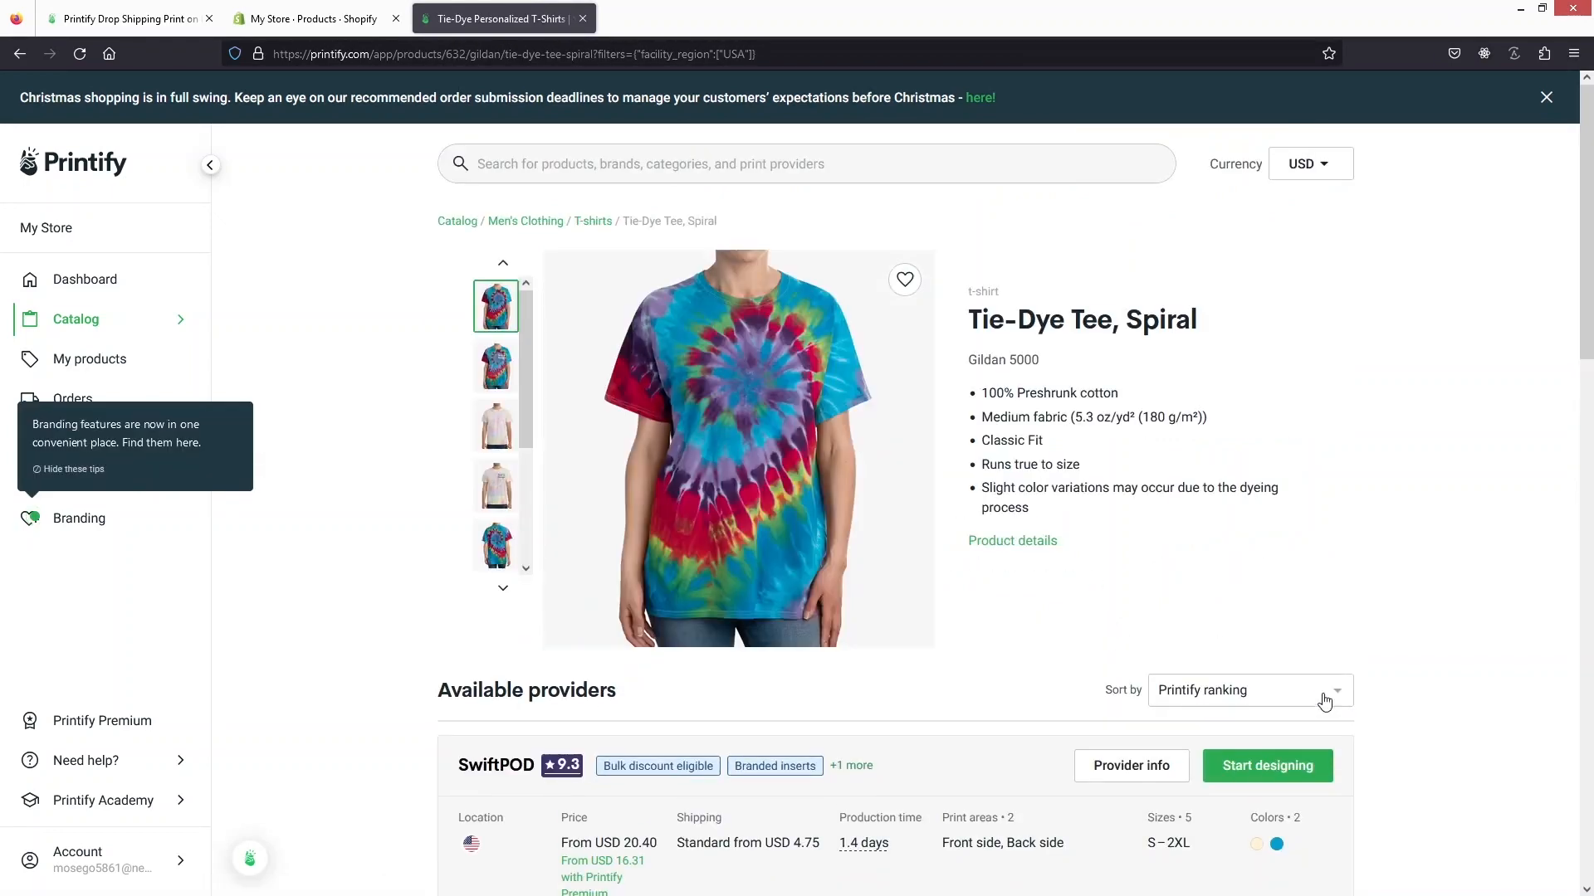
pyautogui.click(1273, 768)
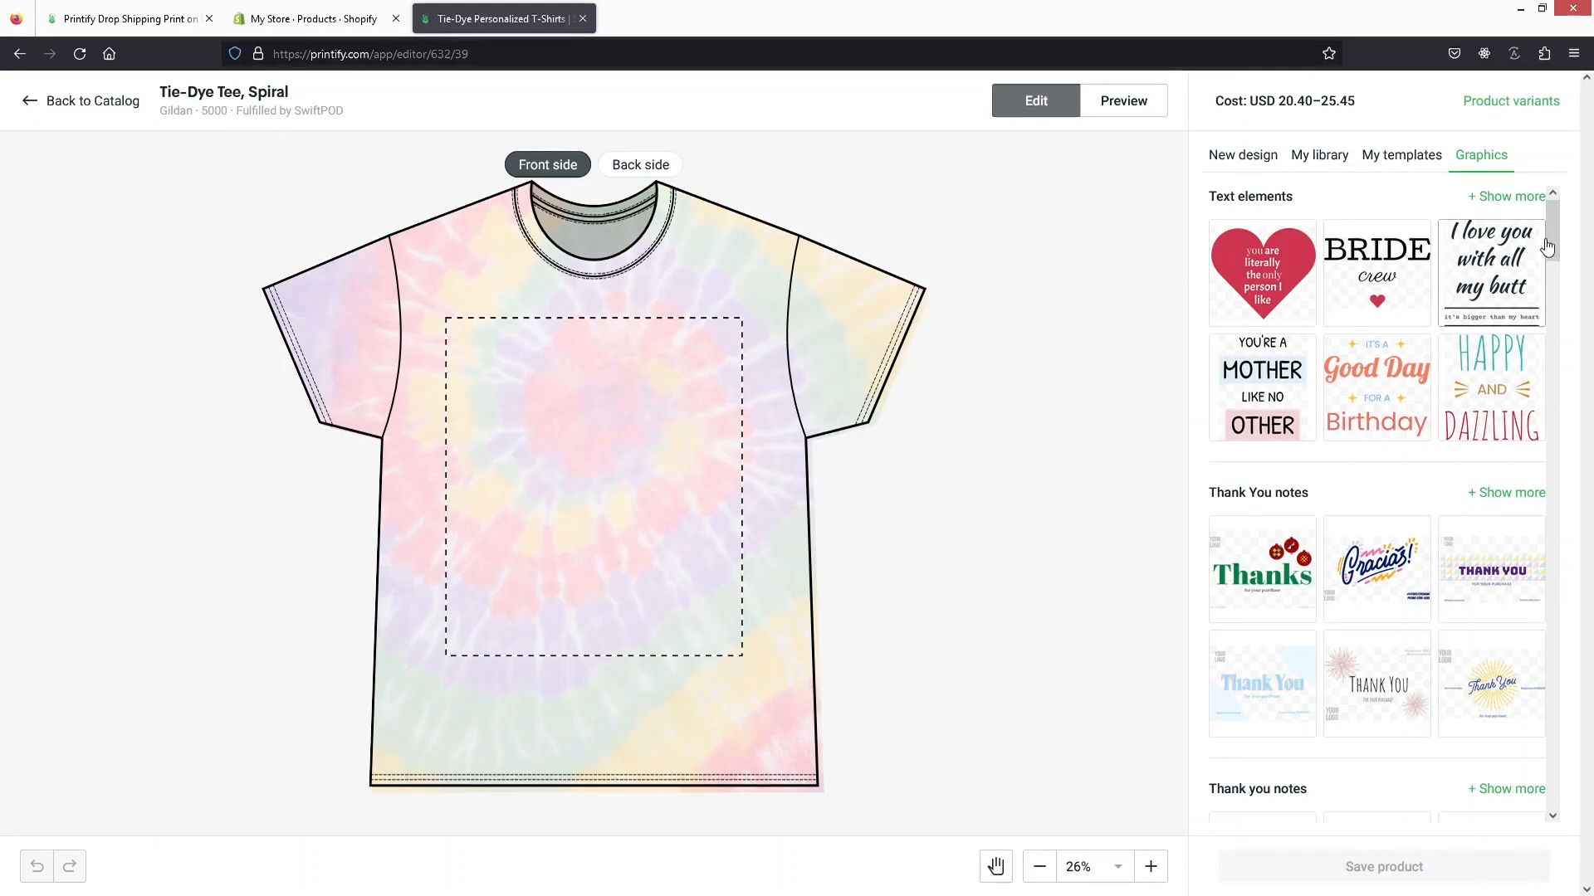
pyautogui.moveTo(1552, 236); pyautogui.dragTo(1552, 164)
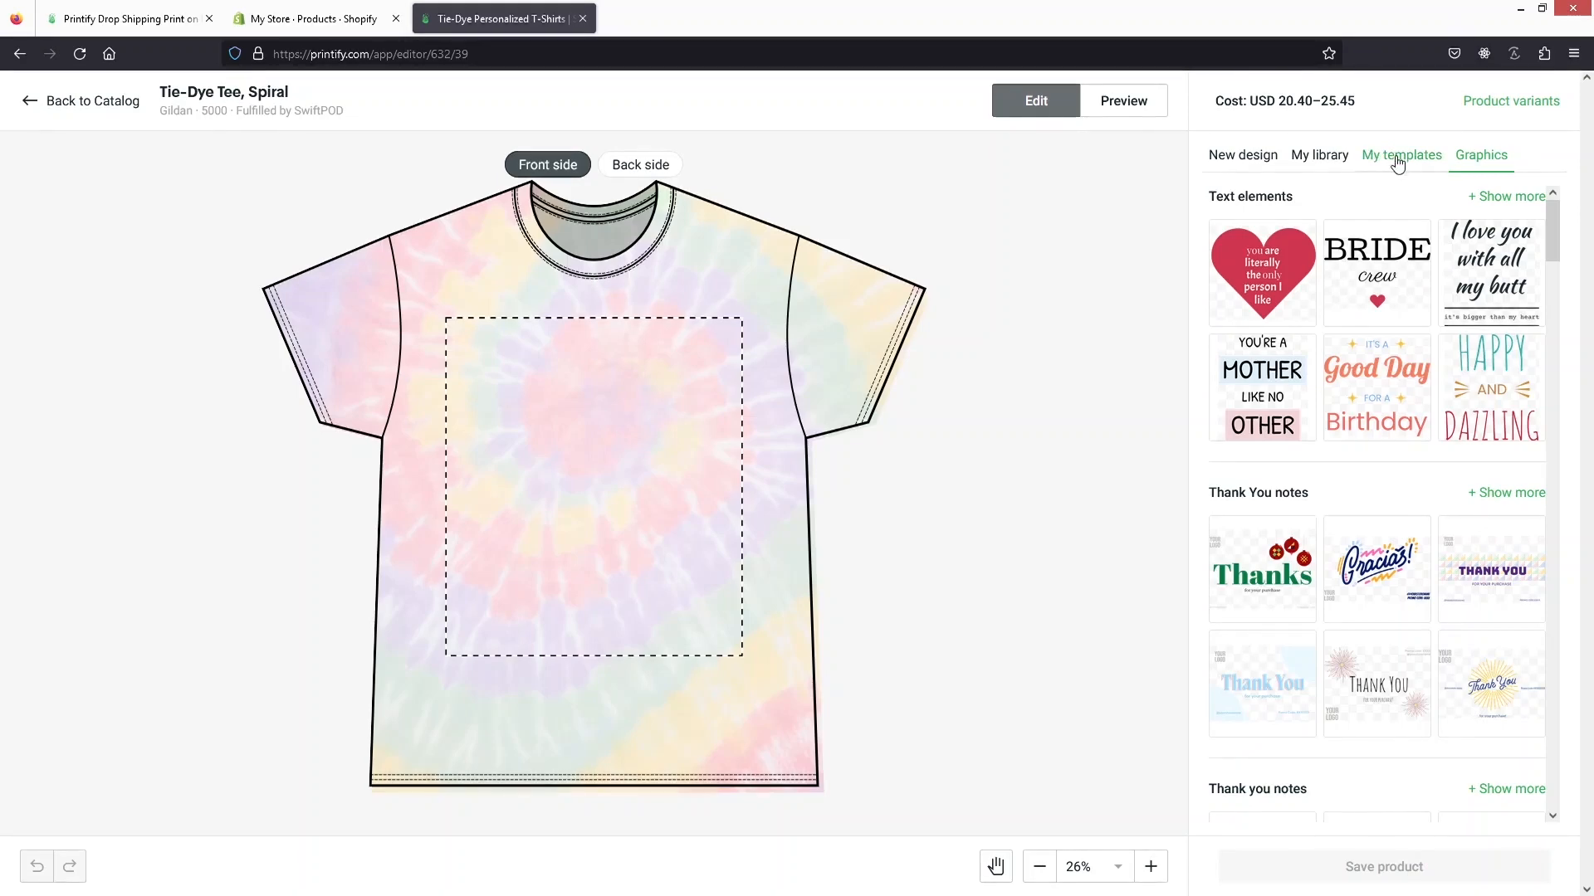
pyautogui.click(1398, 163)
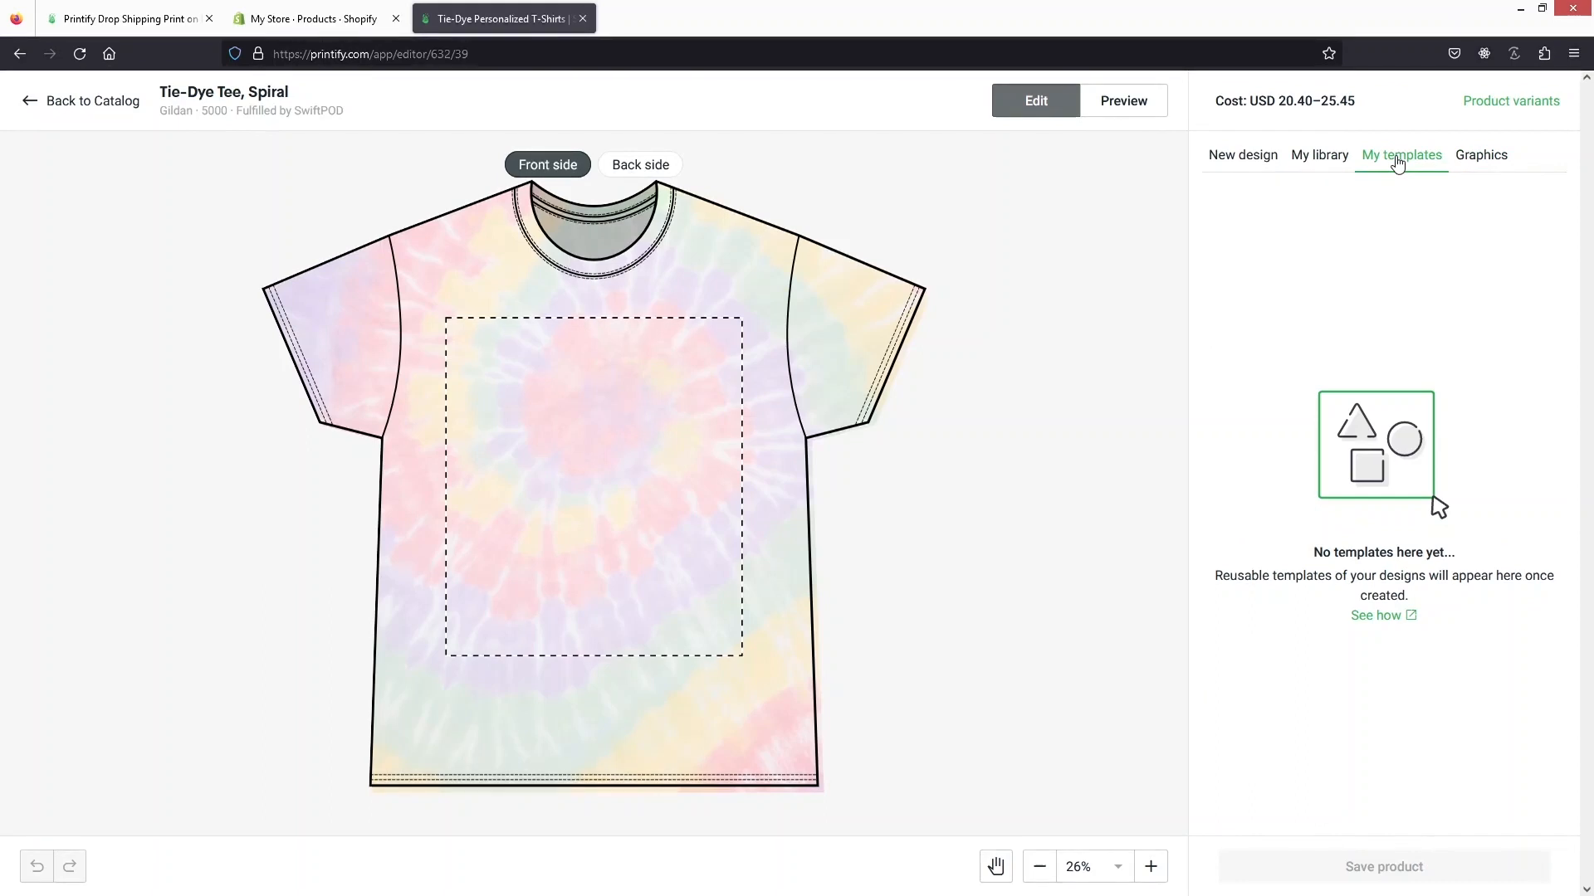
pyautogui.click(1320, 157)
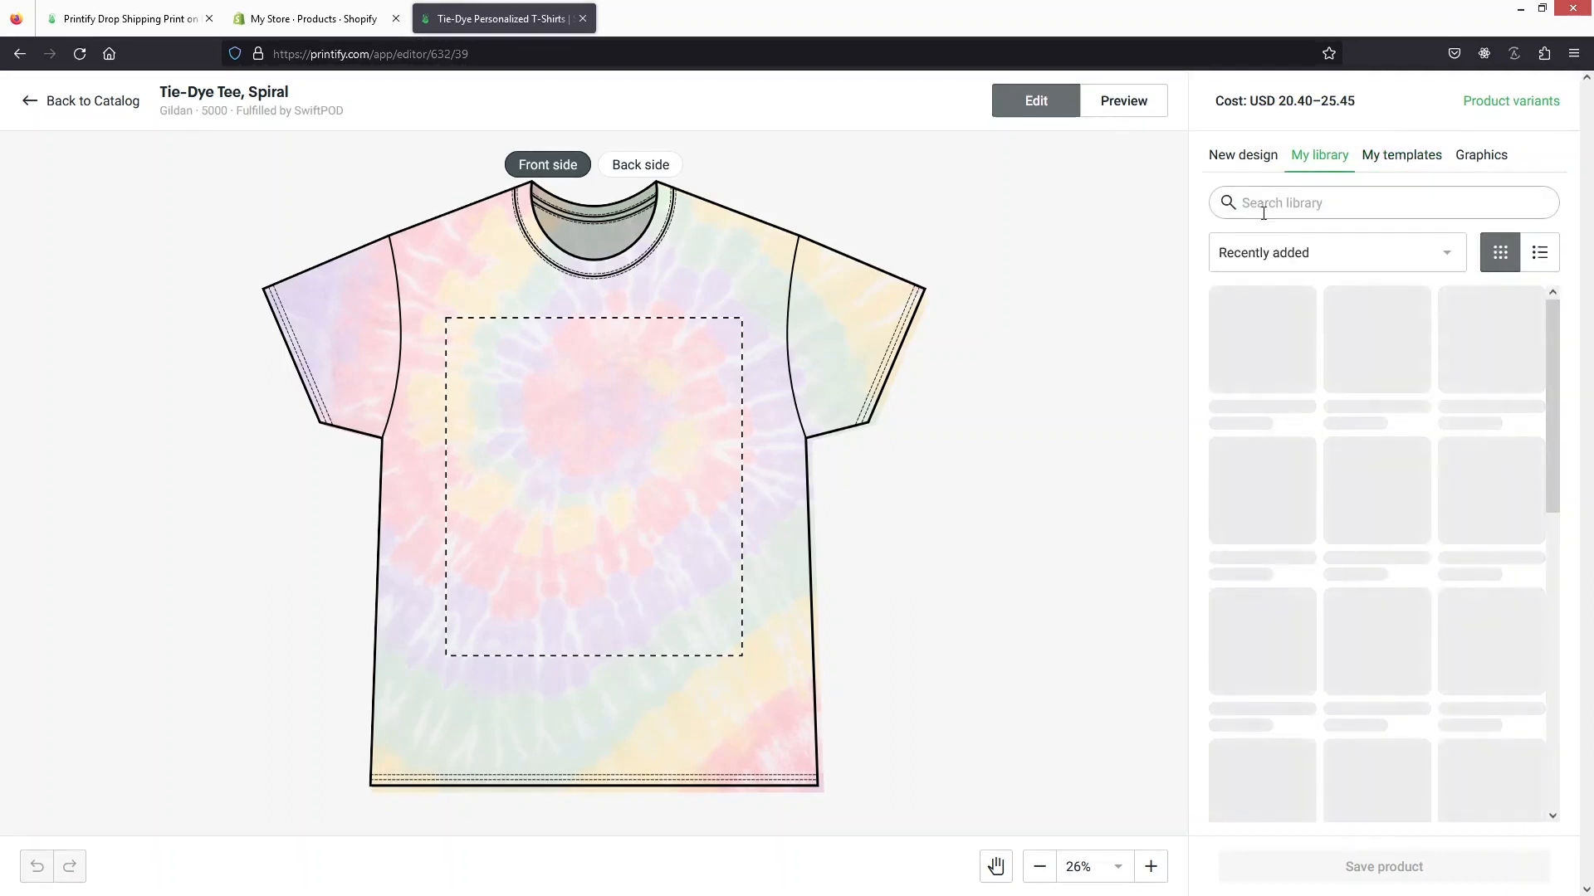
pyautogui.click(1232, 160)
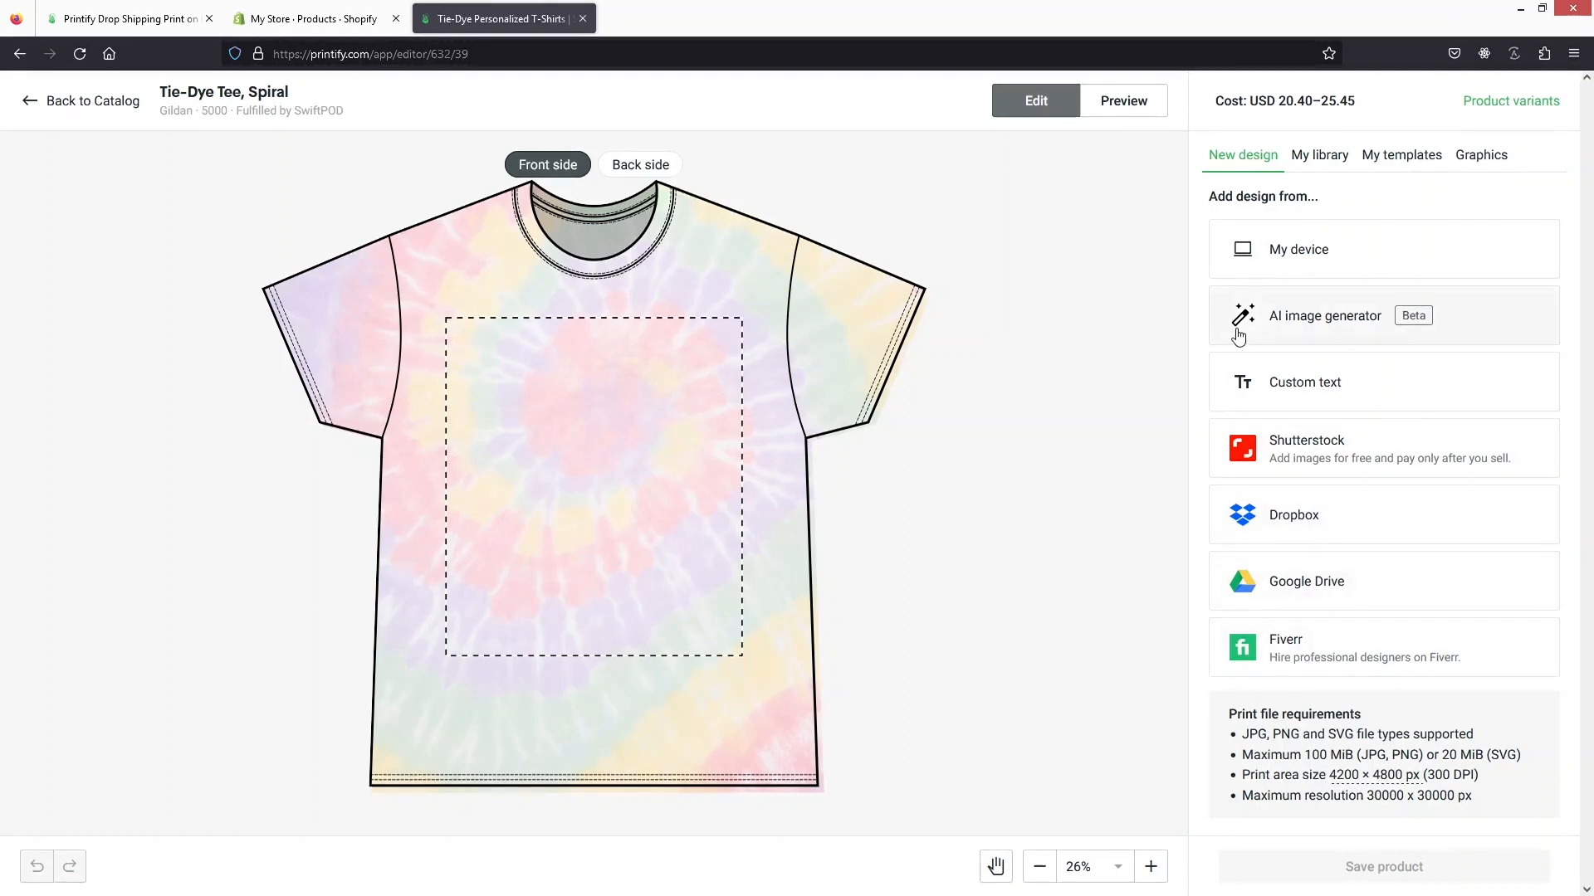
# - Add the floral woman graphic from the Chill vibes collection to the tee's front side and save the product
pyautogui.click(1481, 154)
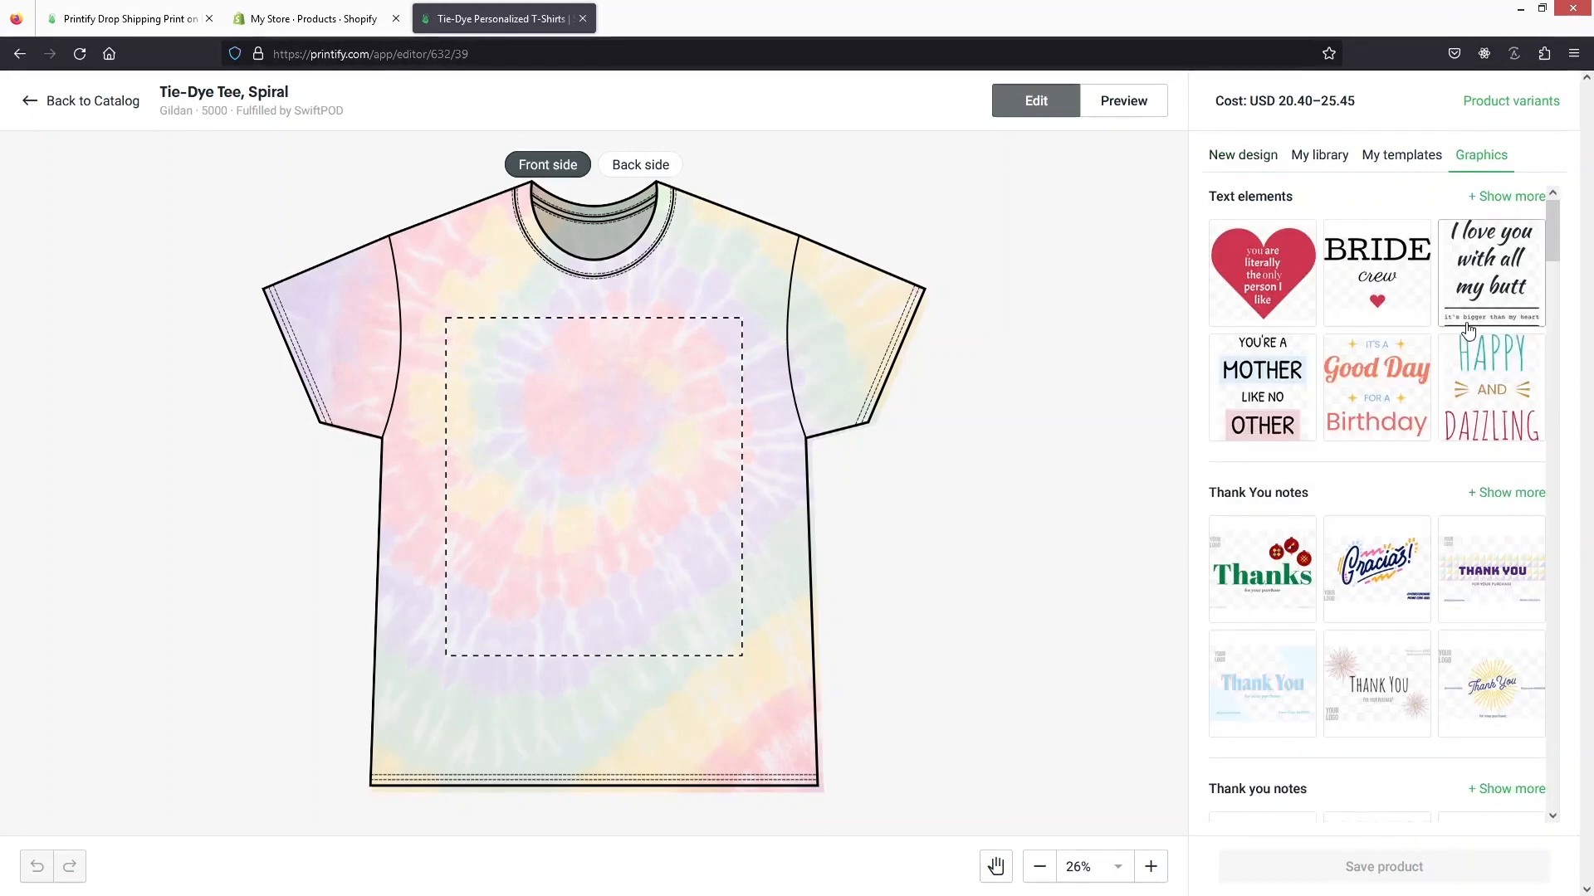
pyautogui.scroll(-5, 1272, 446)
pyautogui.scroll(-3, 1272, 445)
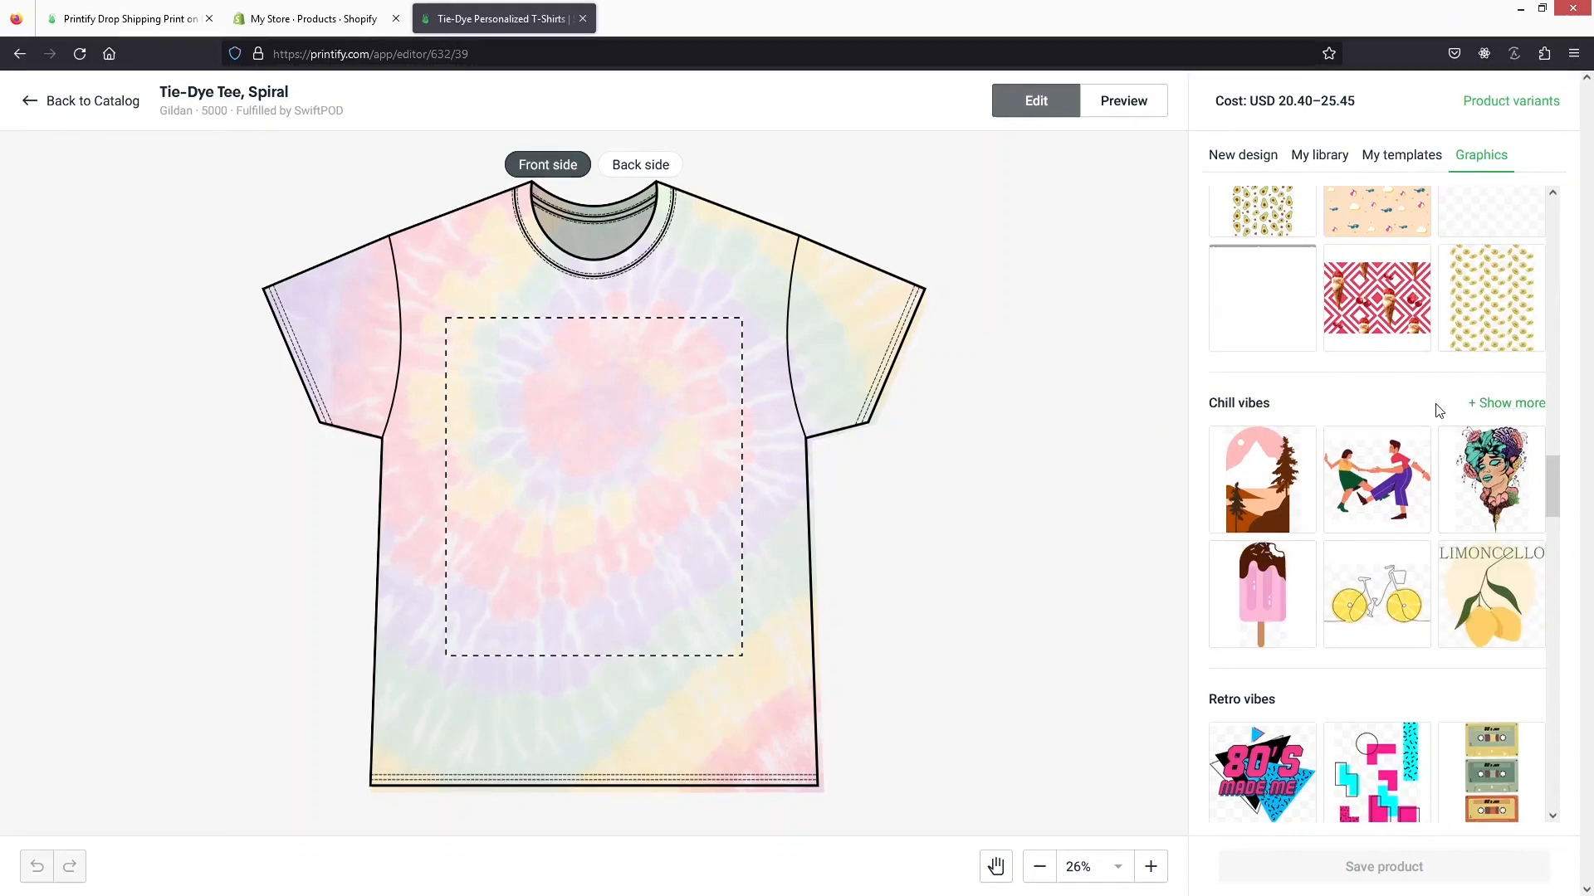
pyautogui.click(1508, 404)
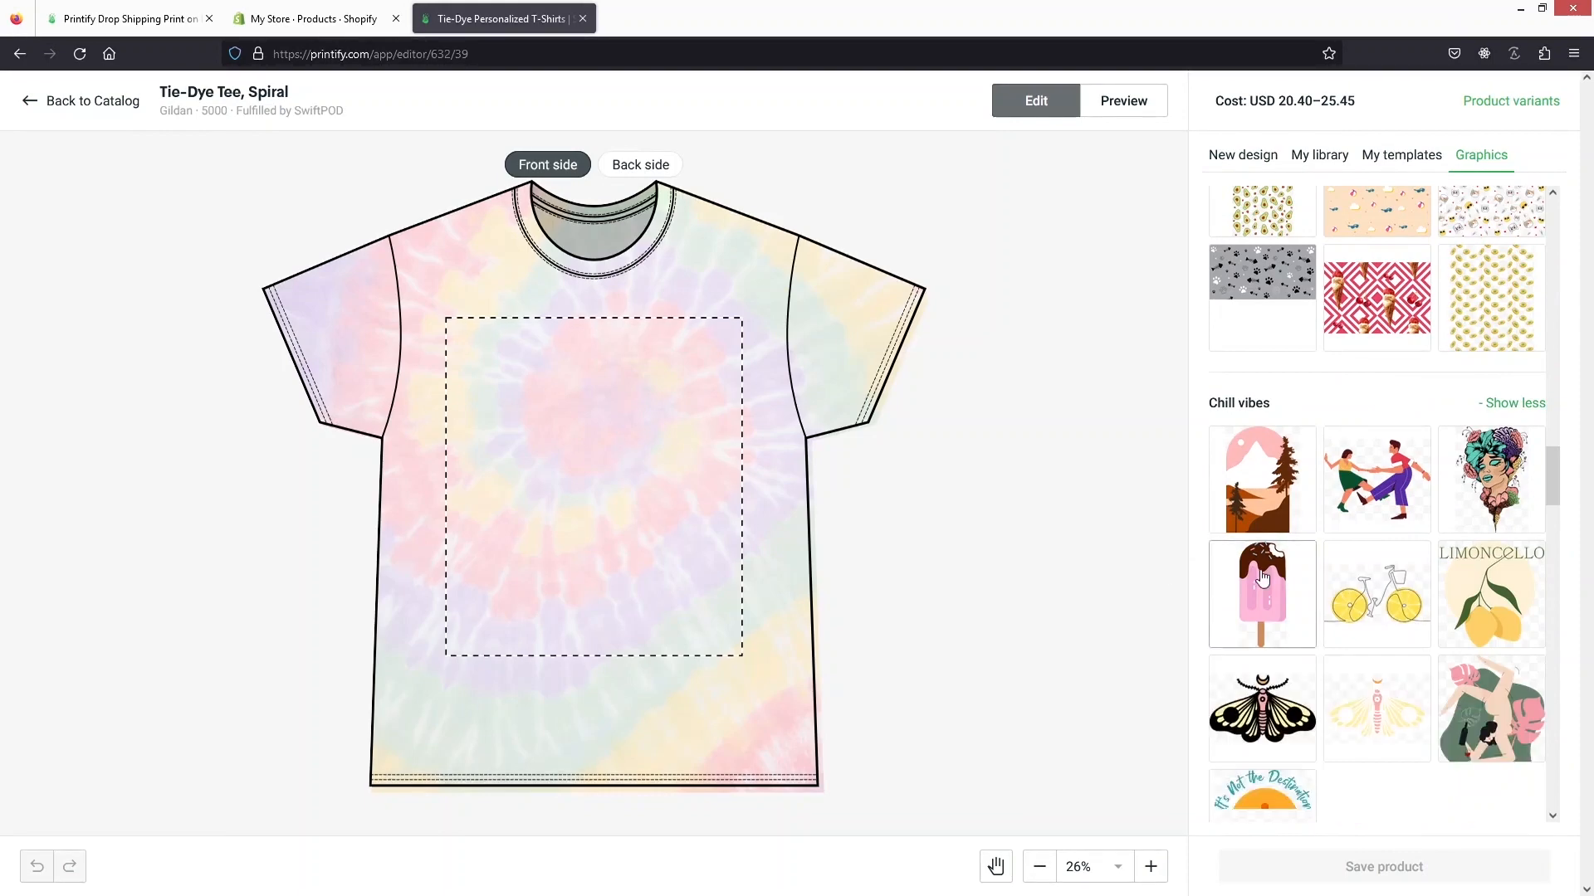
pyautogui.scroll(-4, 1295, 581)
pyautogui.scroll(2, 1328, 585)
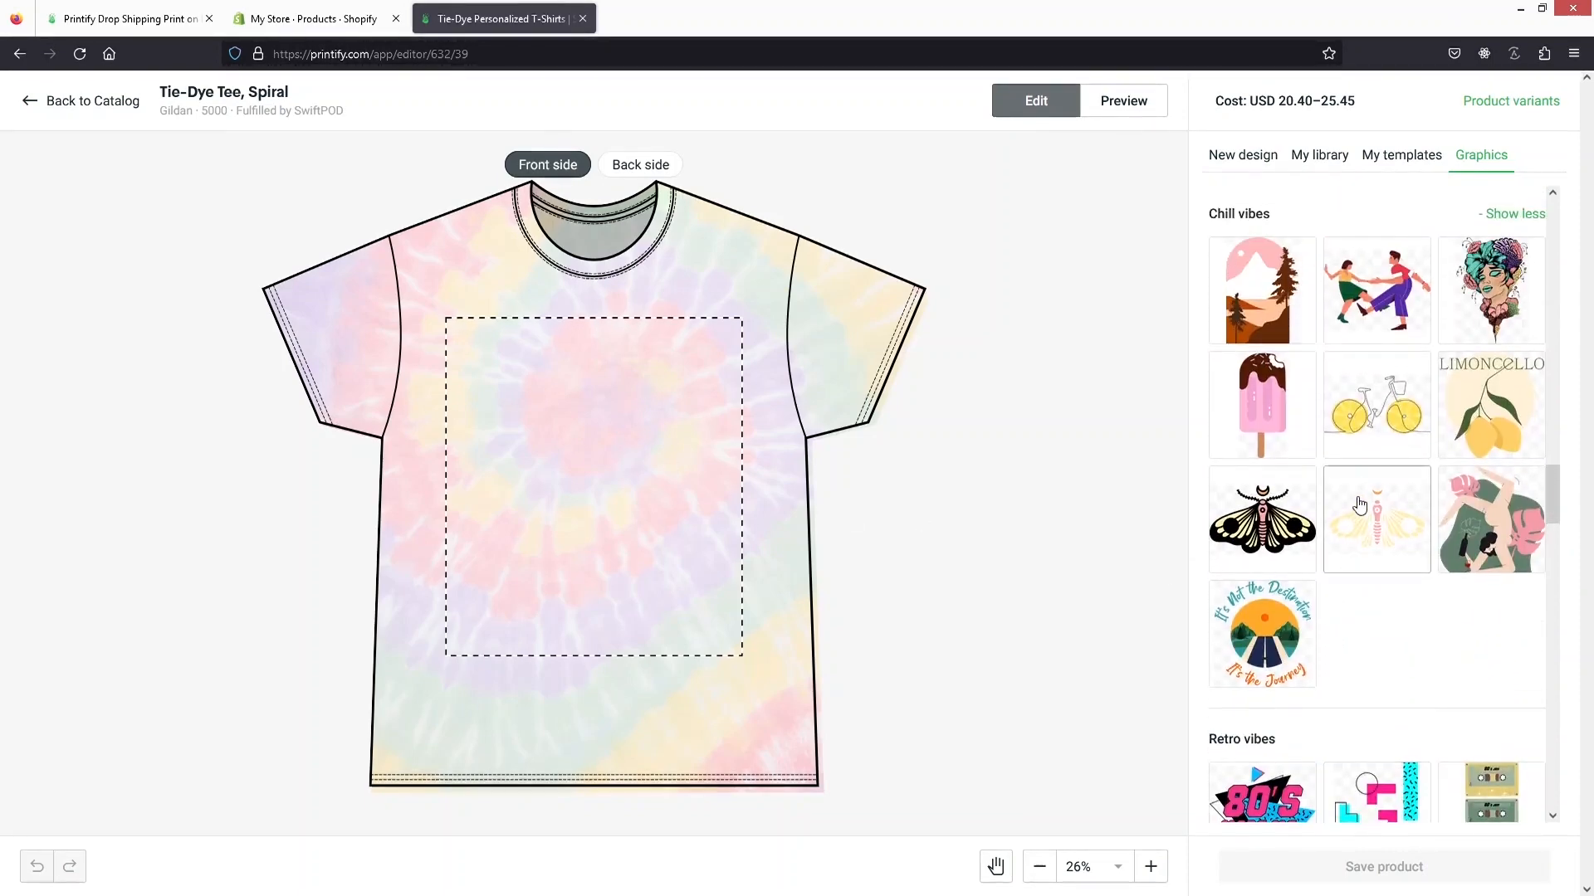
pyautogui.scroll(1, 1431, 574)
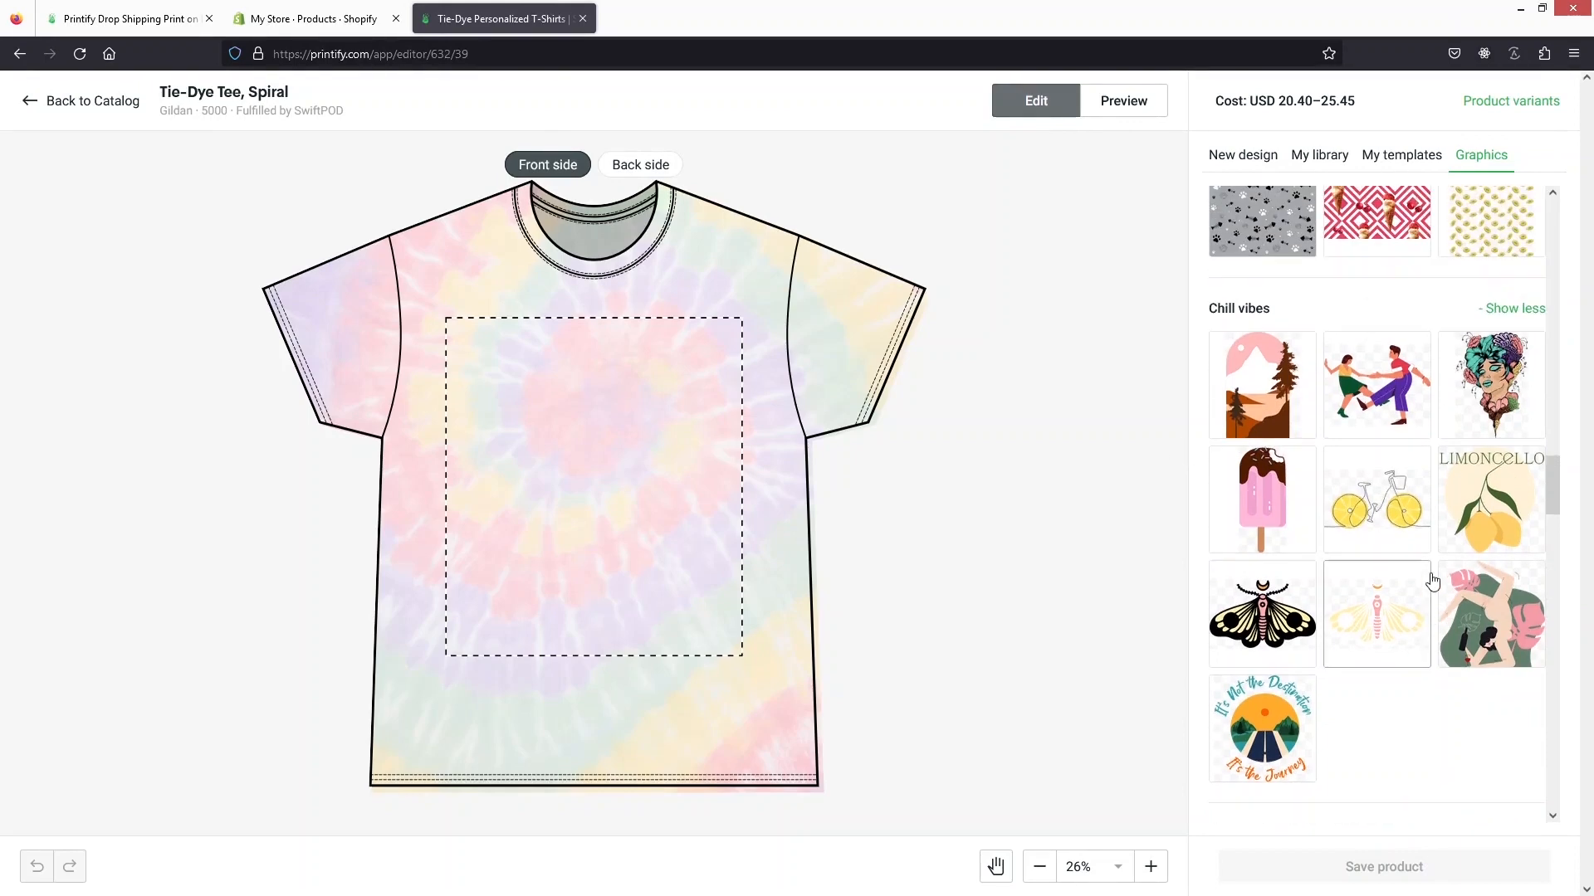
pyautogui.click(1494, 383)
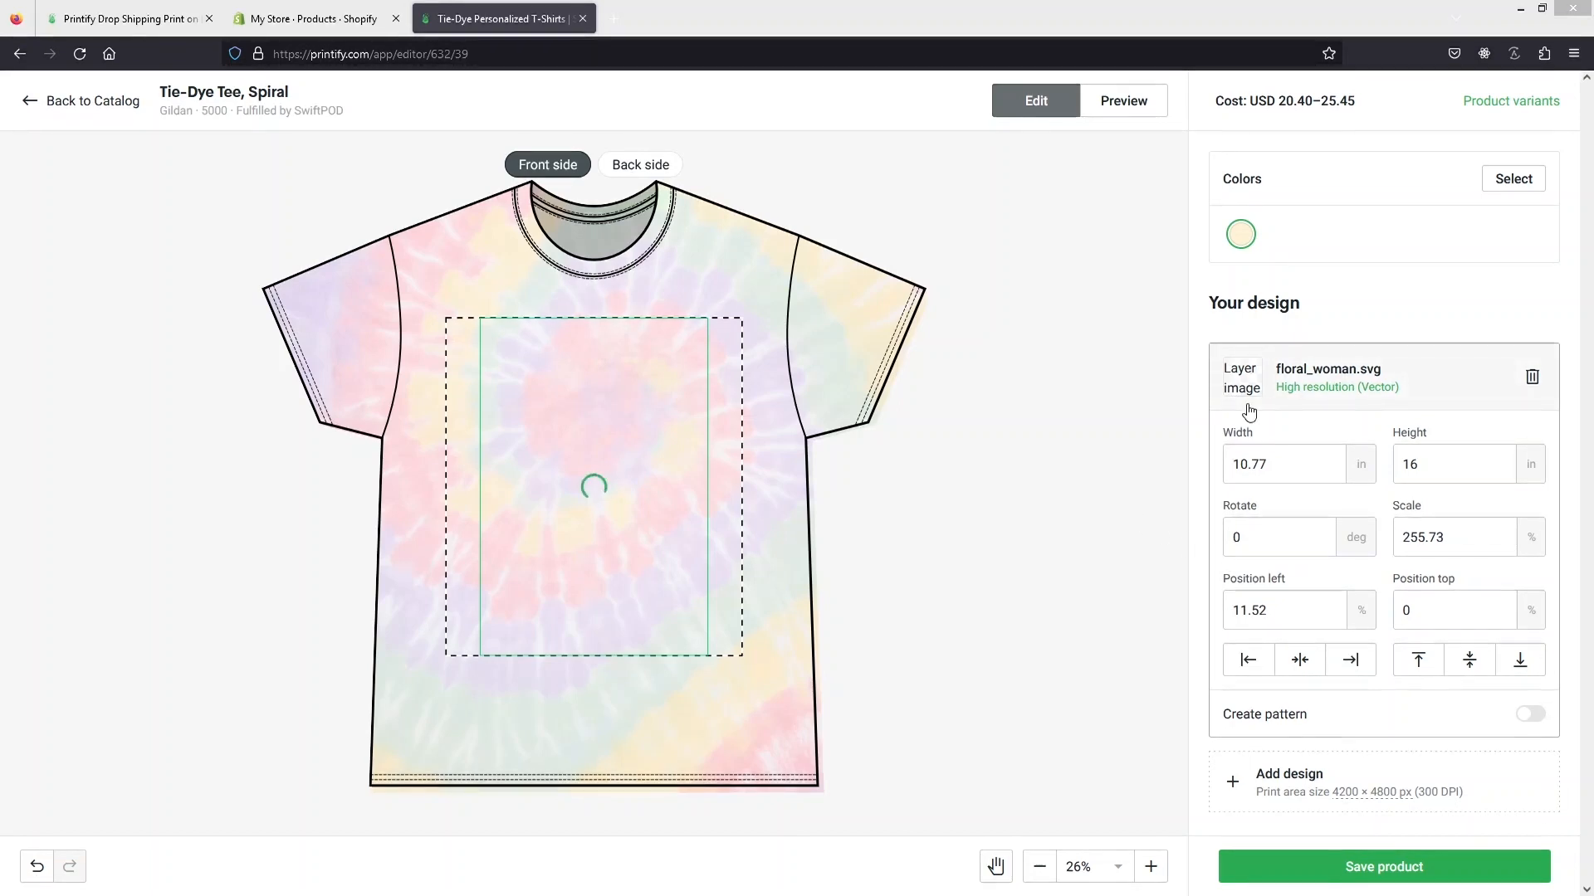
pyautogui.click(1382, 870)
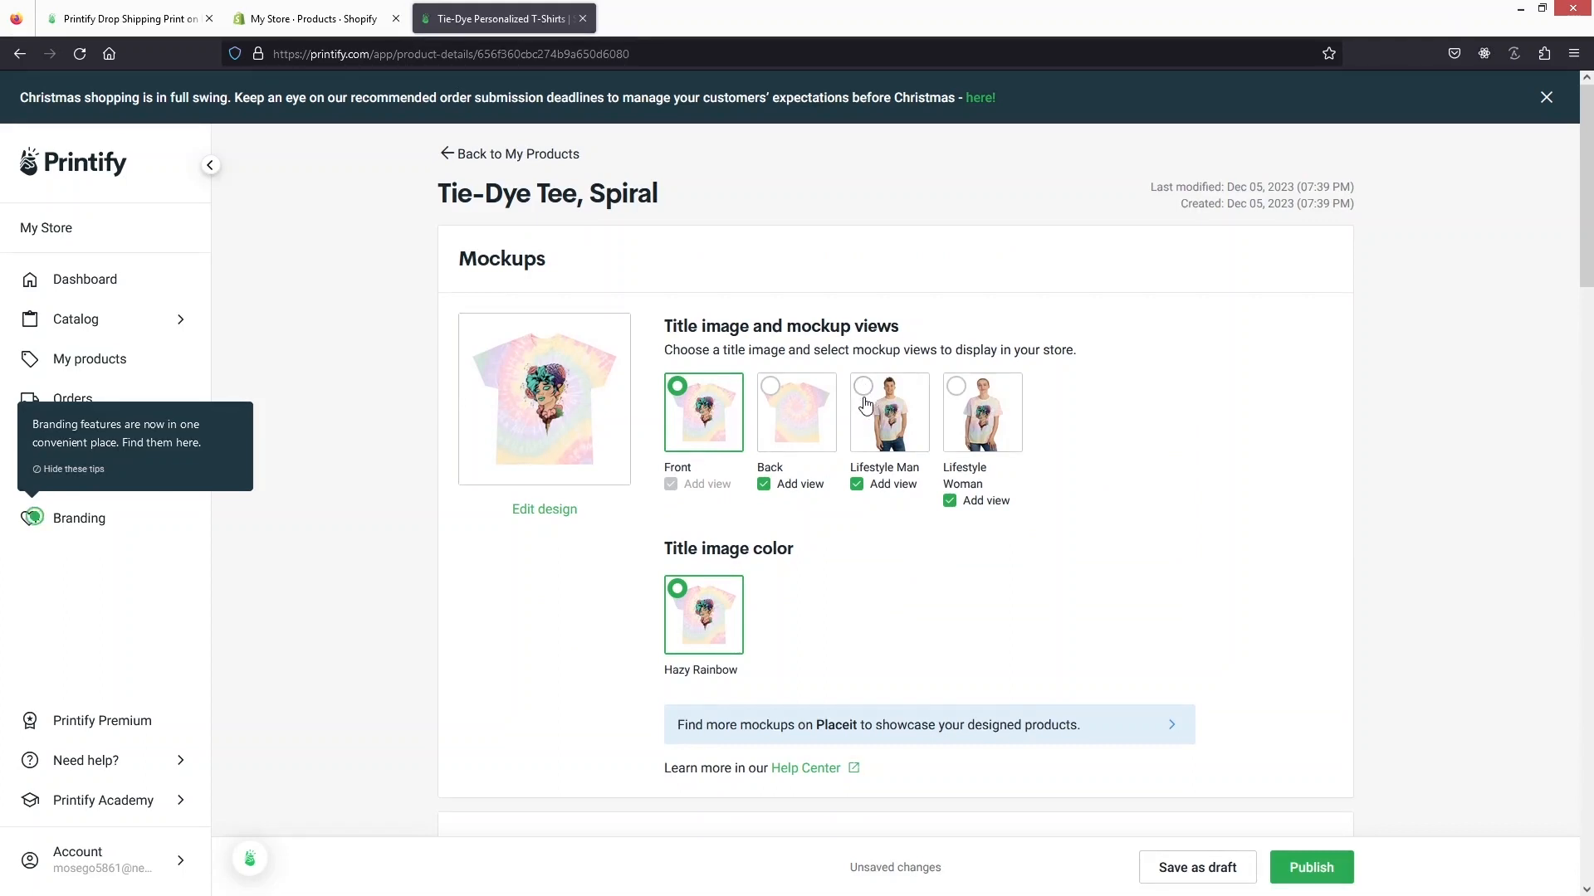
# - Use the Lifestyle Woman mockup as the tee's title image and add the size table to its description
pyautogui.click(885, 415)
pyautogui.click(962, 419)
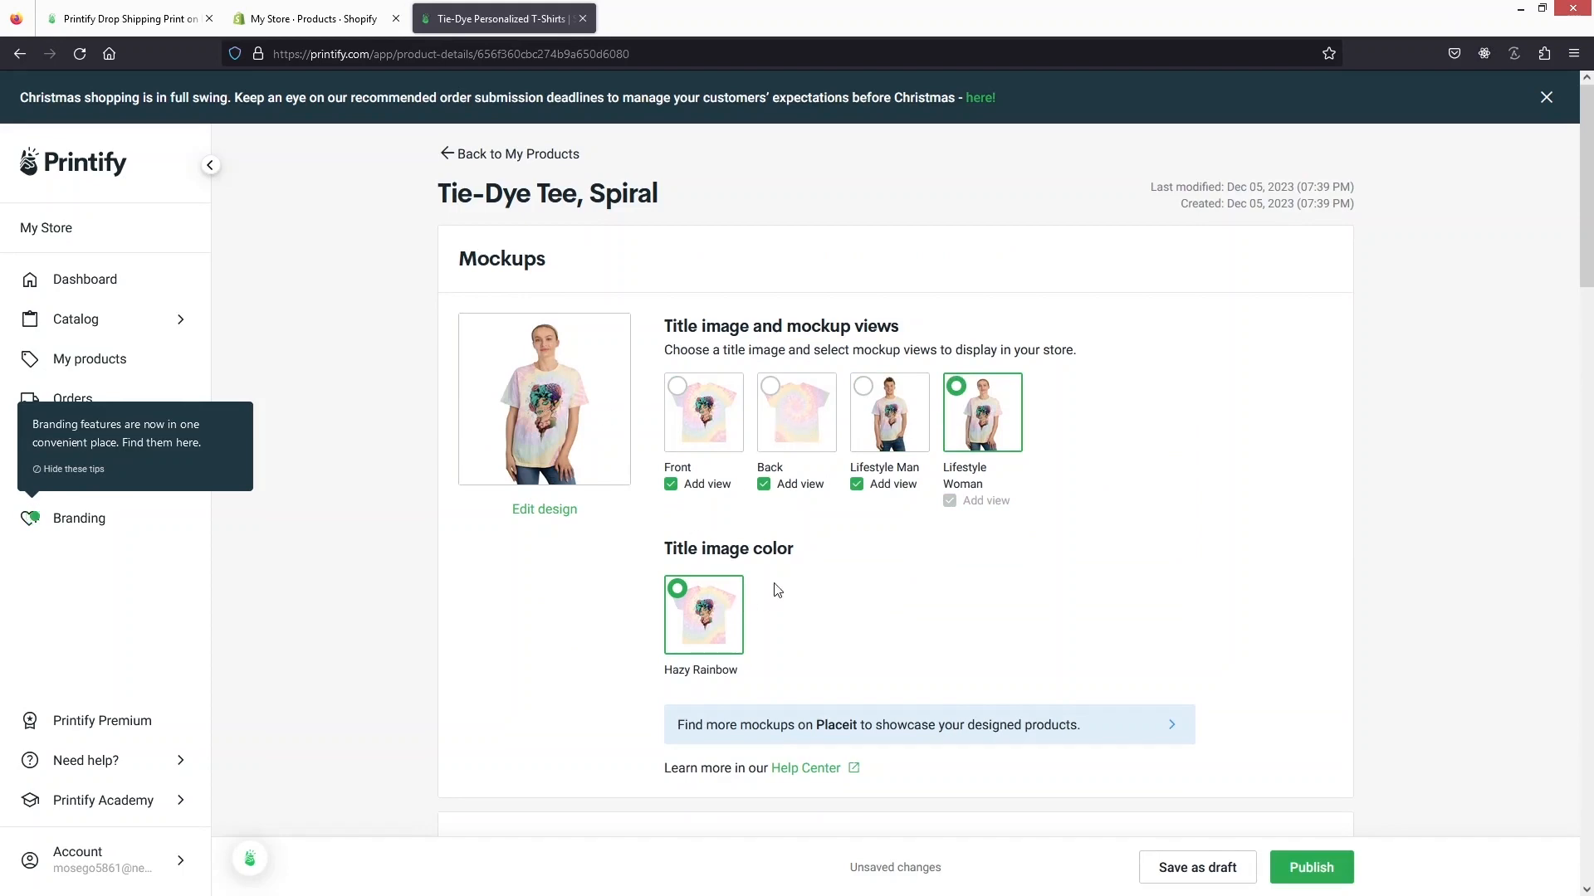
pyautogui.scroll(-4, 787, 517)
pyautogui.scroll(5, 694, 465)
pyautogui.scroll(-5, 706, 423)
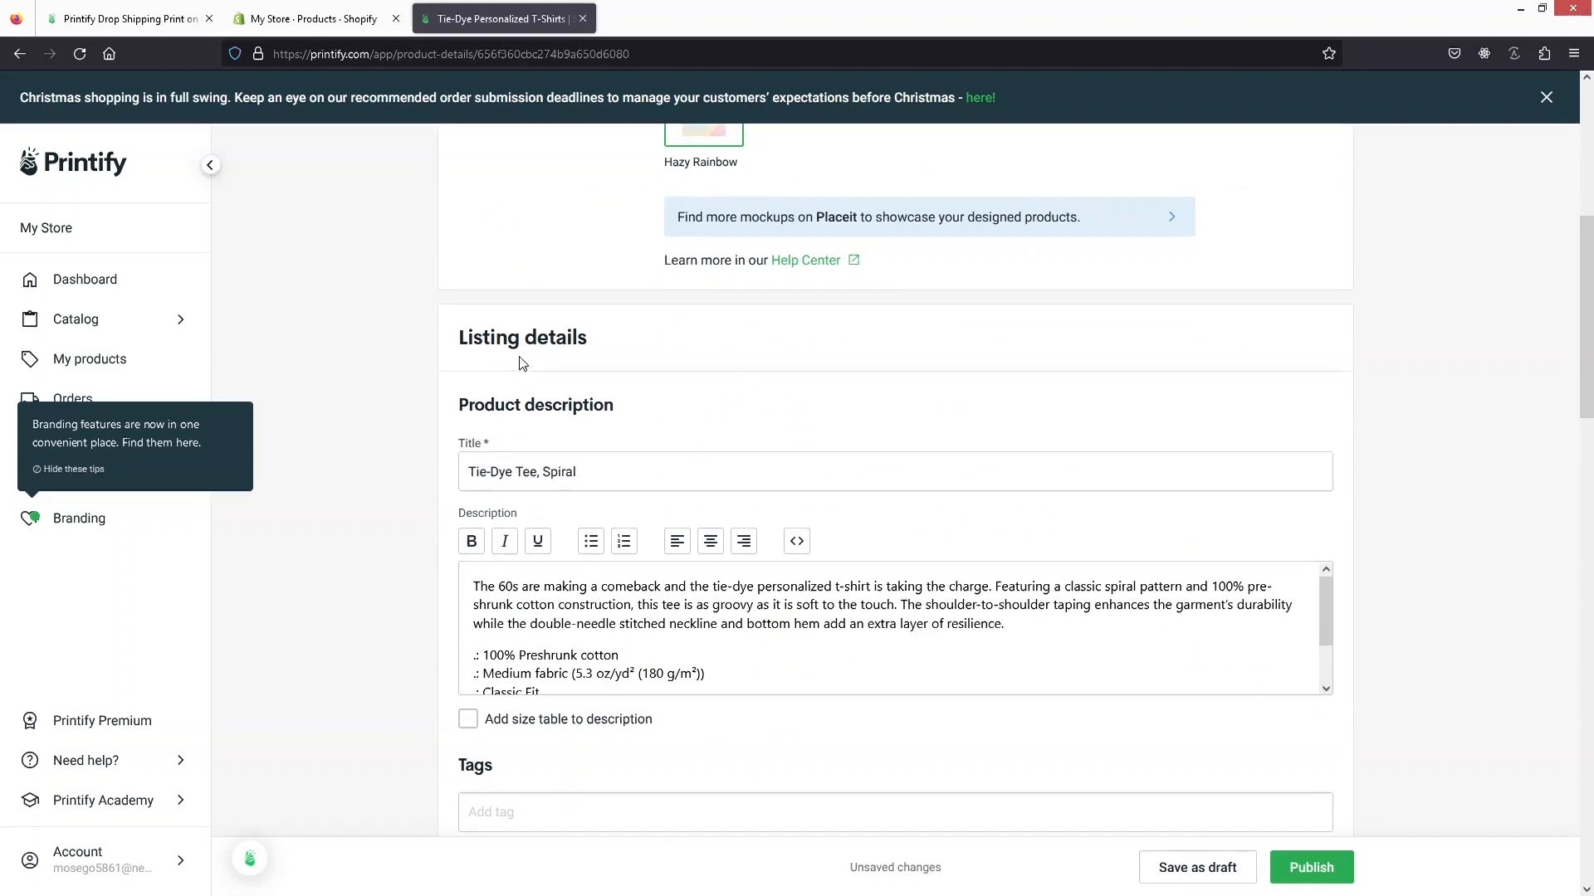
pyautogui.scroll(-1, 520, 359)
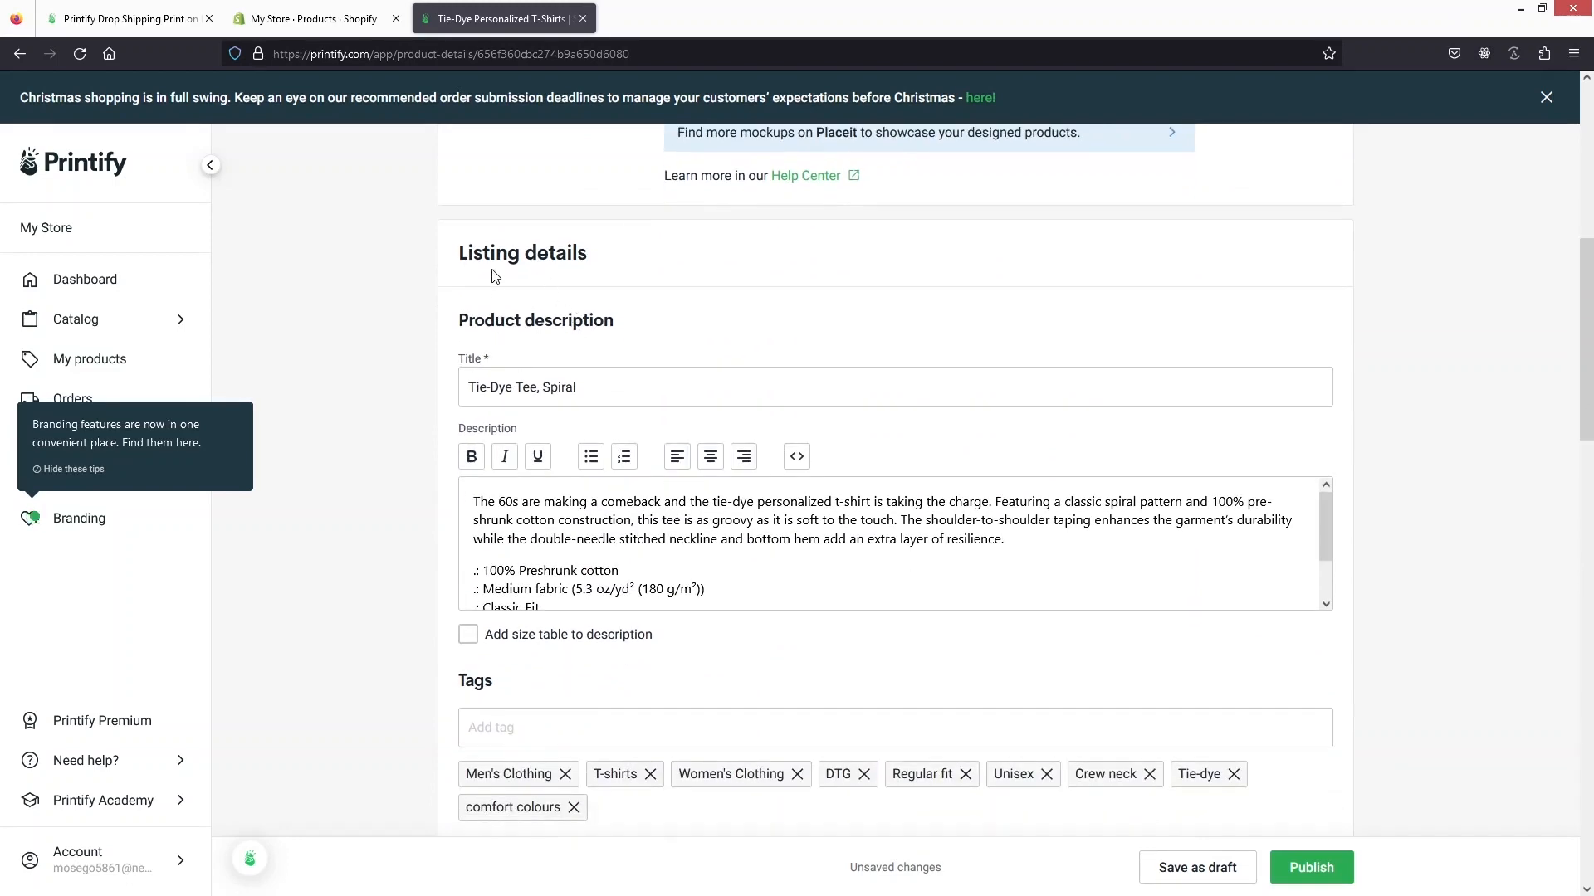
pyautogui.scroll(-1, 540, 346)
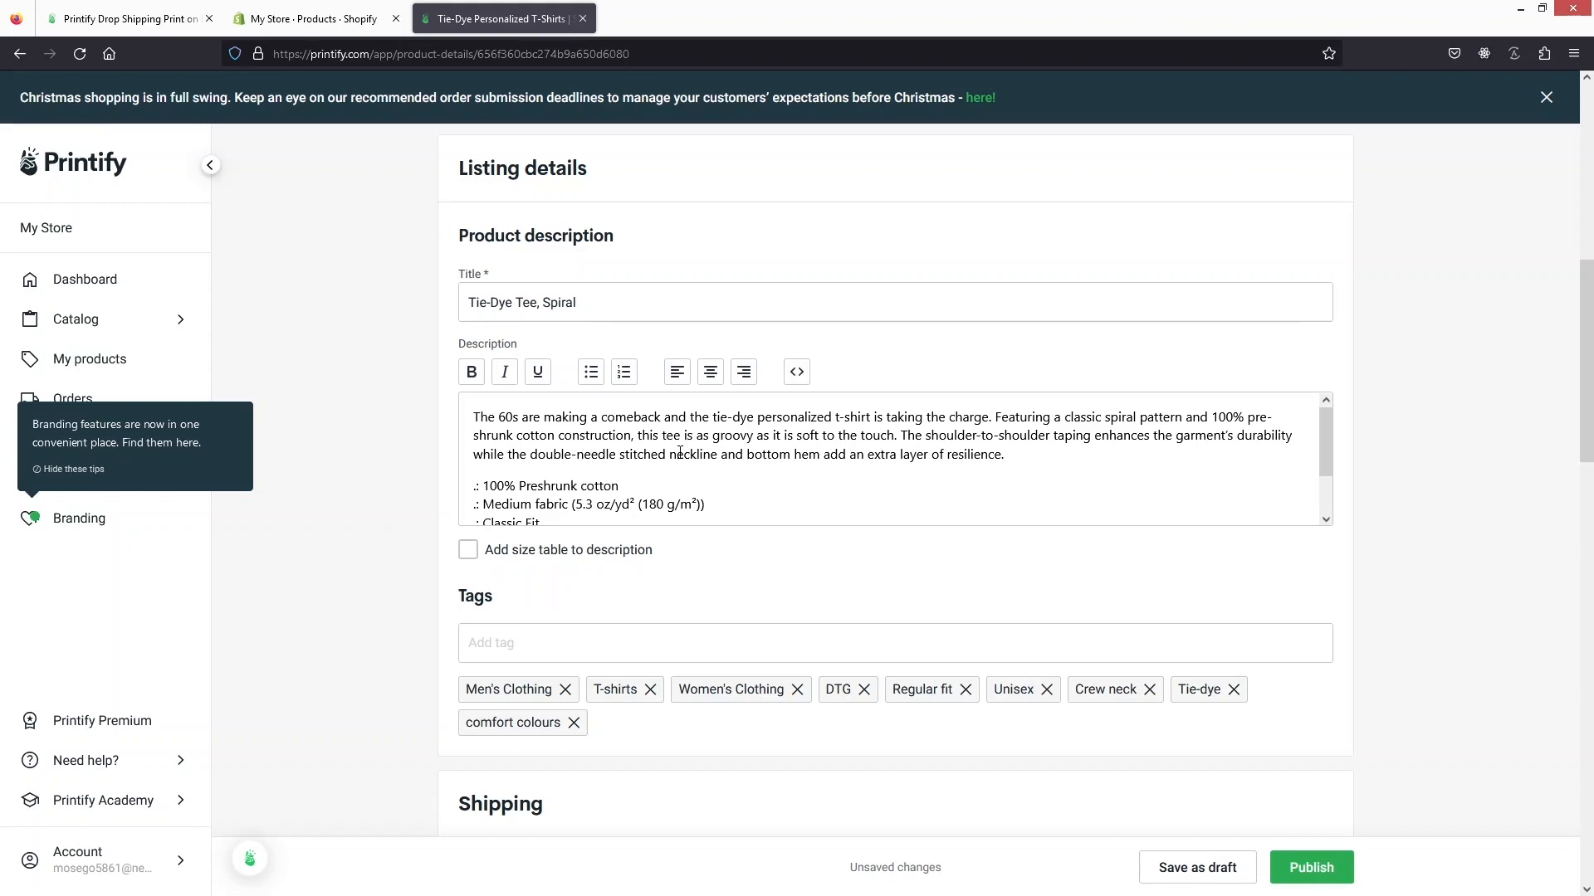
pyautogui.scroll(-2, 680, 453)
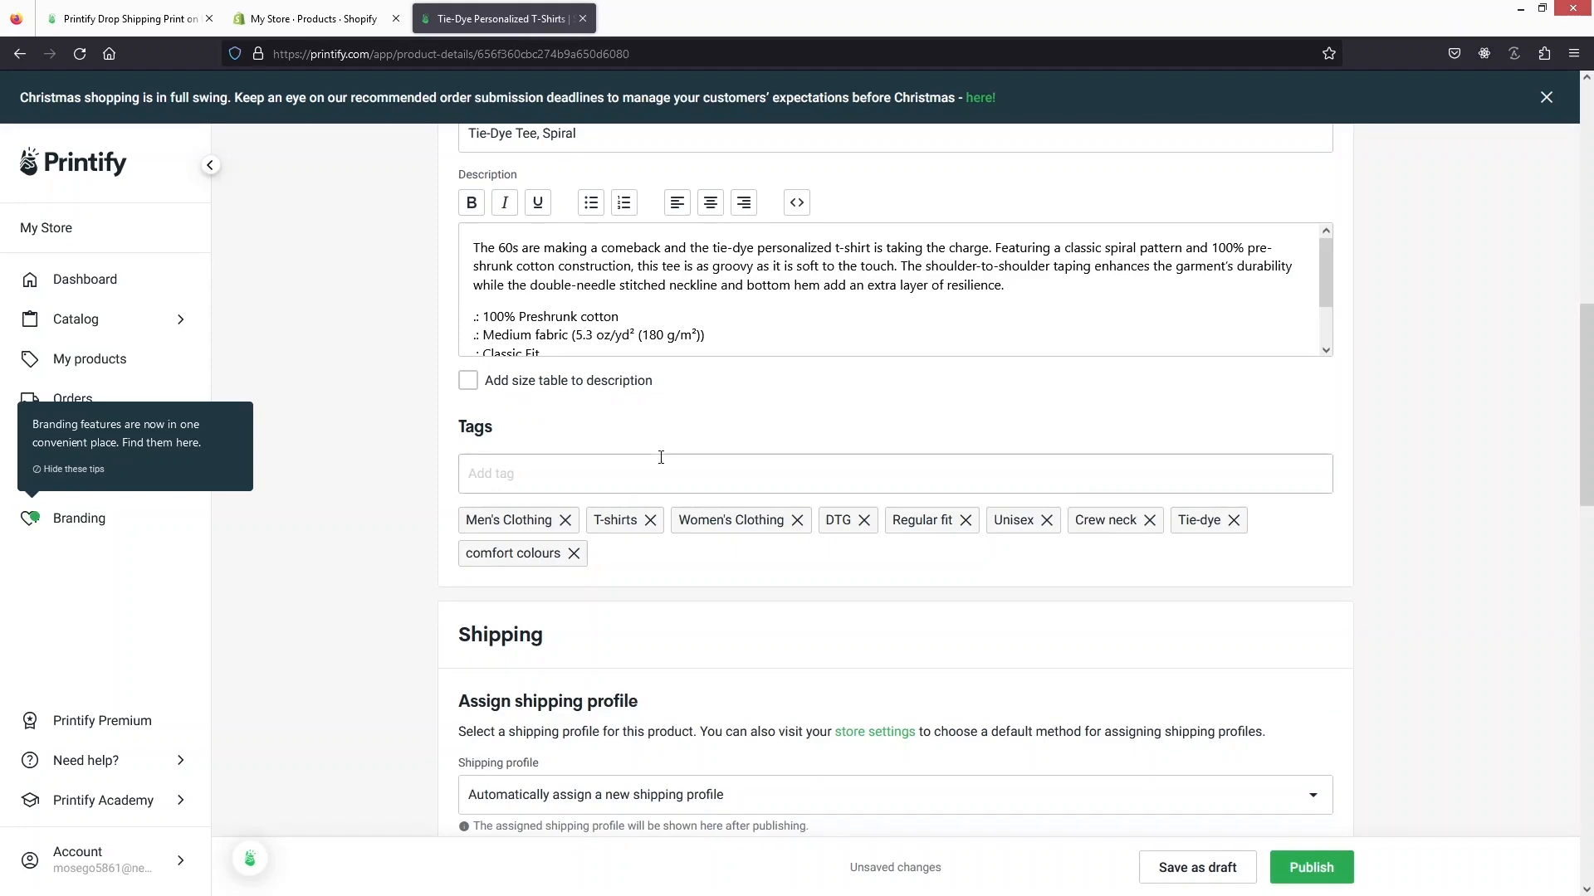
pyautogui.click(467, 387)
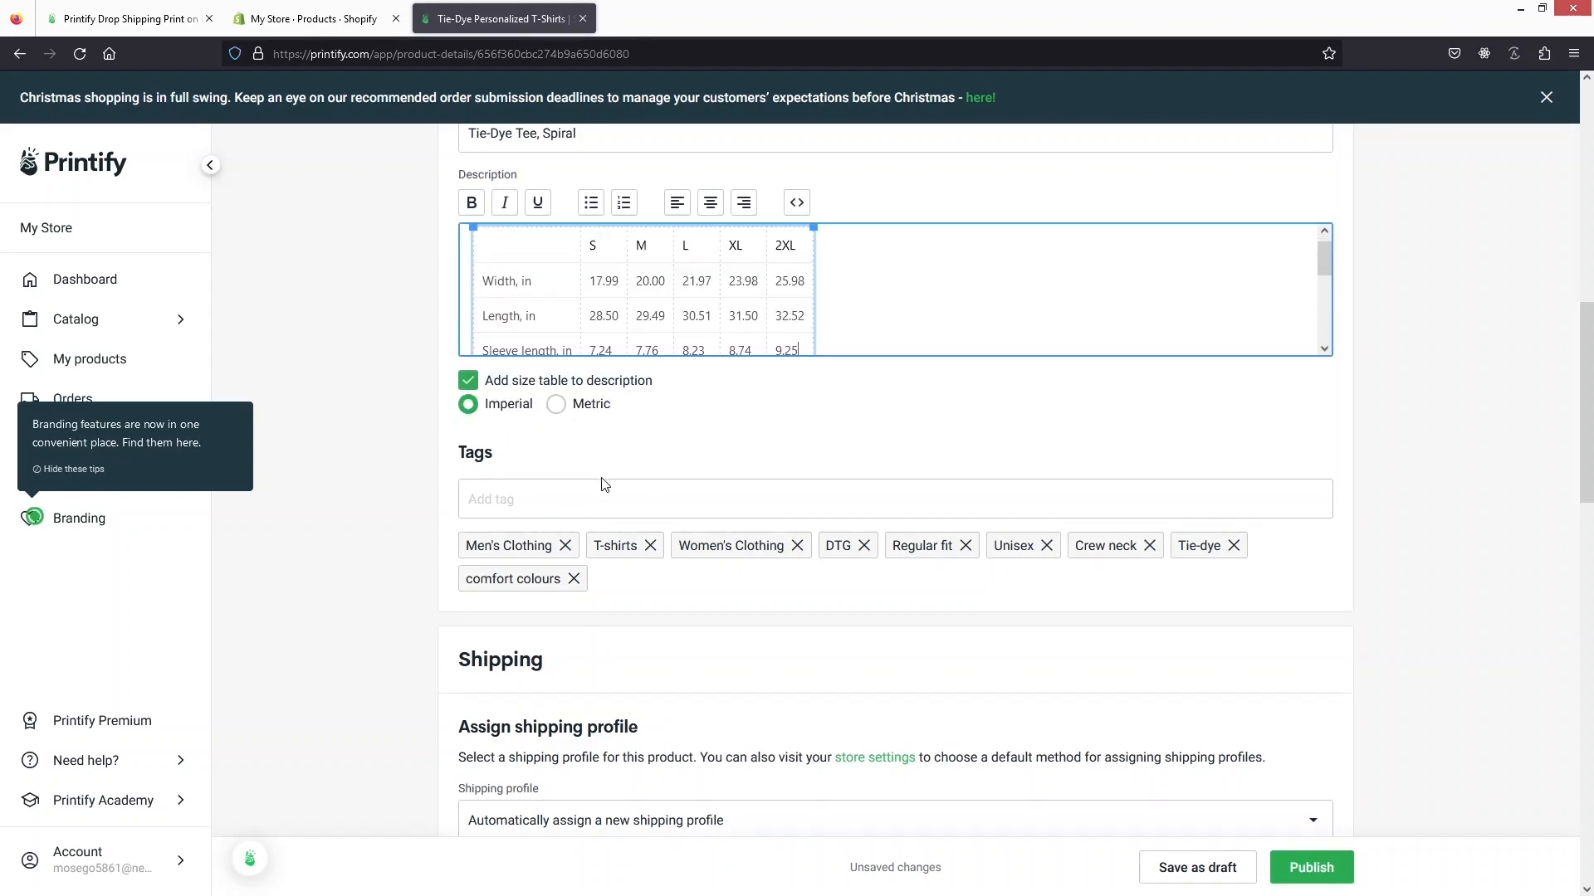
# - Review the tee's tags, shipping profile, variant pricing and publishing settings, and publish it to the Shopify store
pyautogui.scroll(-2, 603, 456)
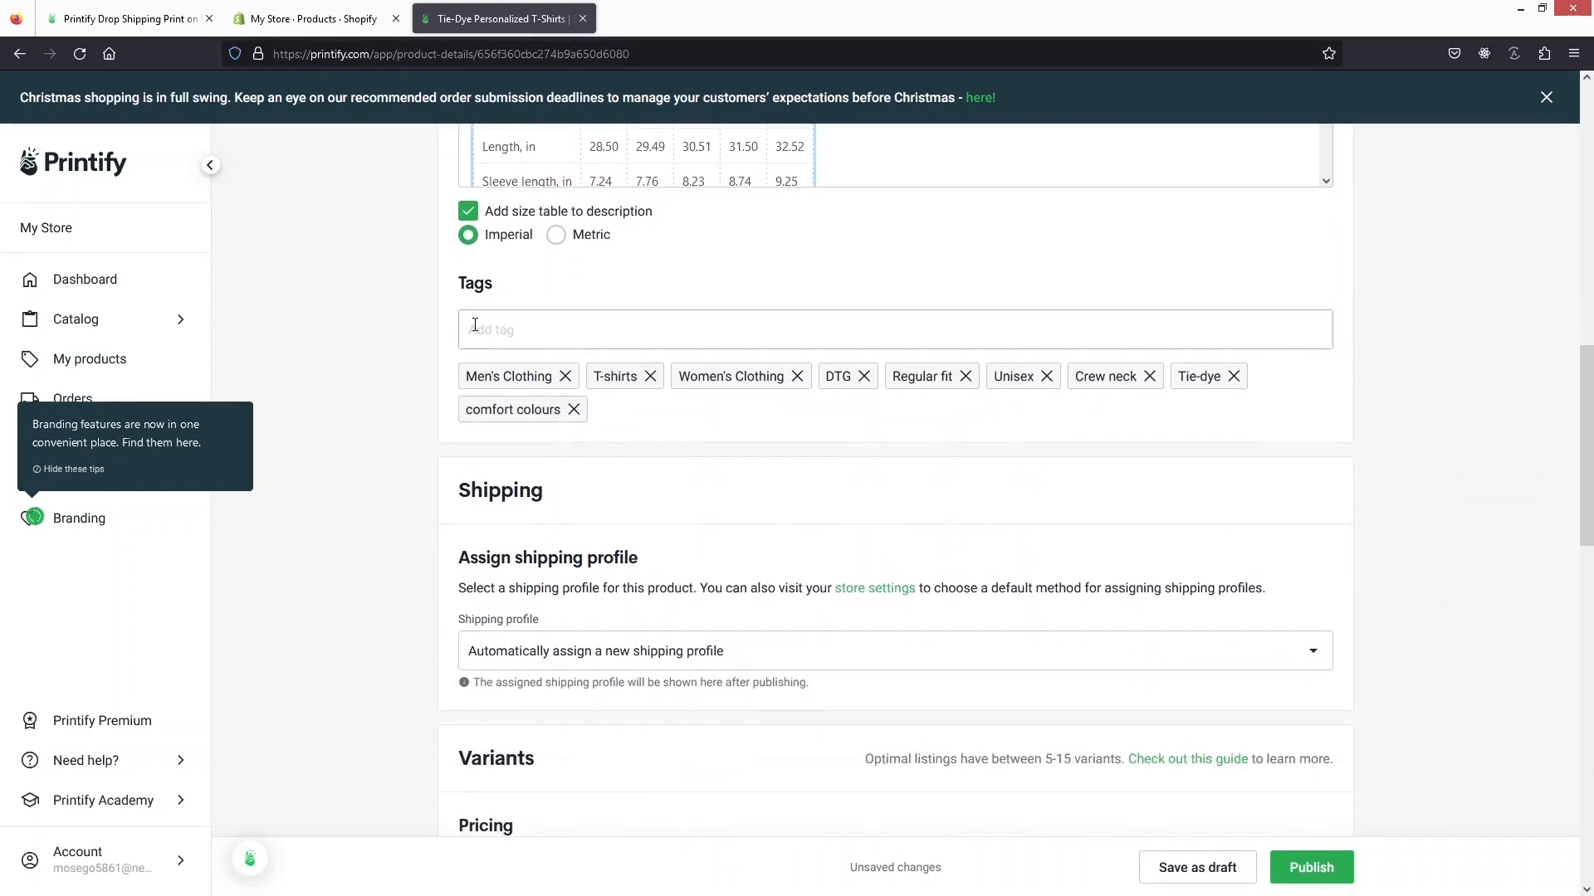
pyautogui.scroll(-3, 535, 433)
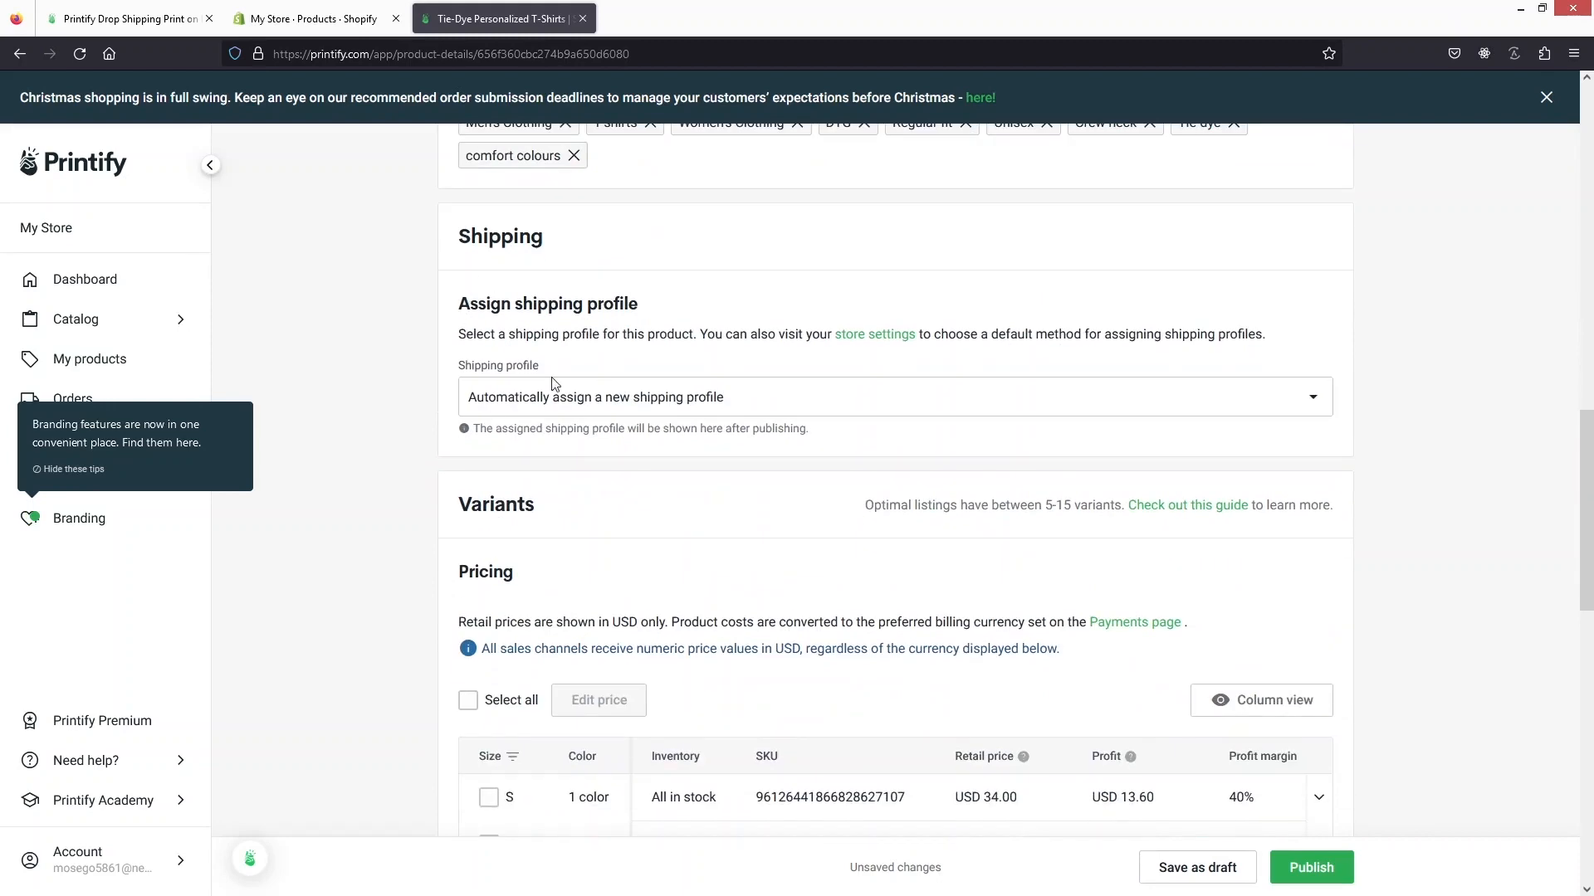
pyautogui.scroll(-3, 555, 384)
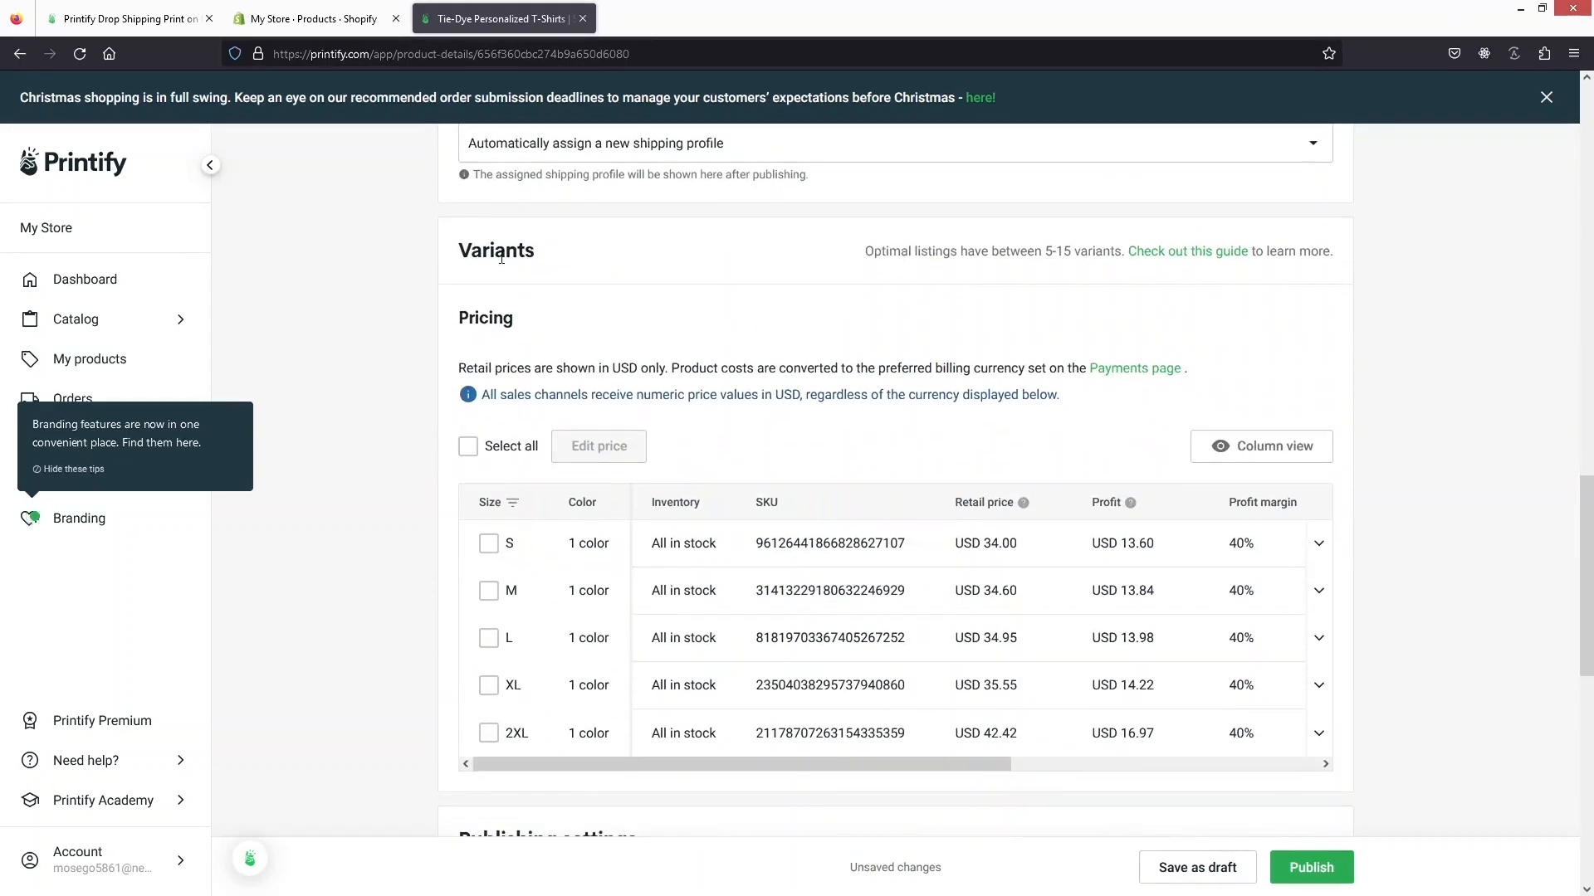
pyautogui.scroll(-8, 501, 259)
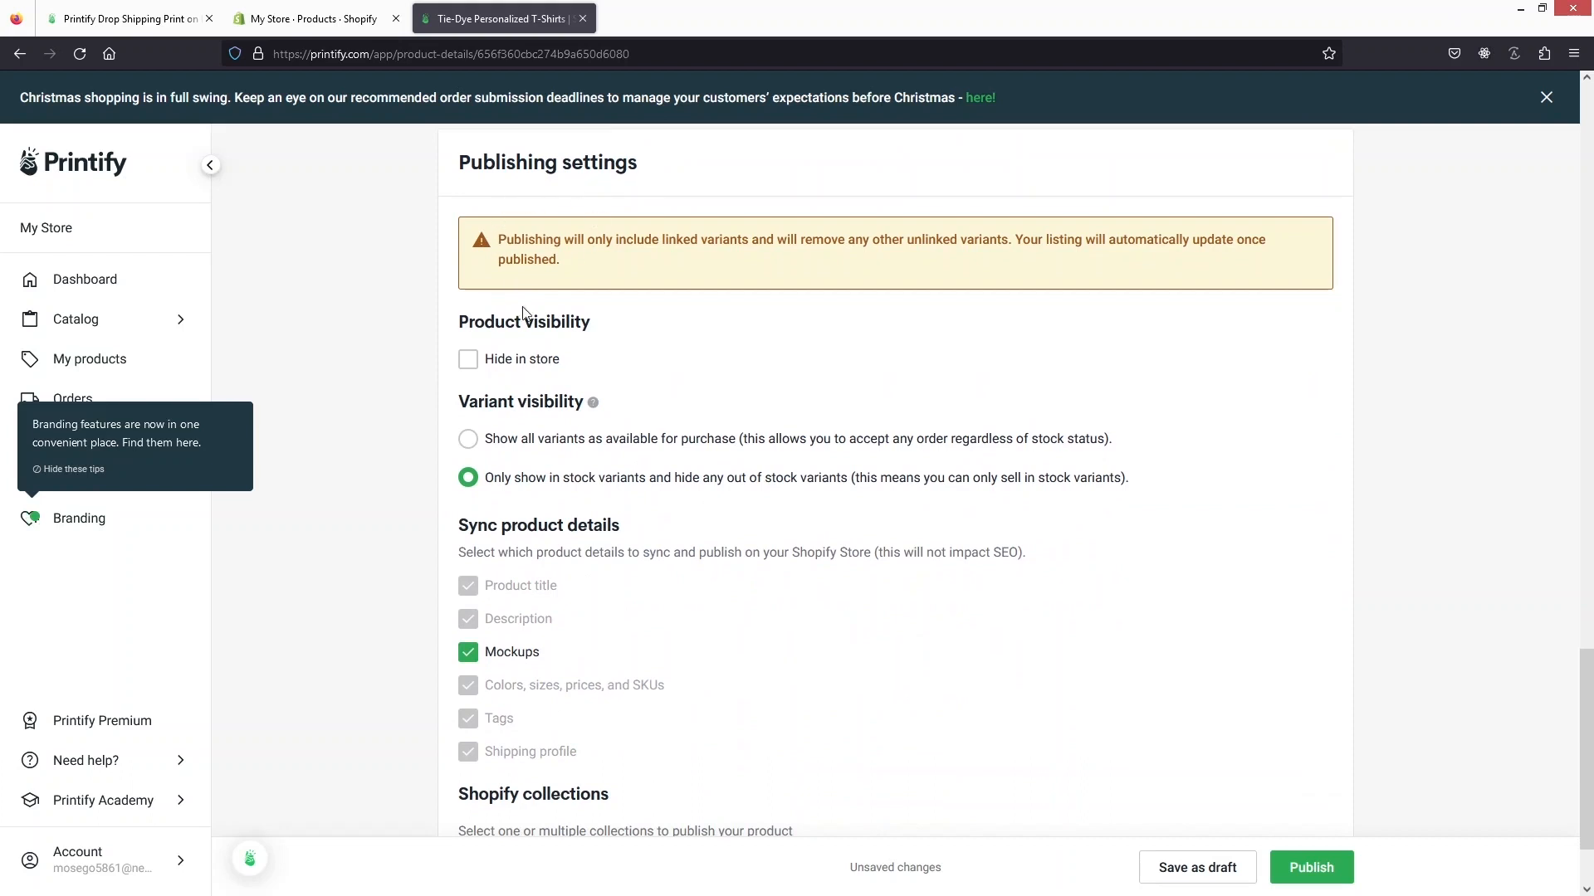
pyautogui.scroll(-2, 532, 332)
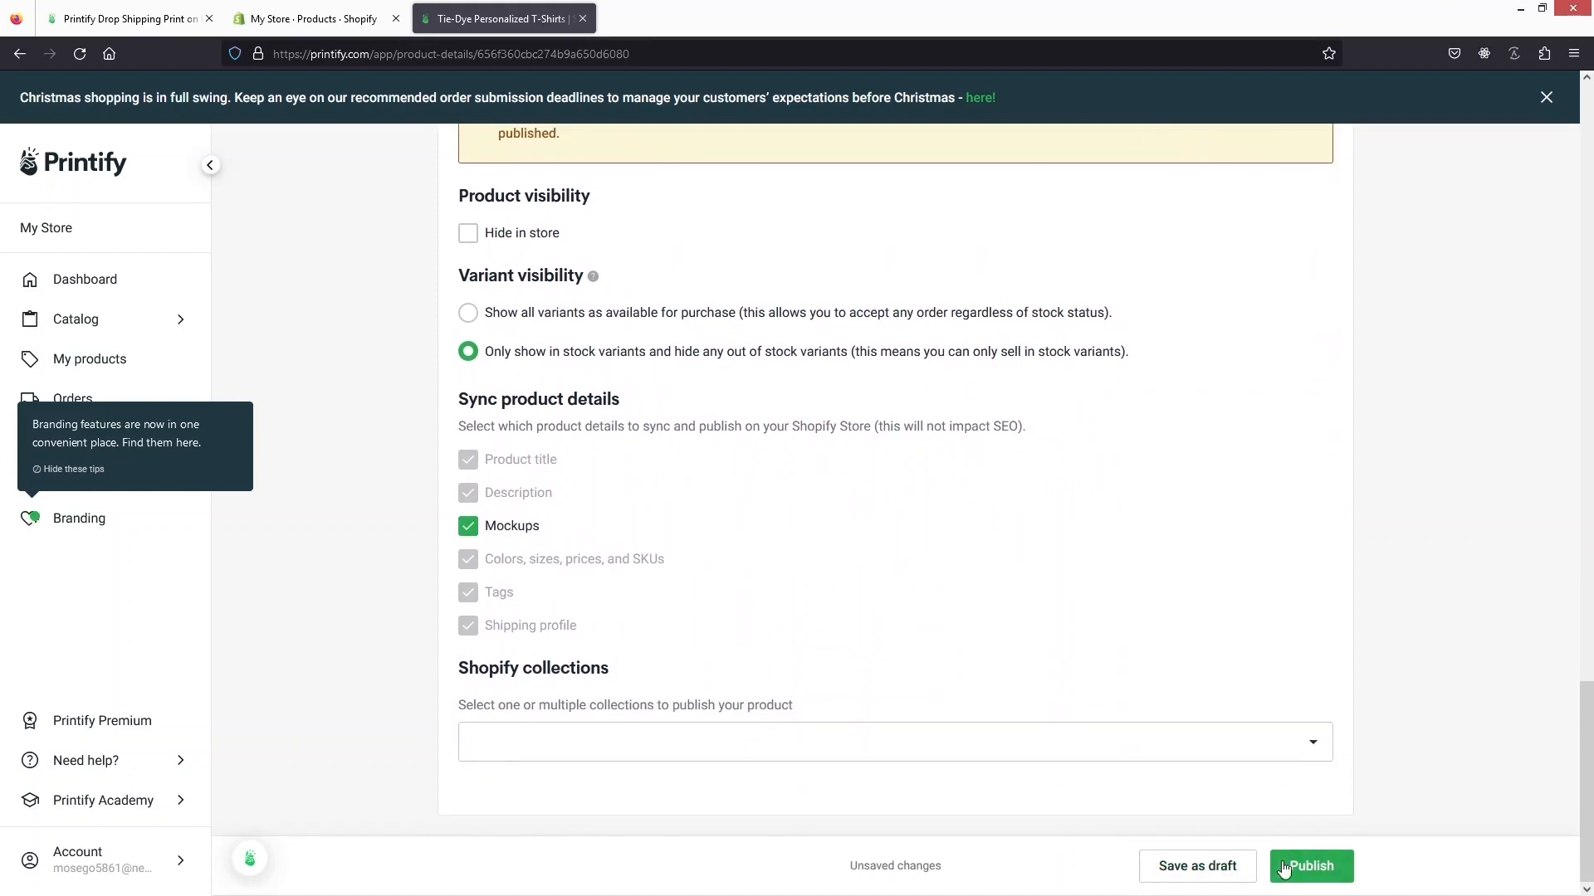
pyautogui.click(1311, 867)
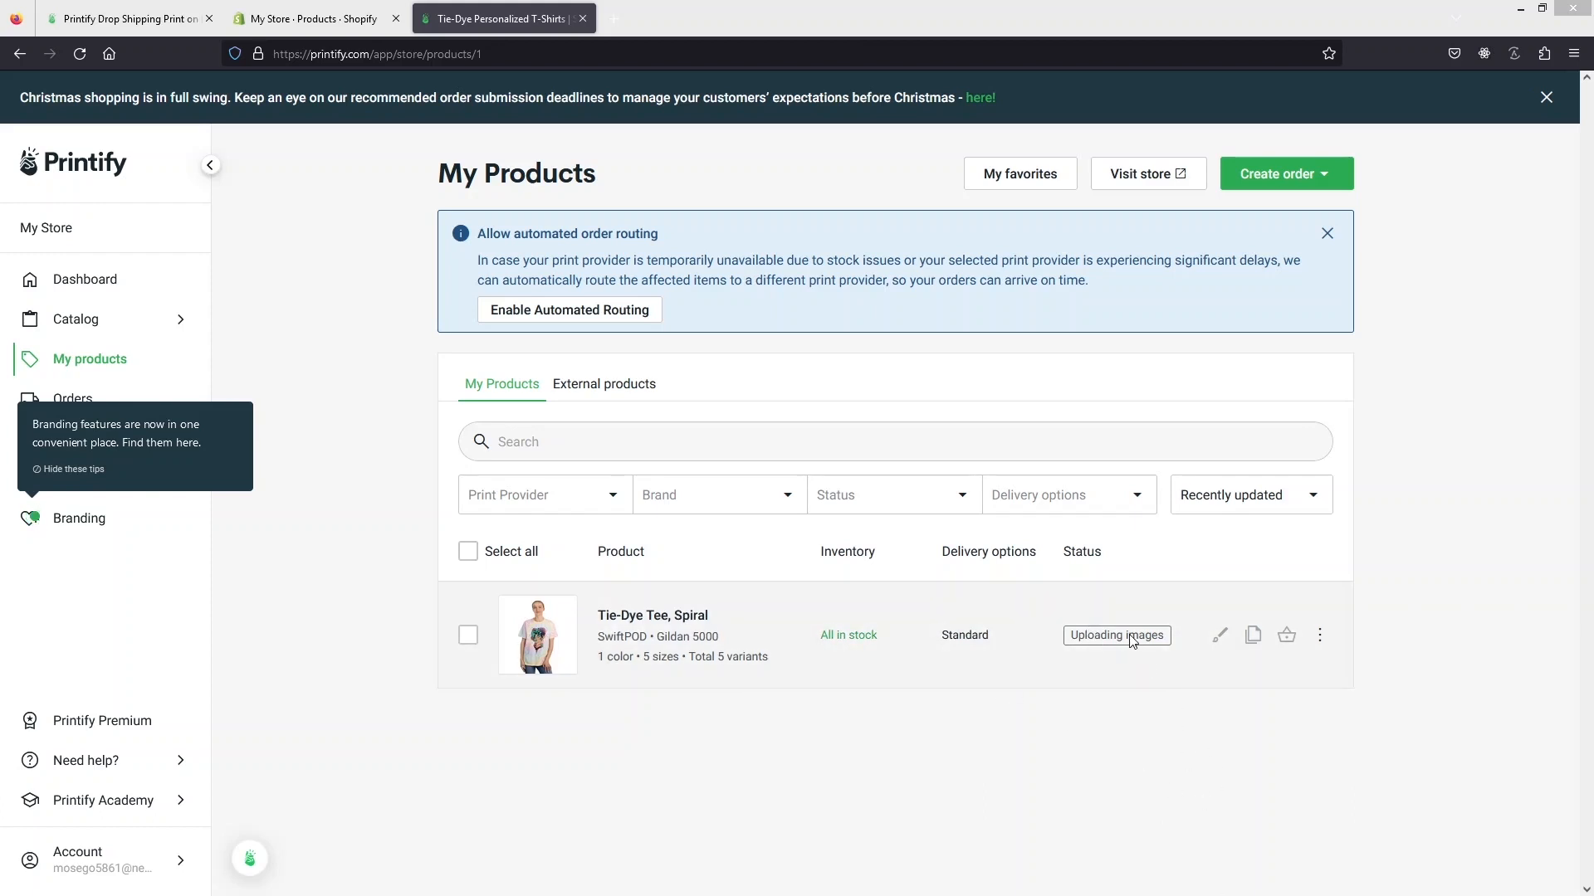
# - Check the Shopify product list for the published Tie-Dye Tee, Spiral and return to Printify's My Products page
pyautogui.moveTo(1133, 641)
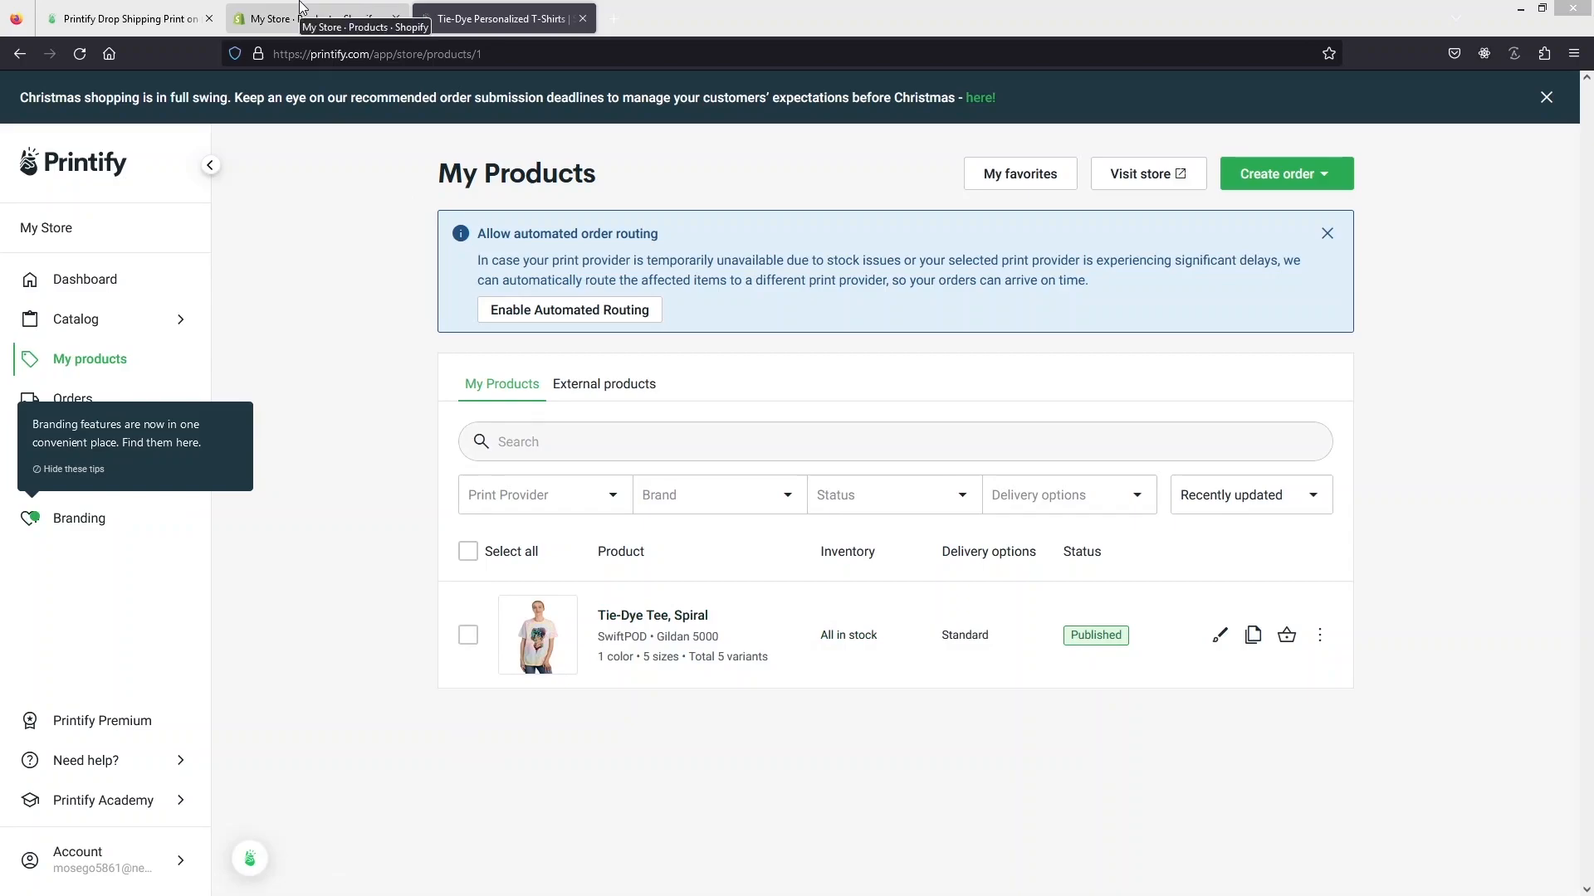
pyautogui.click(300, 10)
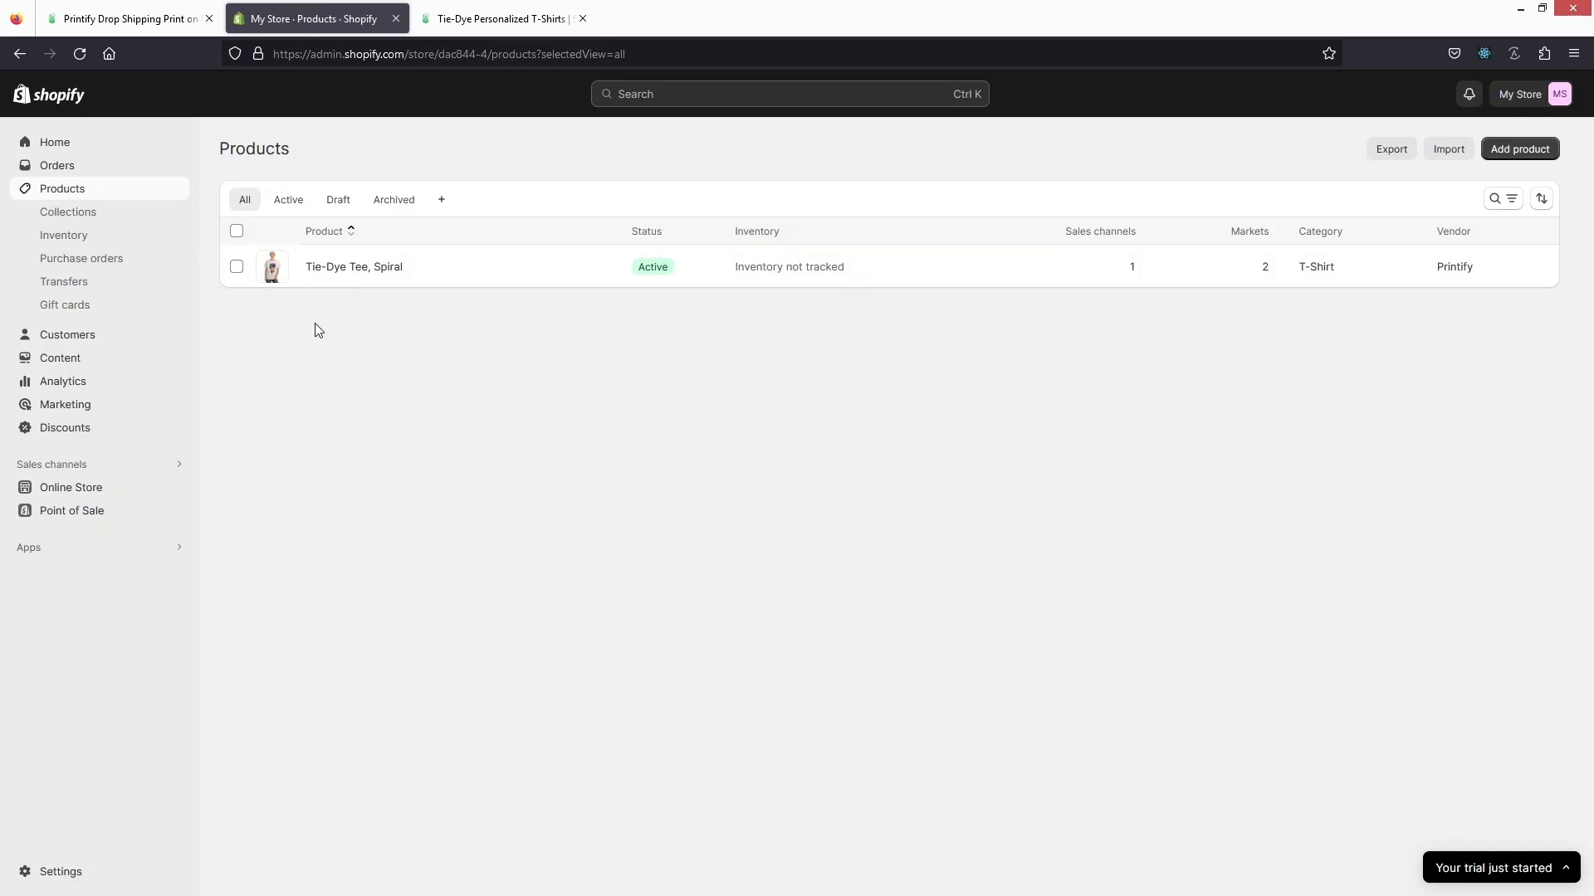
pyautogui.click(461, 7)
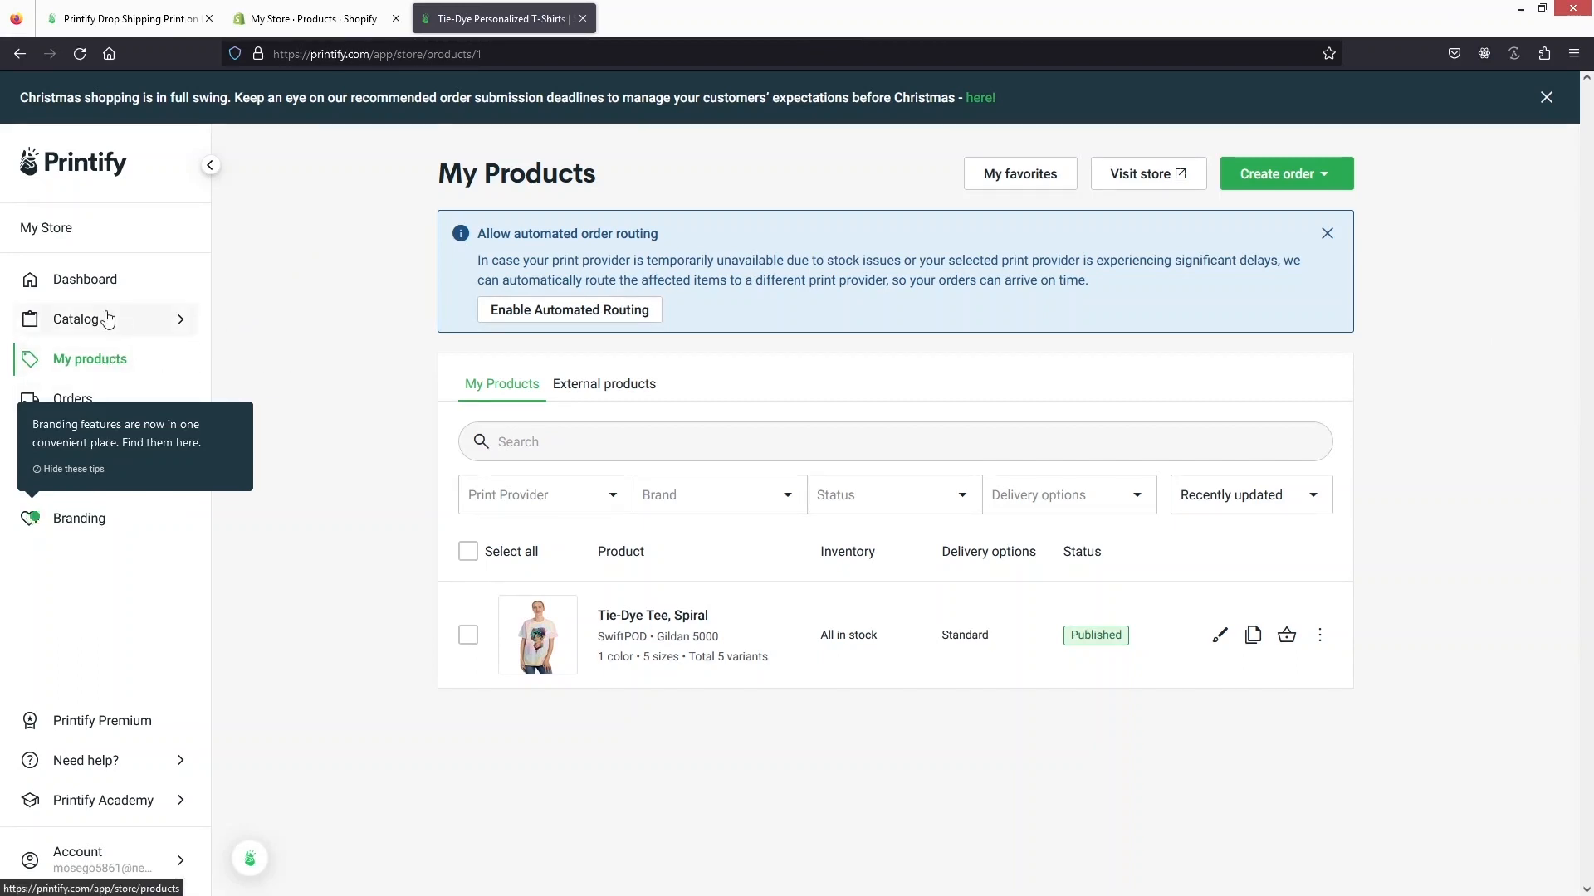
# - Browse the catalog categories and open the Hoodies category under Women's Clothing
pyautogui.click(174, 320)
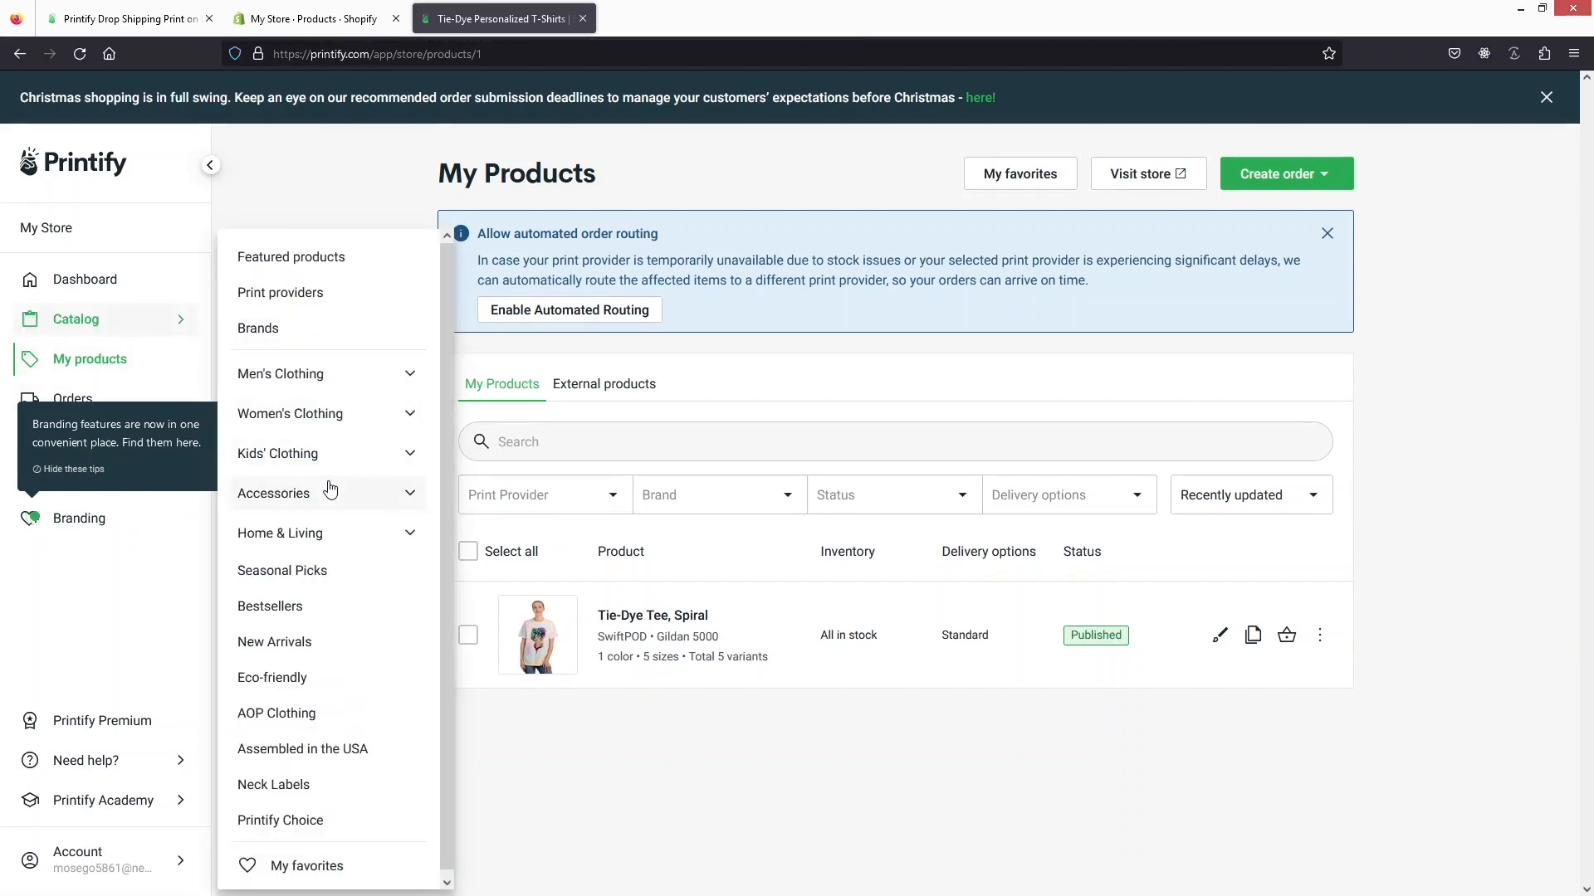
pyautogui.scroll(-1, 346, 544)
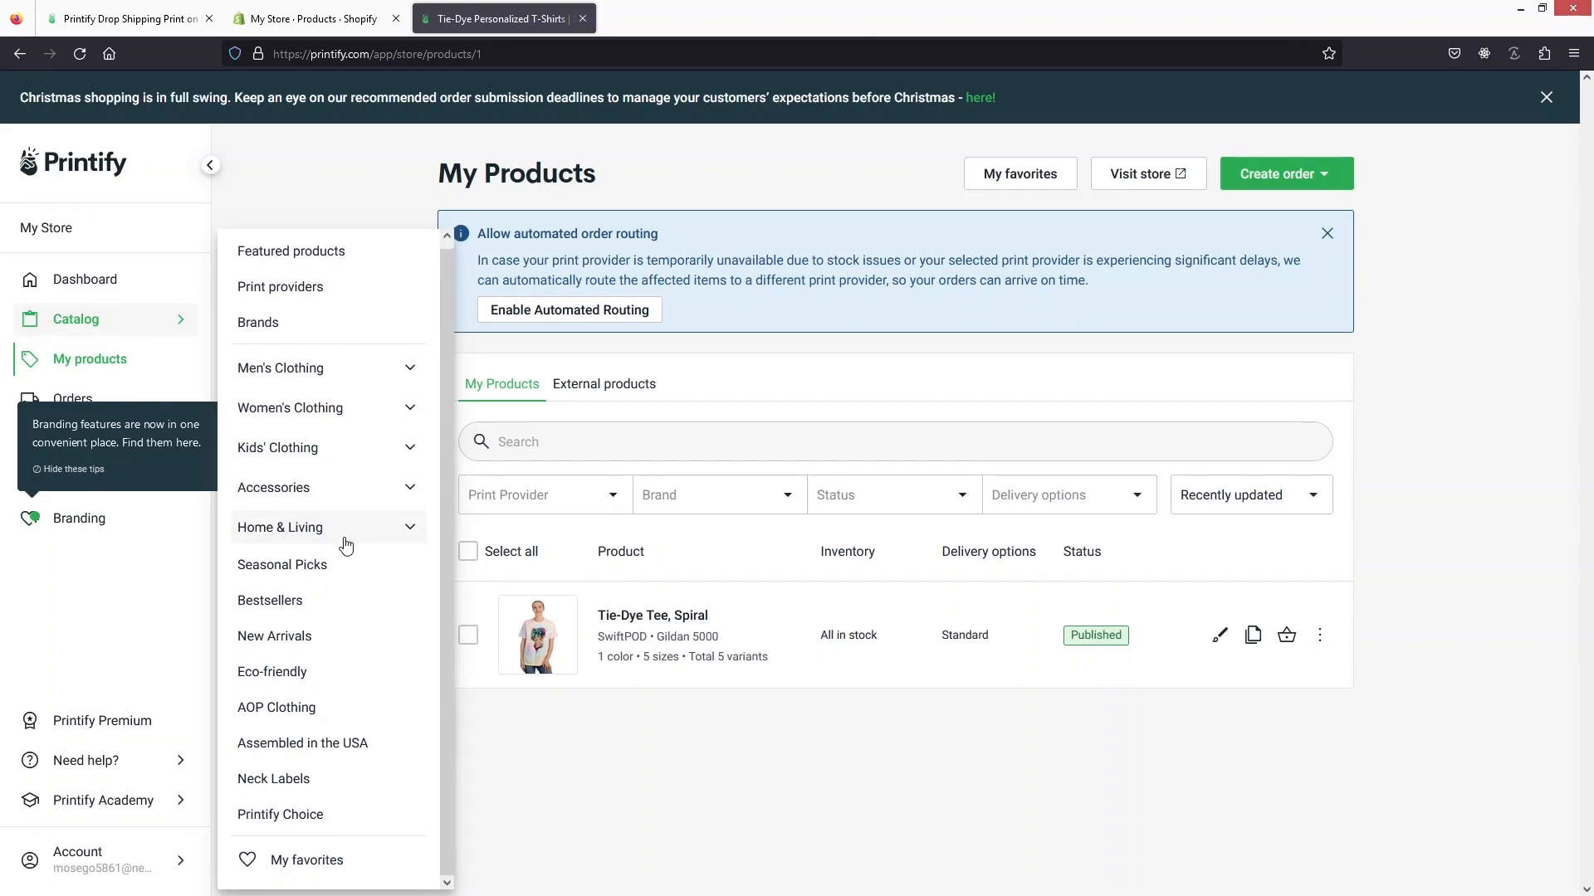
pyautogui.click(399, 412)
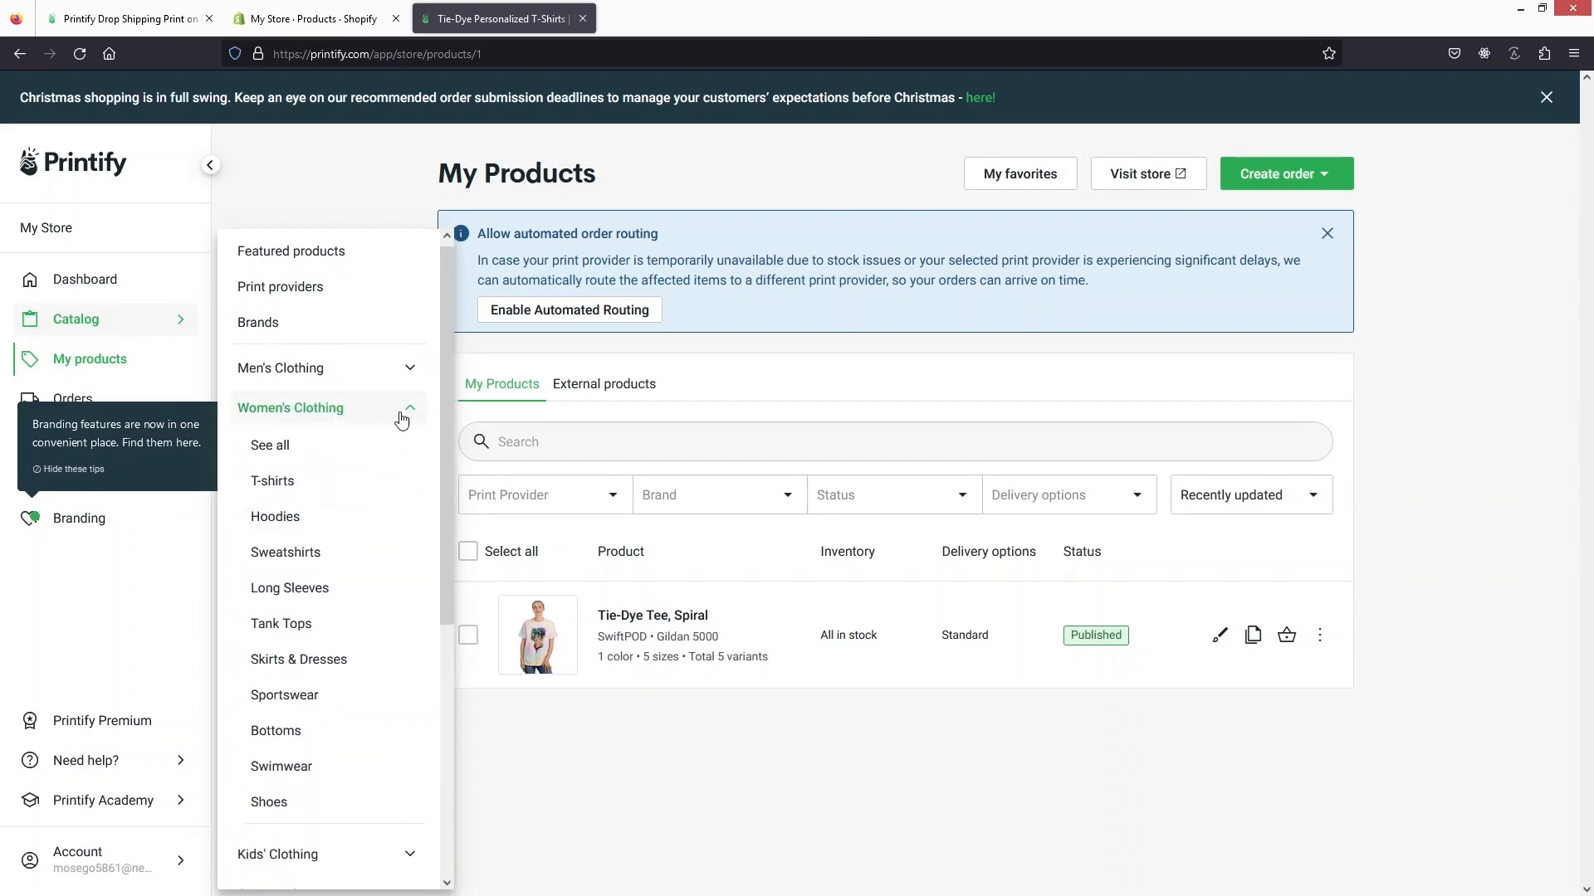
pyautogui.scroll(-3, 407, 556)
pyautogui.scroll(2, 359, 506)
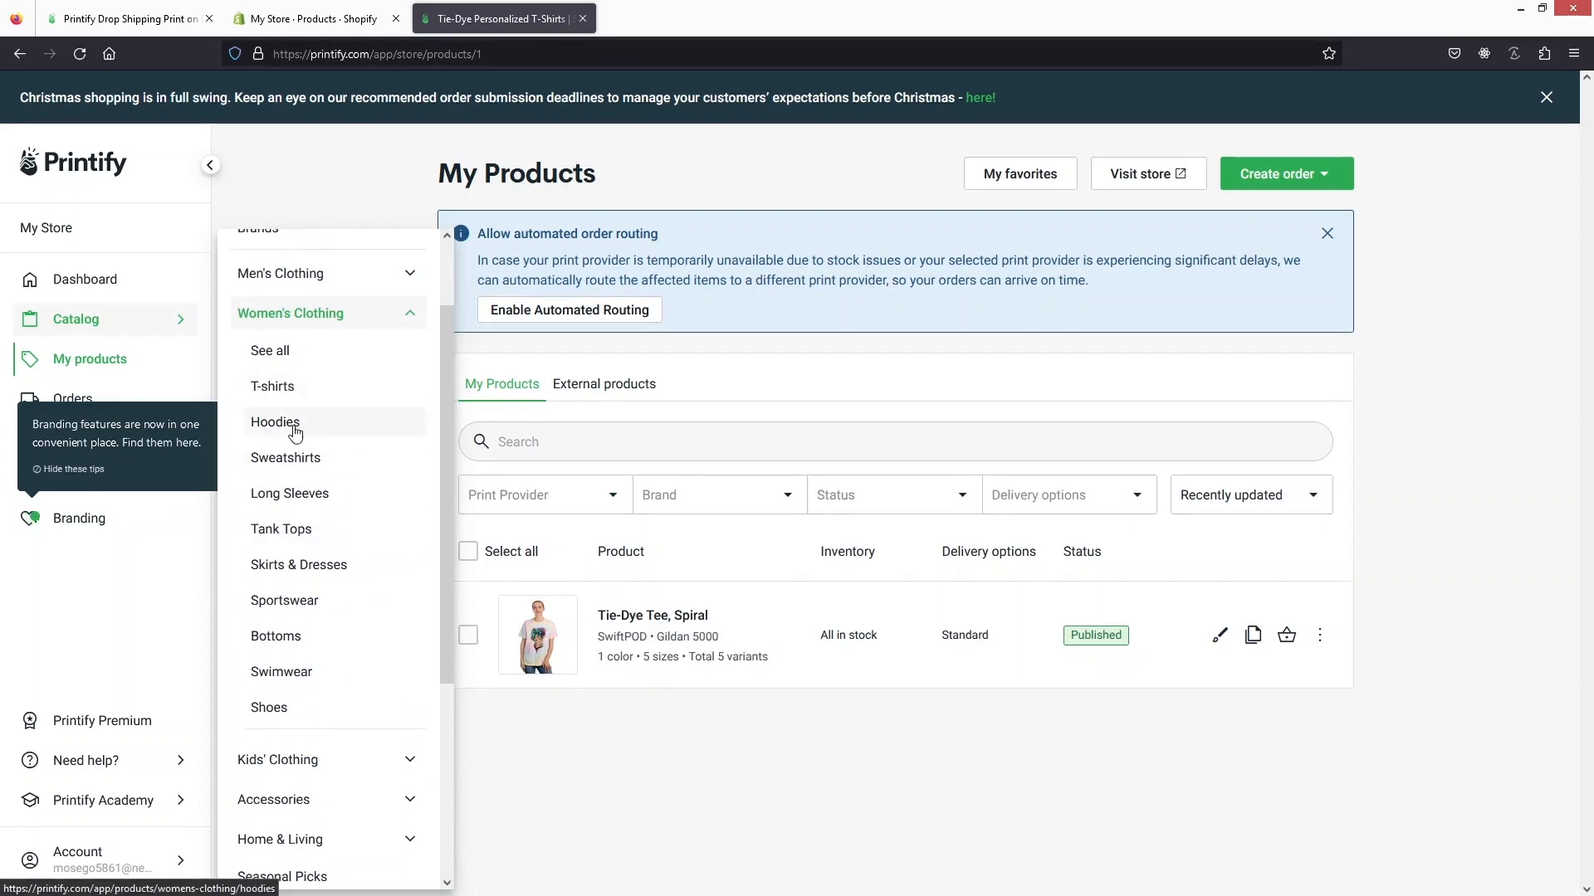
pyautogui.click(286, 425)
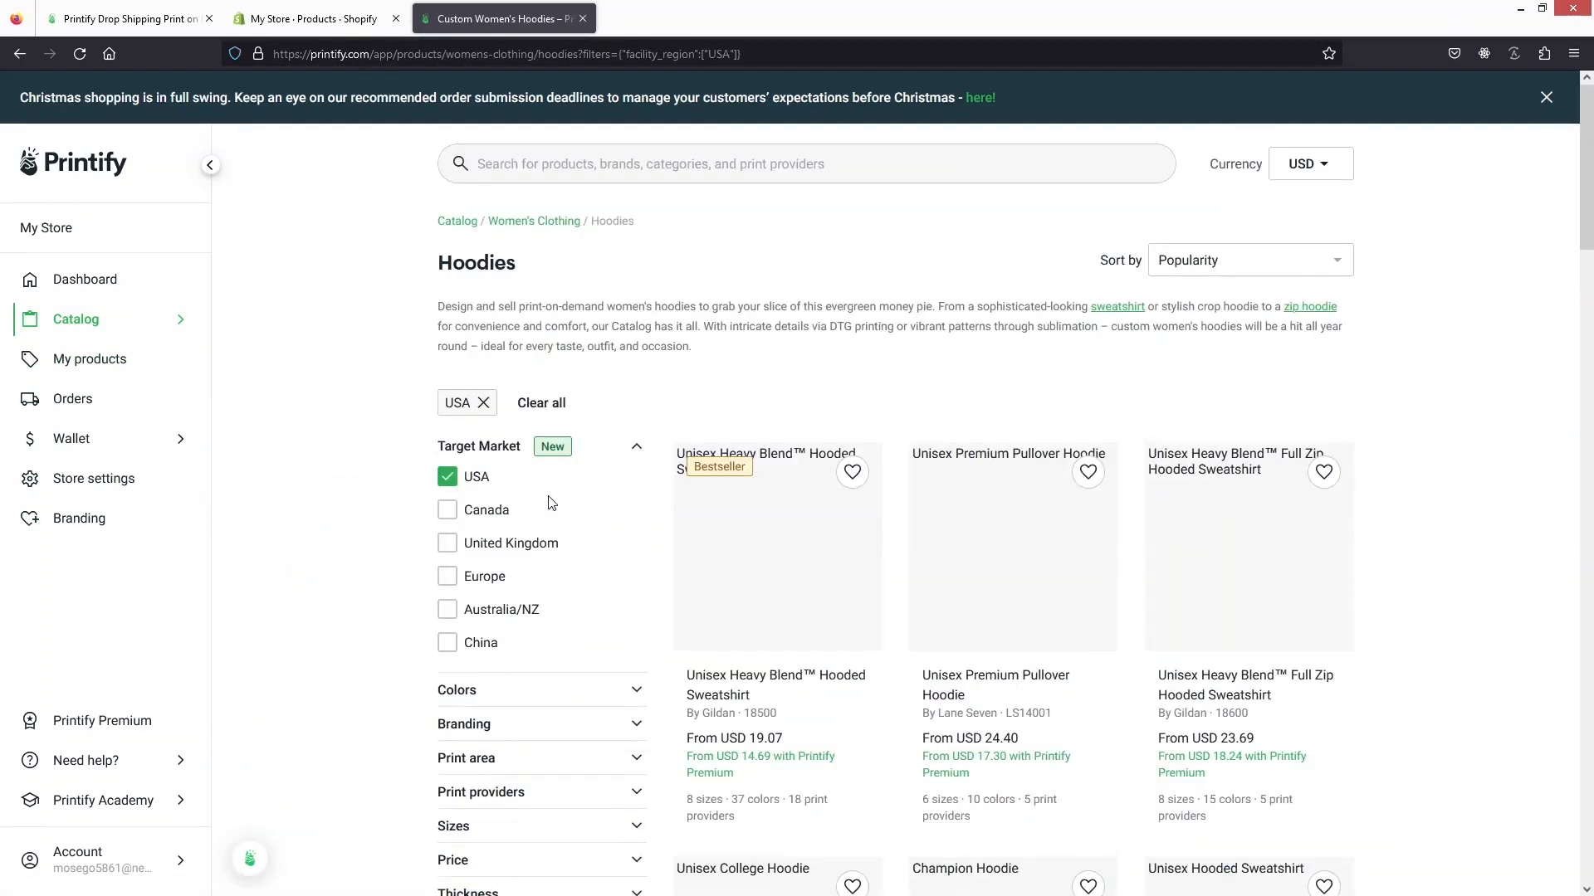
# - Choose the Women's Cinched Bottom Hoodie and start designing it with the provider FYBY
pyautogui.moveTo(1585, 203); pyautogui.dragTo(1583, 705)
pyautogui.click(821, 602)
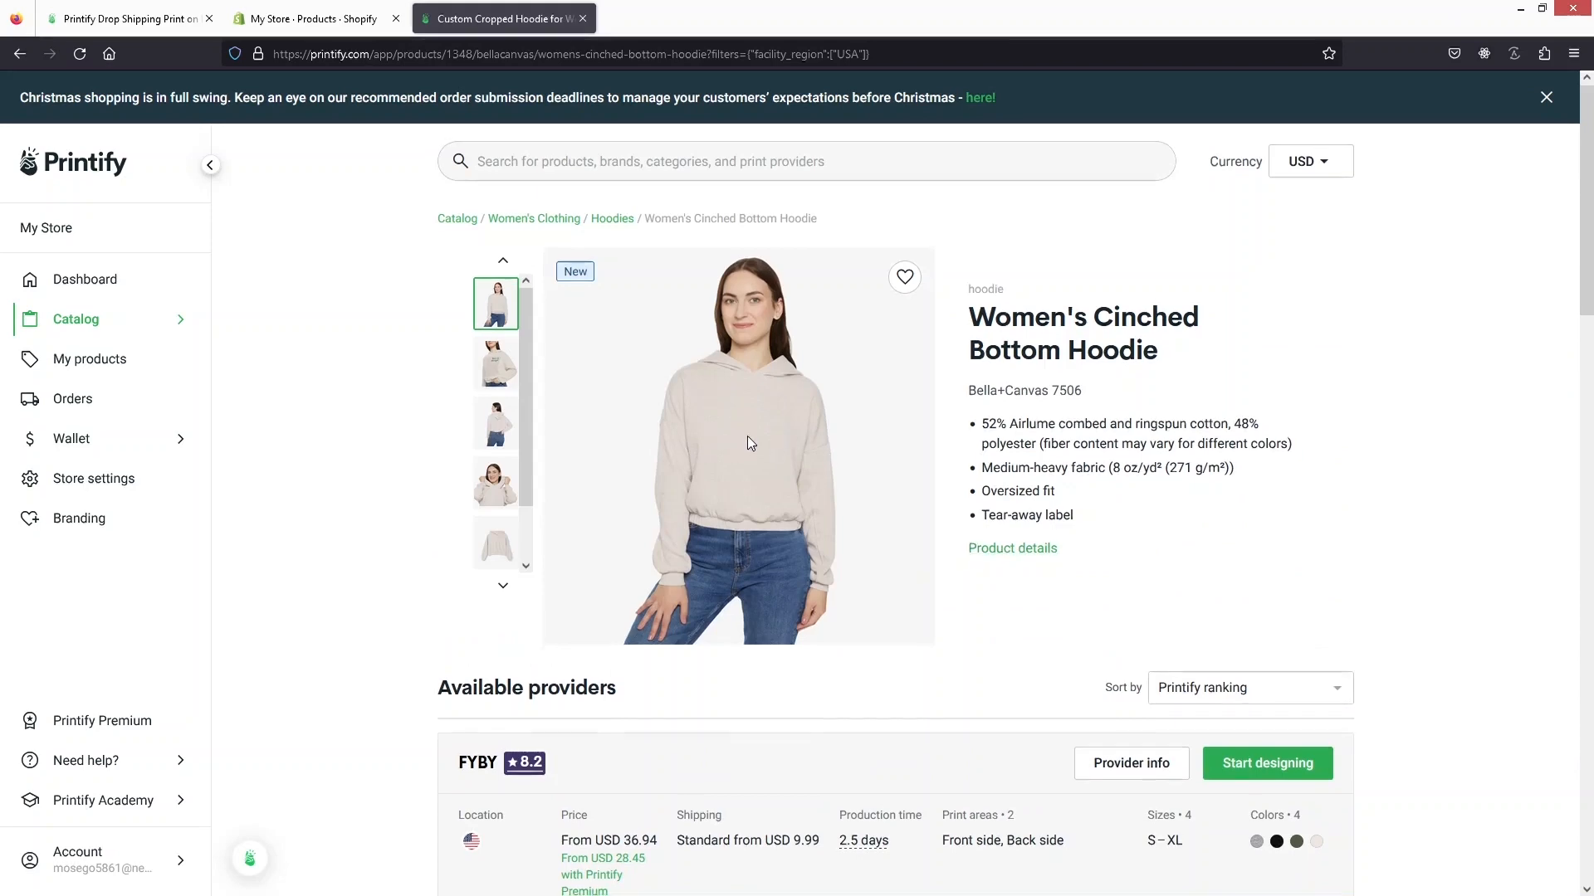
pyautogui.scroll(-3, 747, 436)
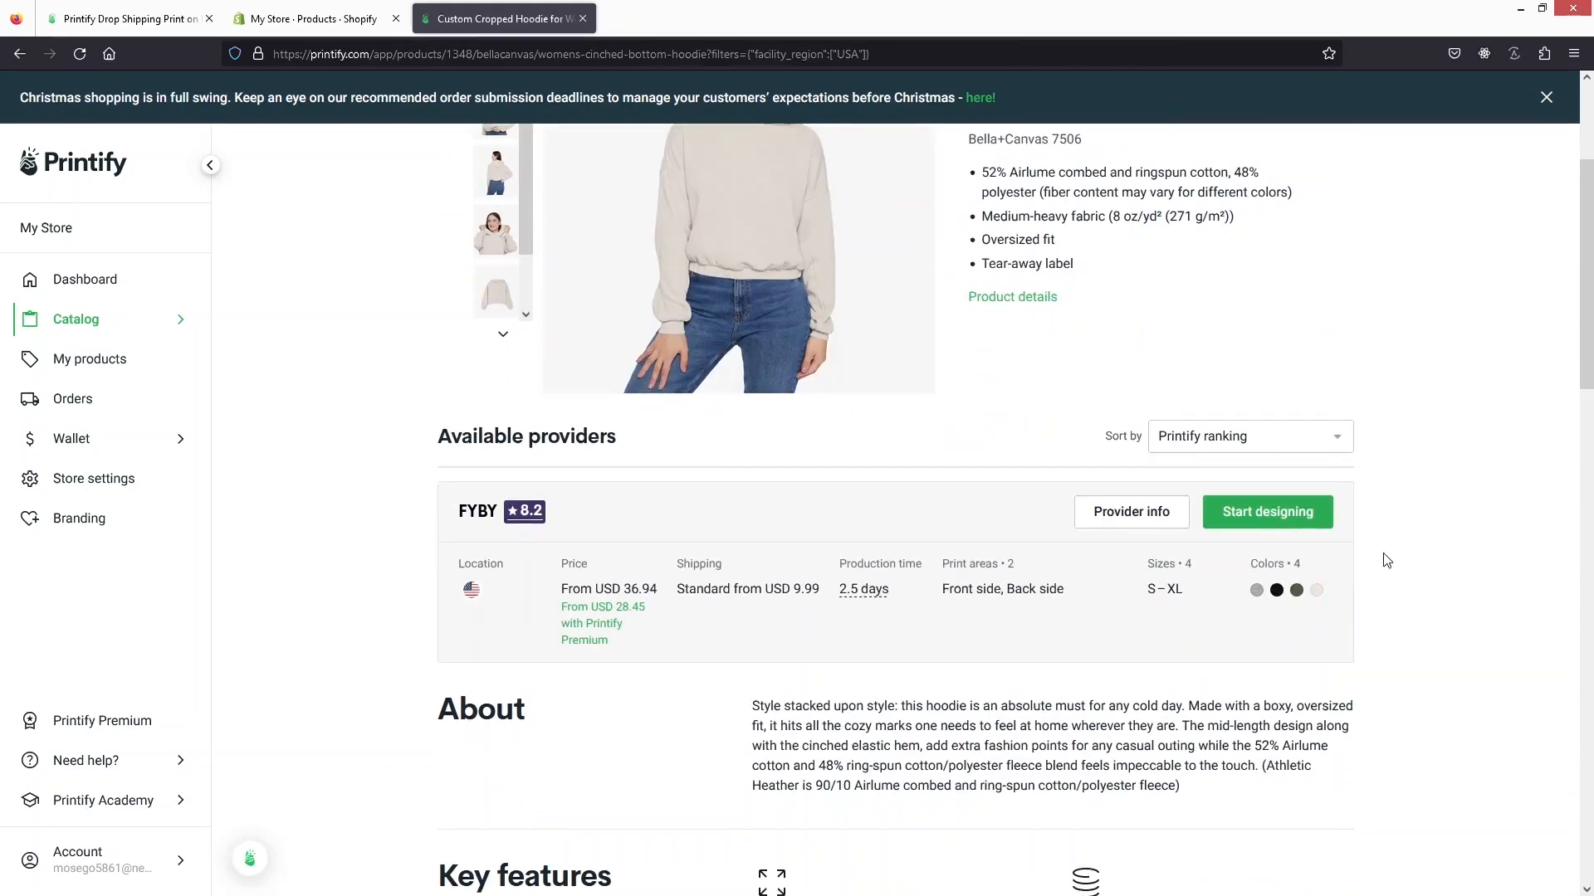
pyautogui.click(1229, 514)
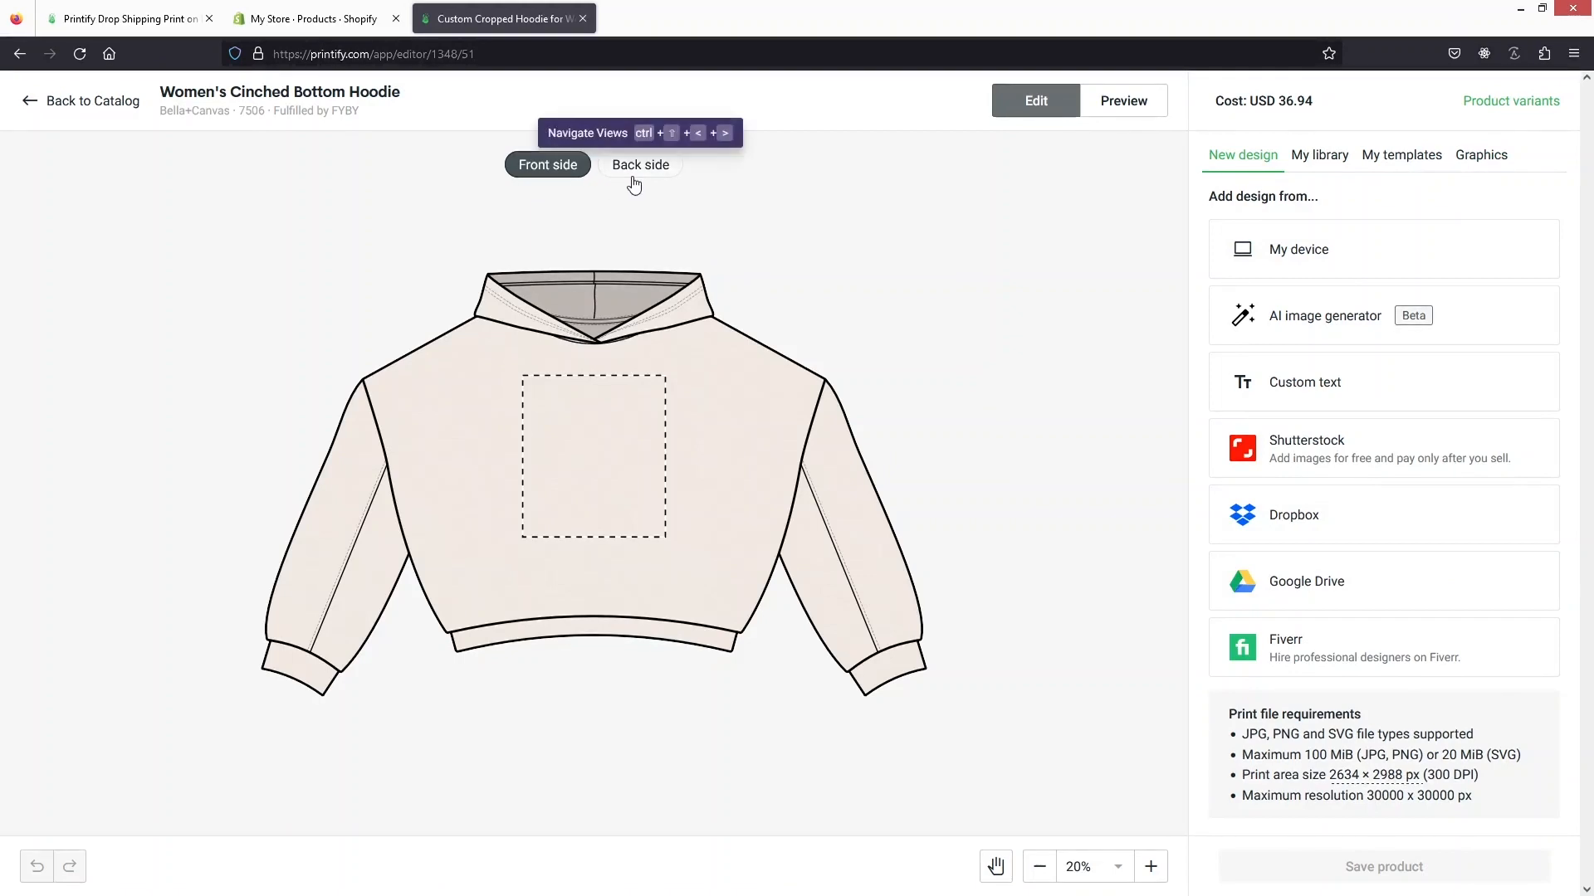
# - Add the blue reindeer graphic from the full Winter holidays collection to the hoodie's front side
pyautogui.click(1483, 158)
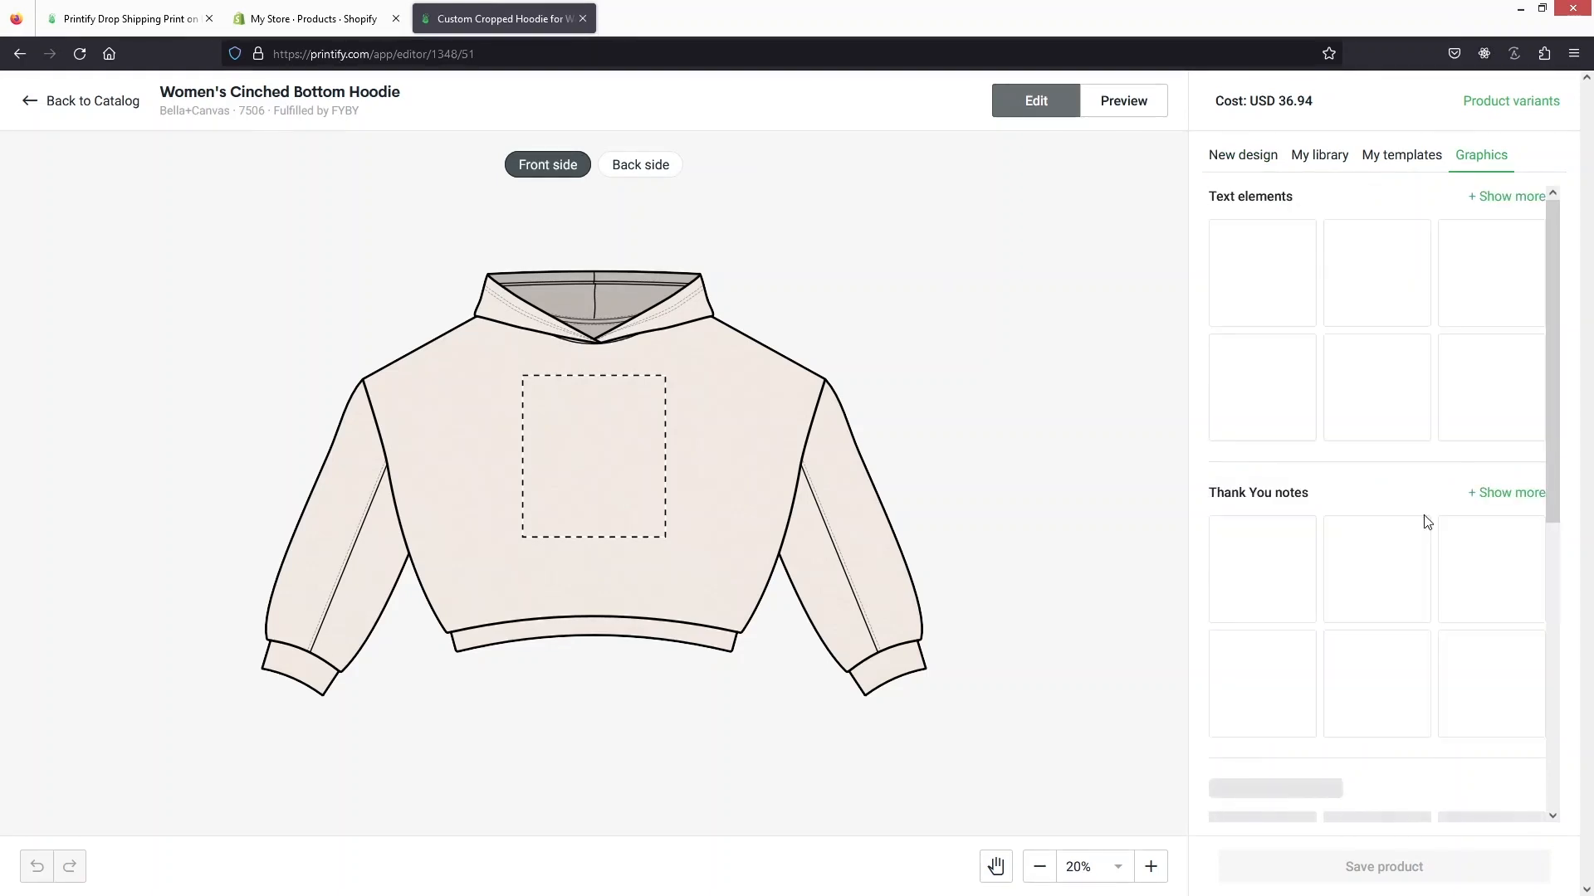
pyautogui.scroll(-5, 1421, 504)
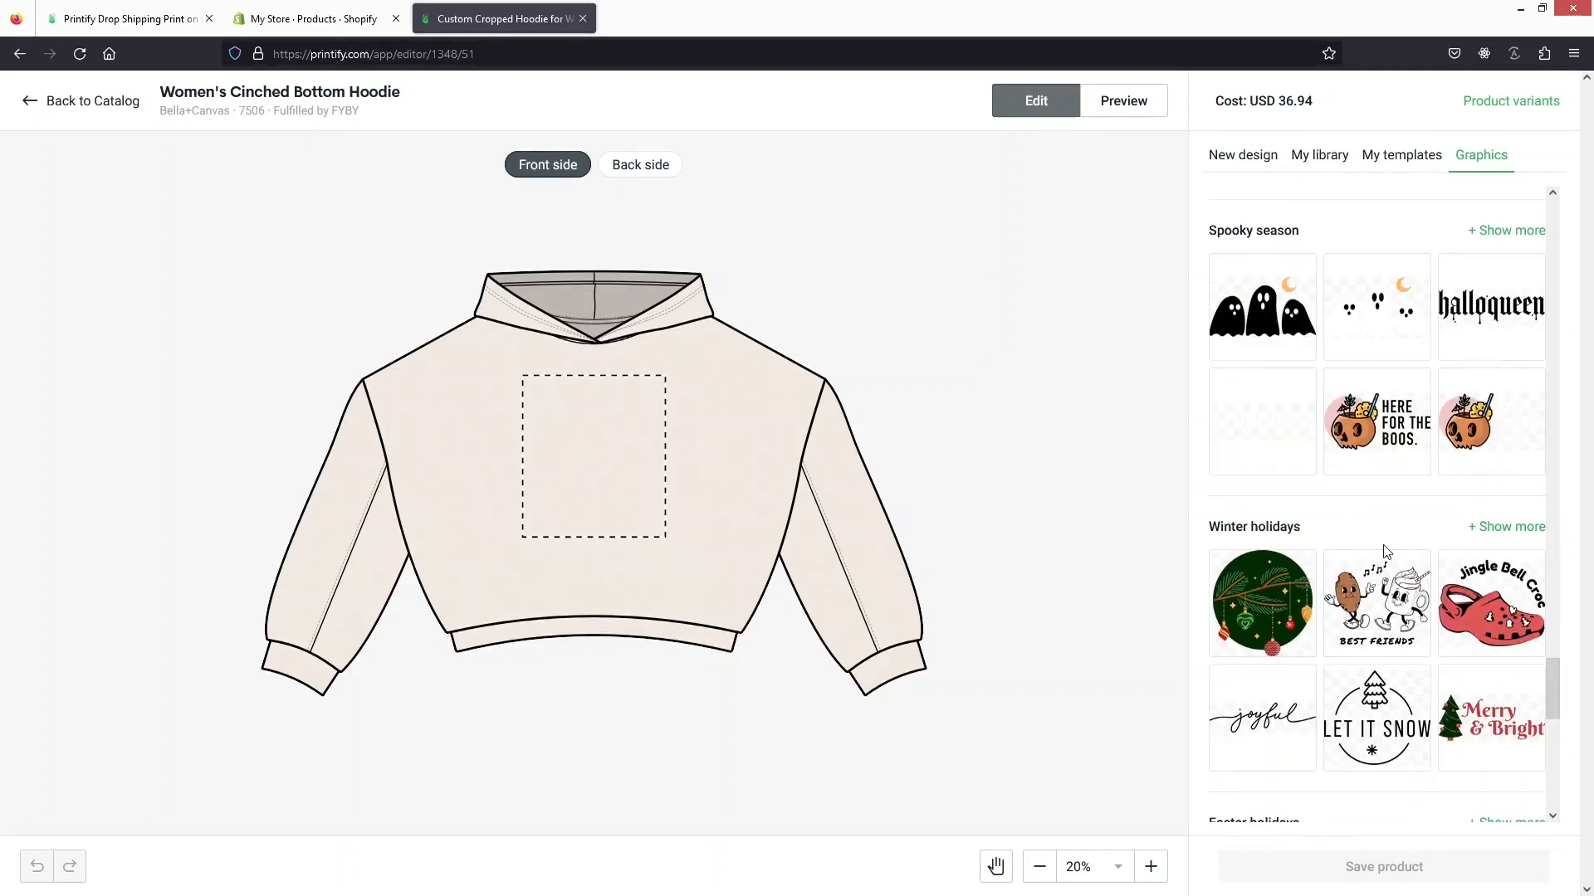
pyautogui.click(1506, 527)
pyautogui.scroll(-5, 1317, 677)
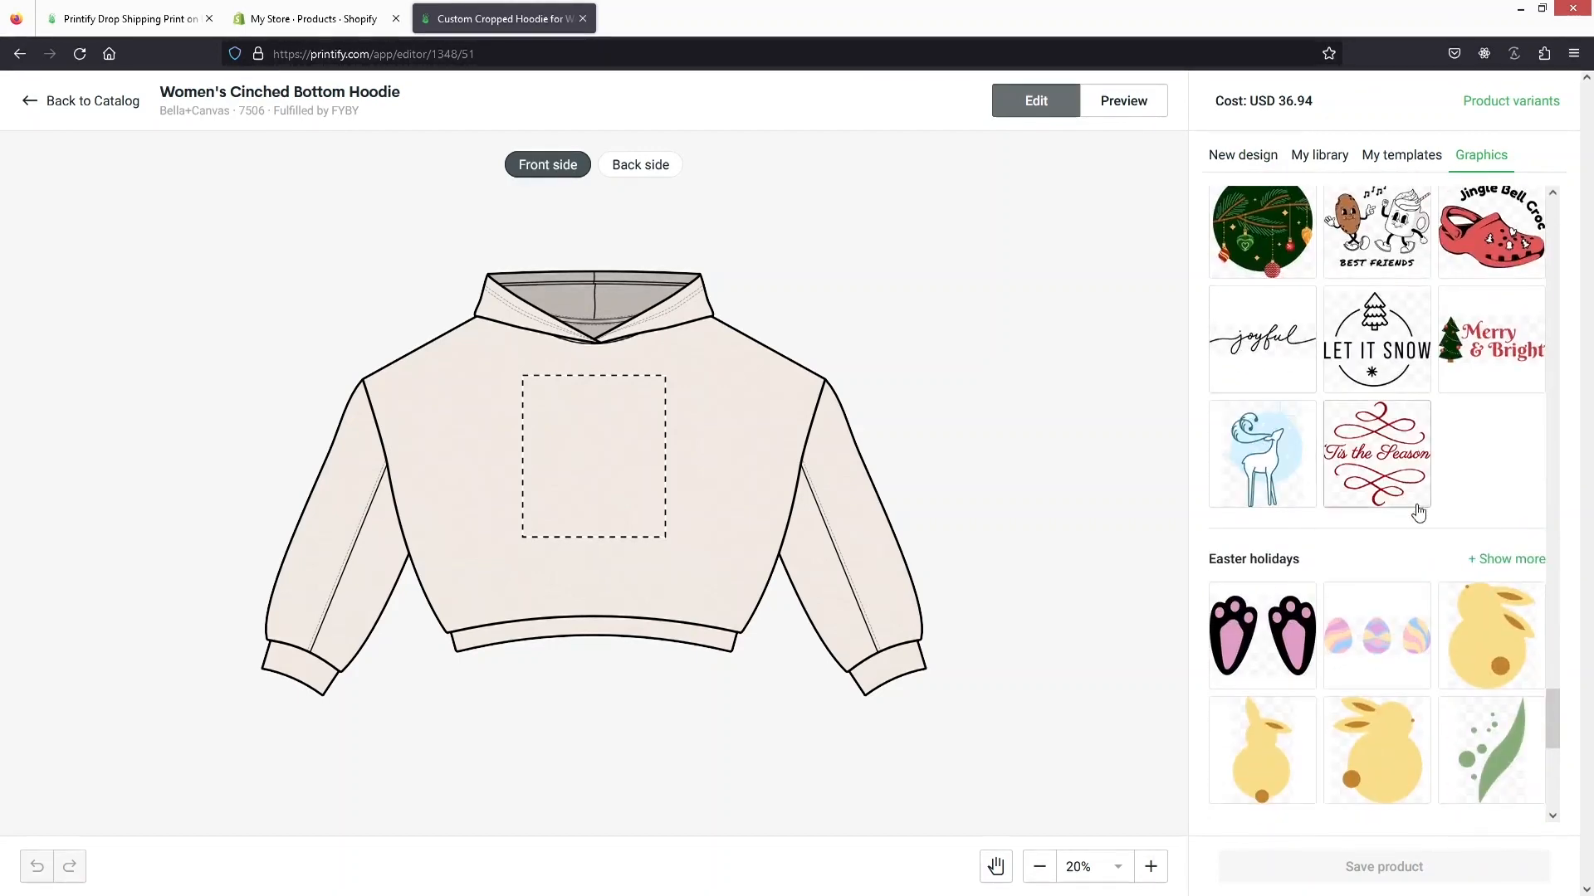
pyautogui.click(1256, 442)
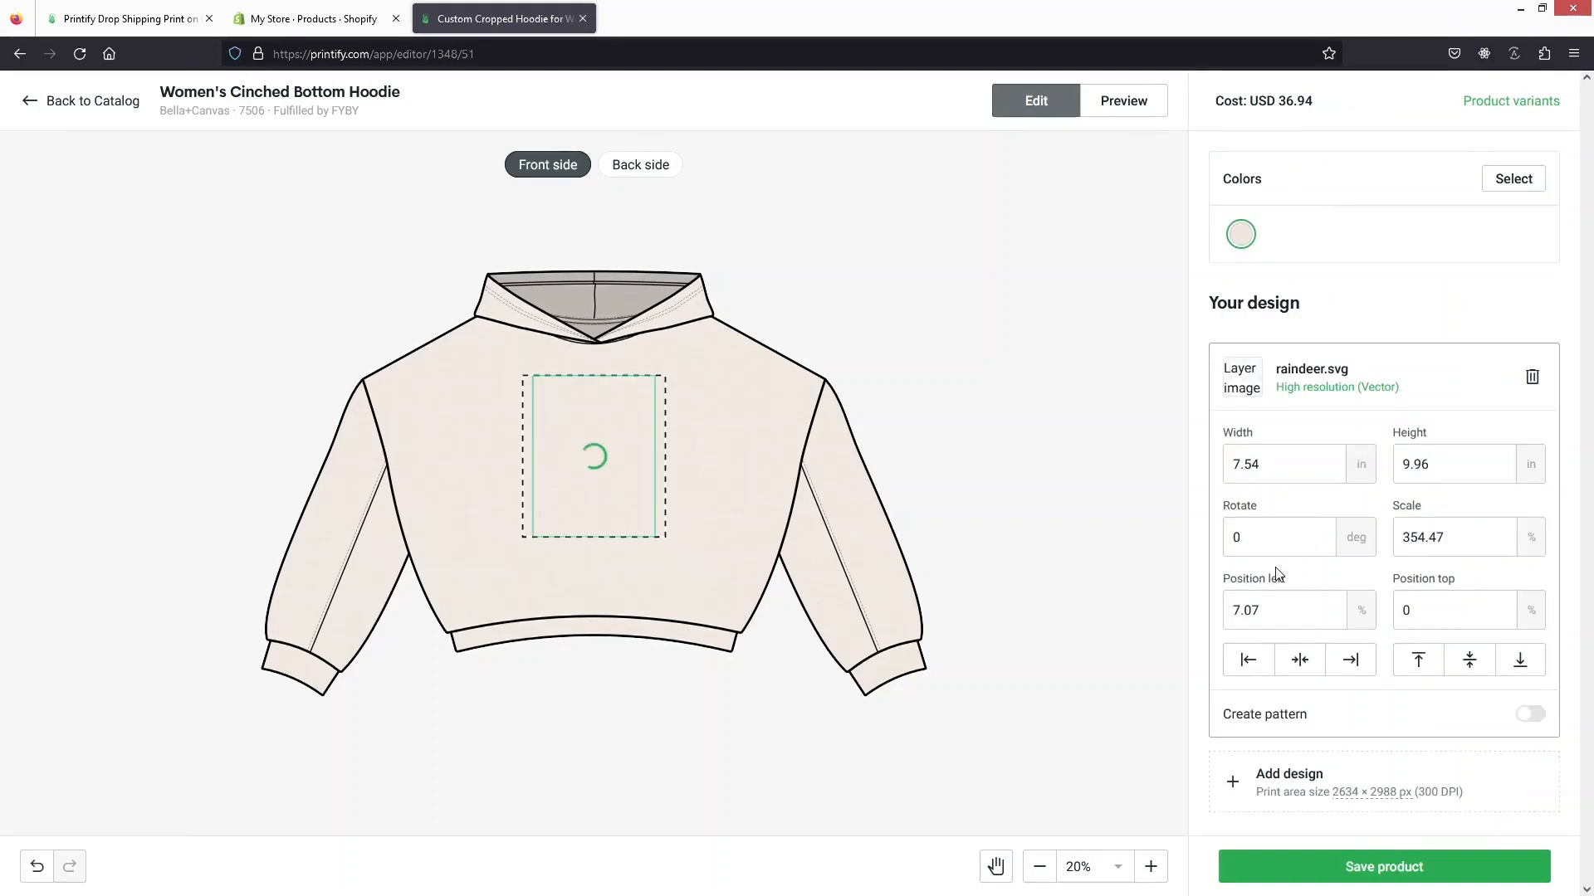
# - Upload icon.png from the computer's Desktop folder as the design for the hoodie's back side
pyautogui.click(636, 170)
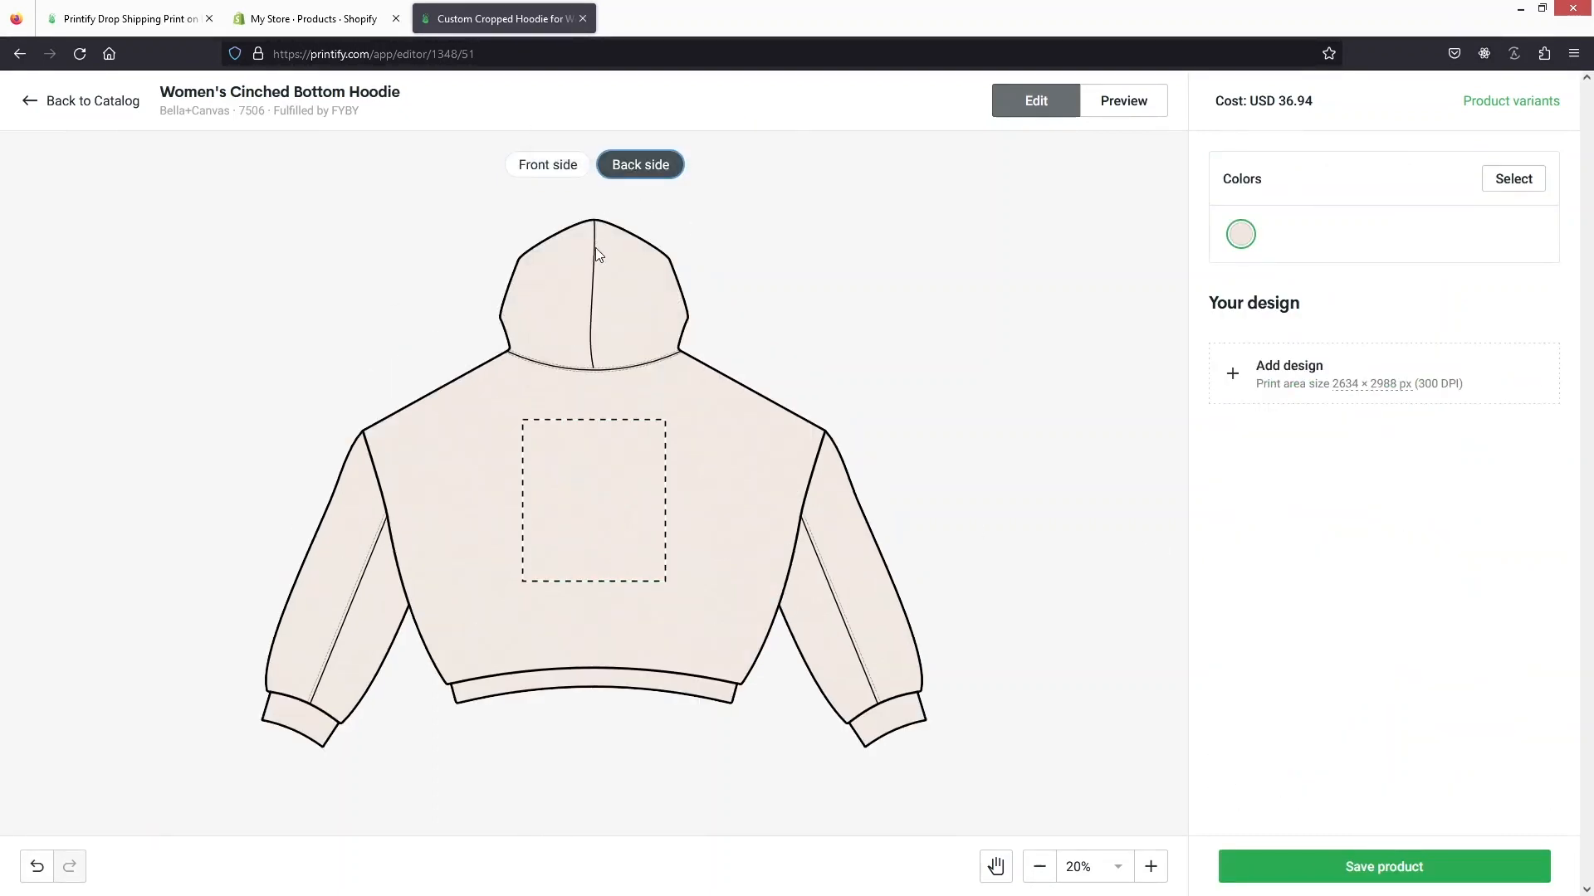
pyautogui.click(1281, 369)
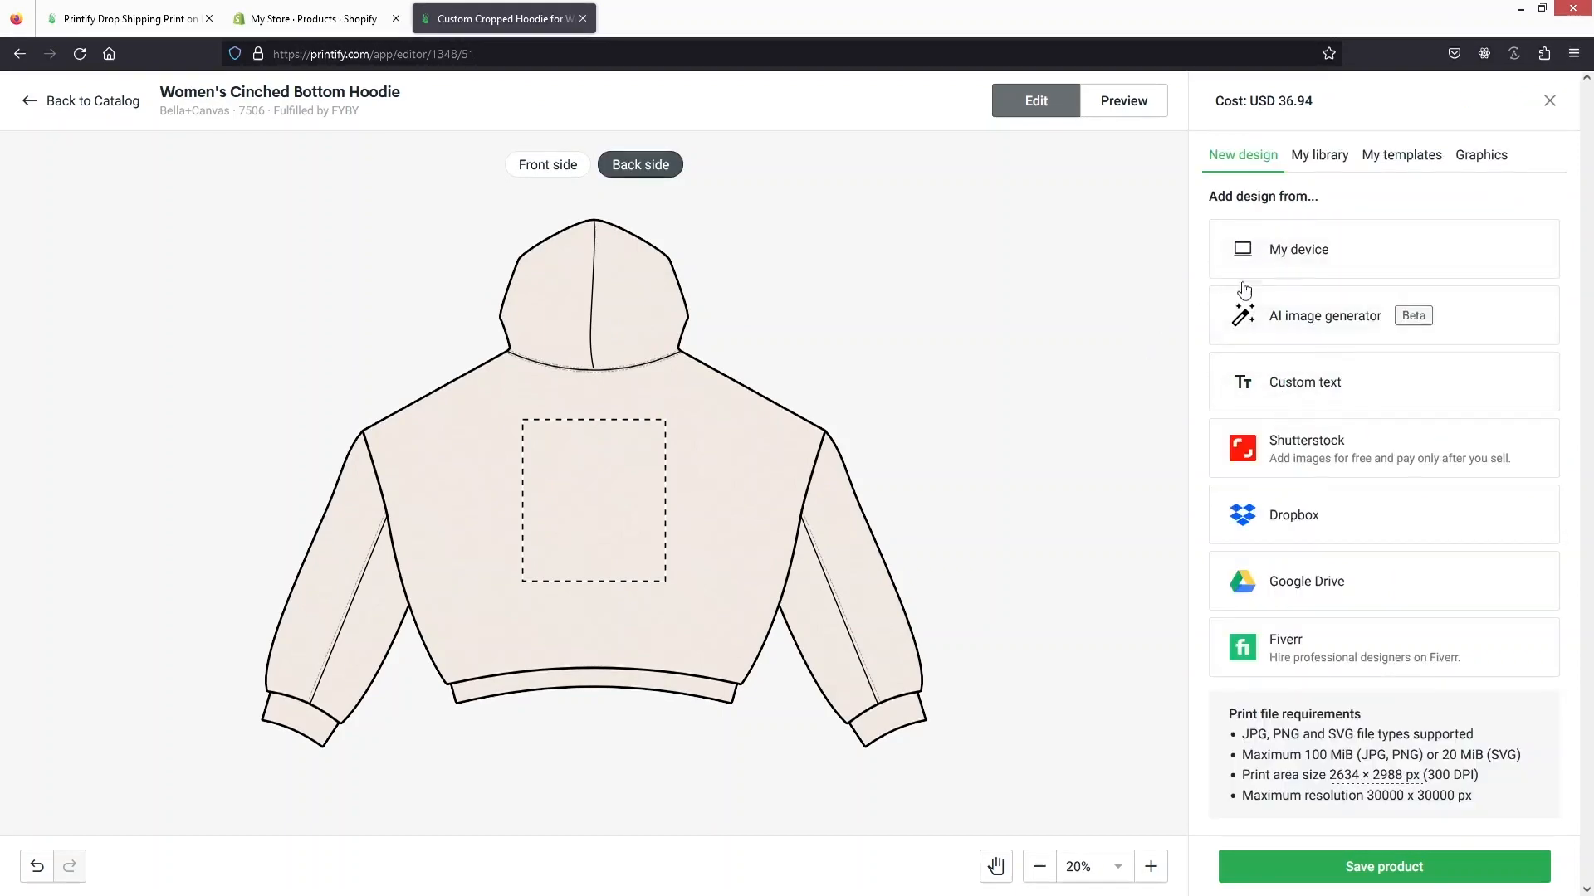
pyautogui.click(1288, 260)
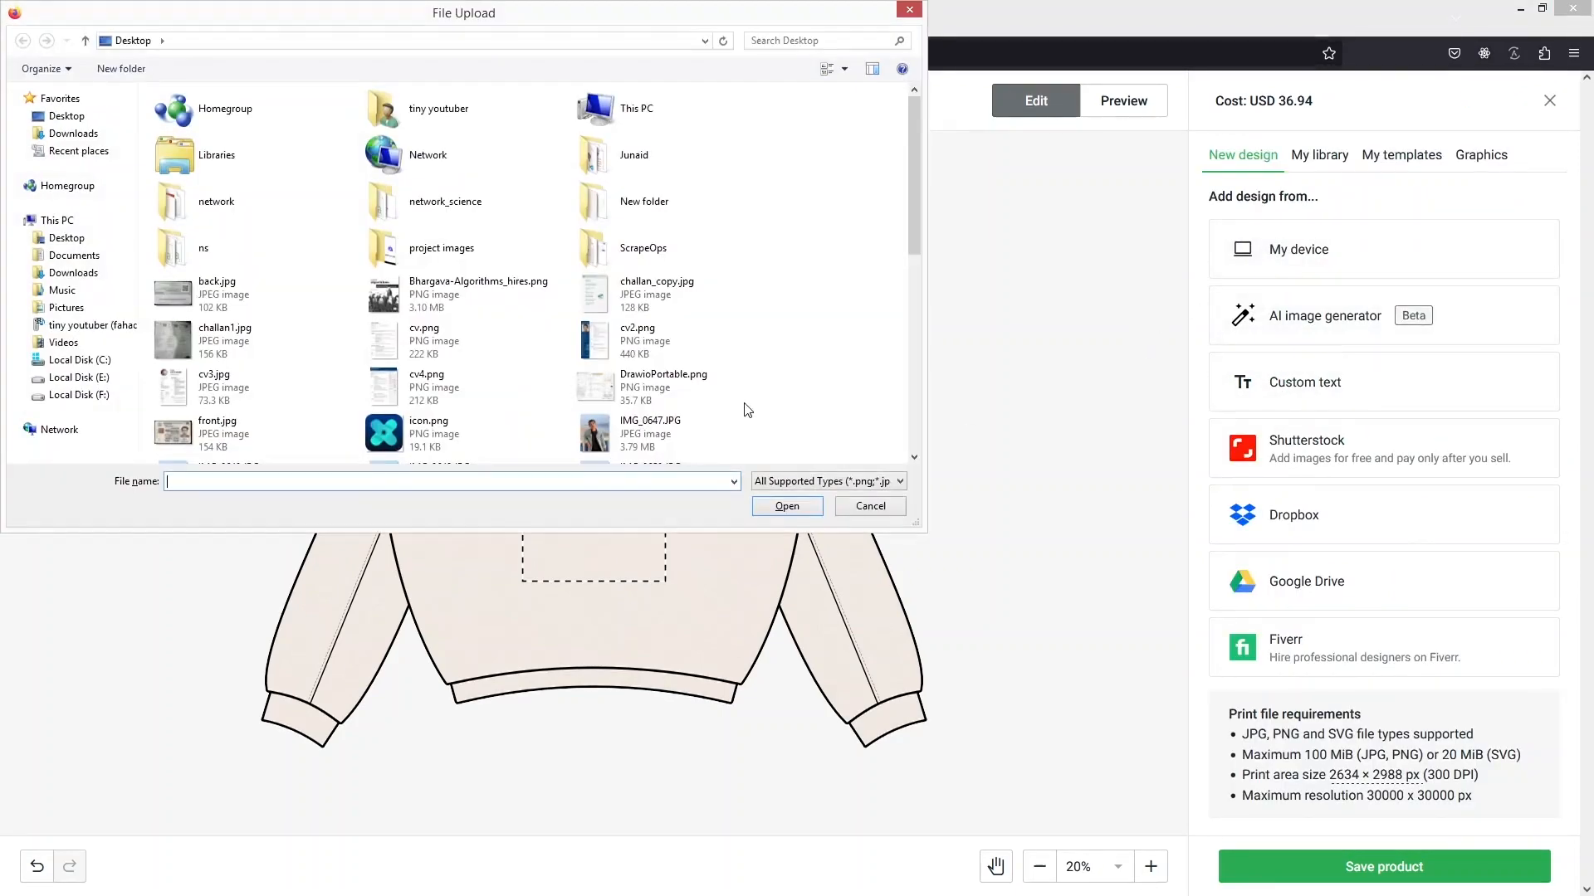
pyautogui.click(78, 272)
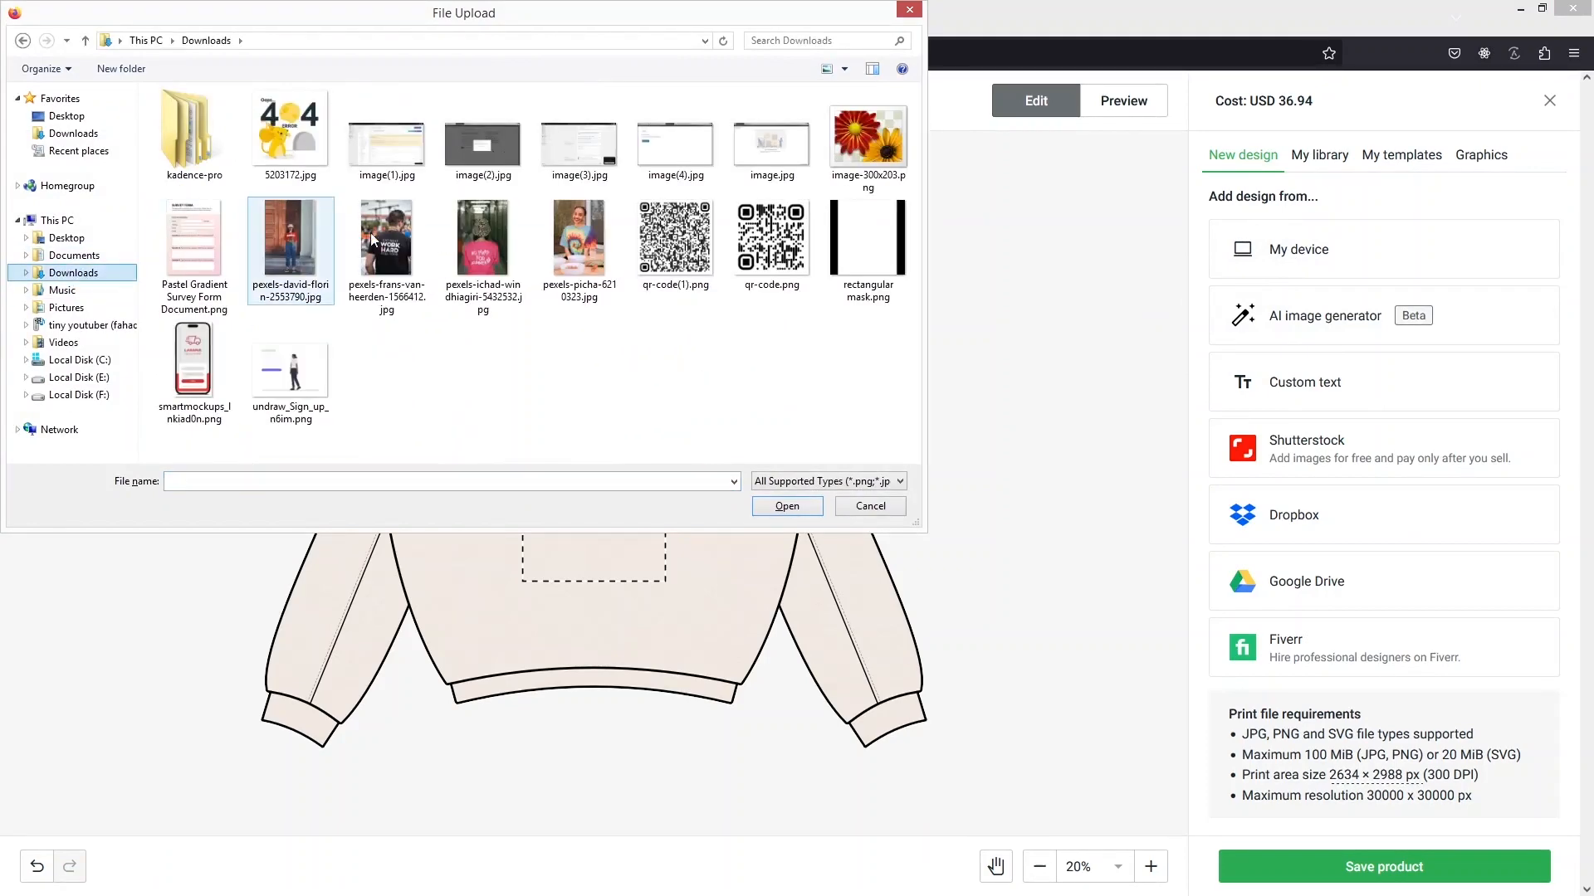
pyautogui.hotkey('alt', 'Left')
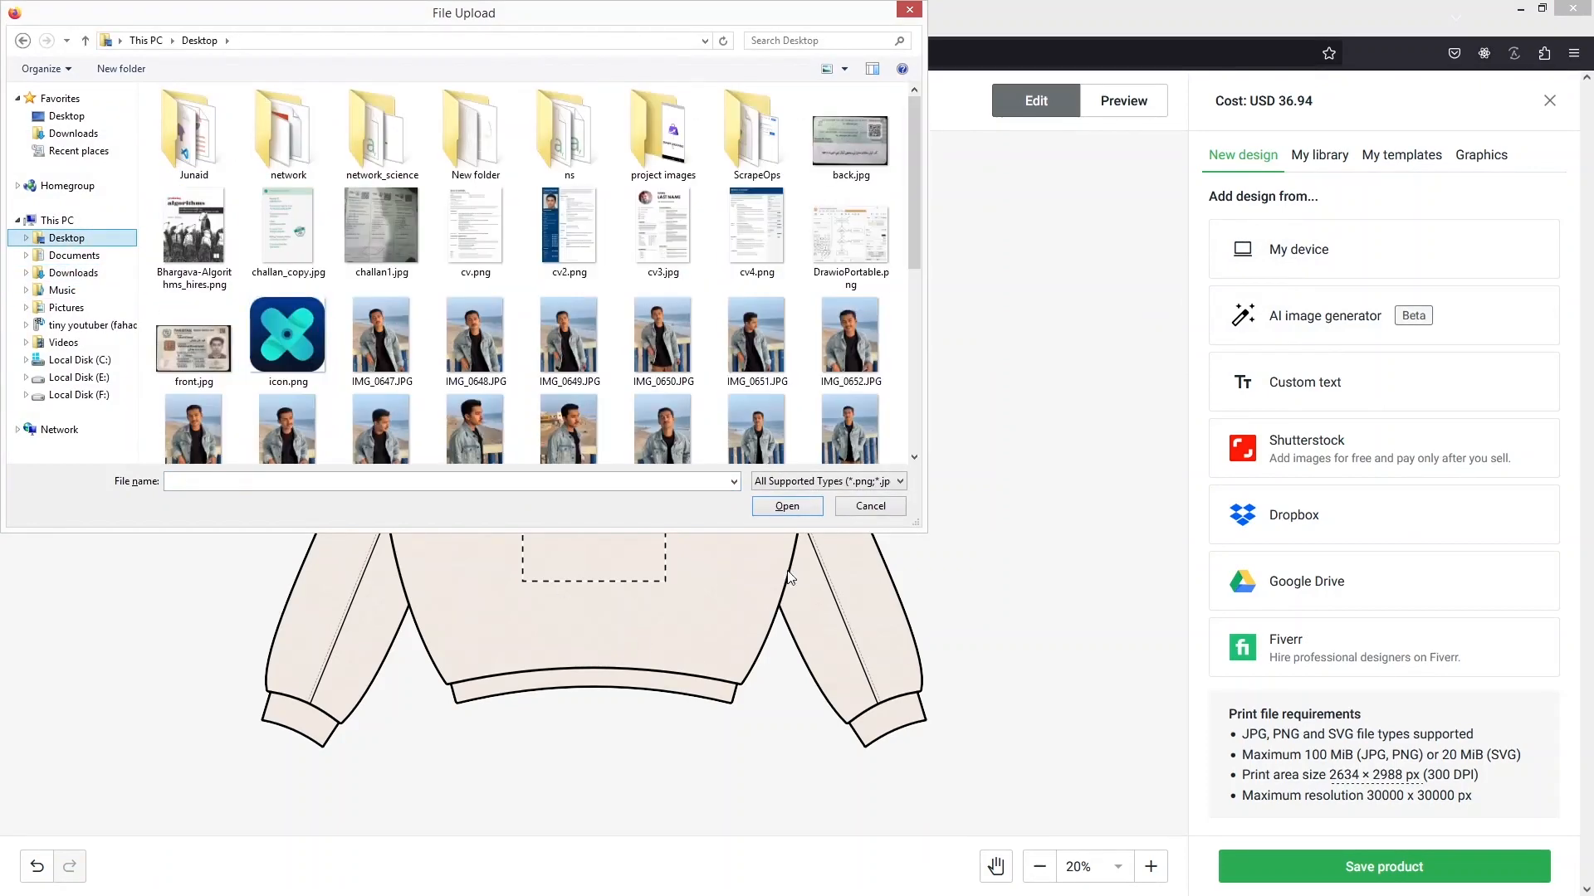
pyautogui.click(283, 351)
pyautogui.click(785, 506)
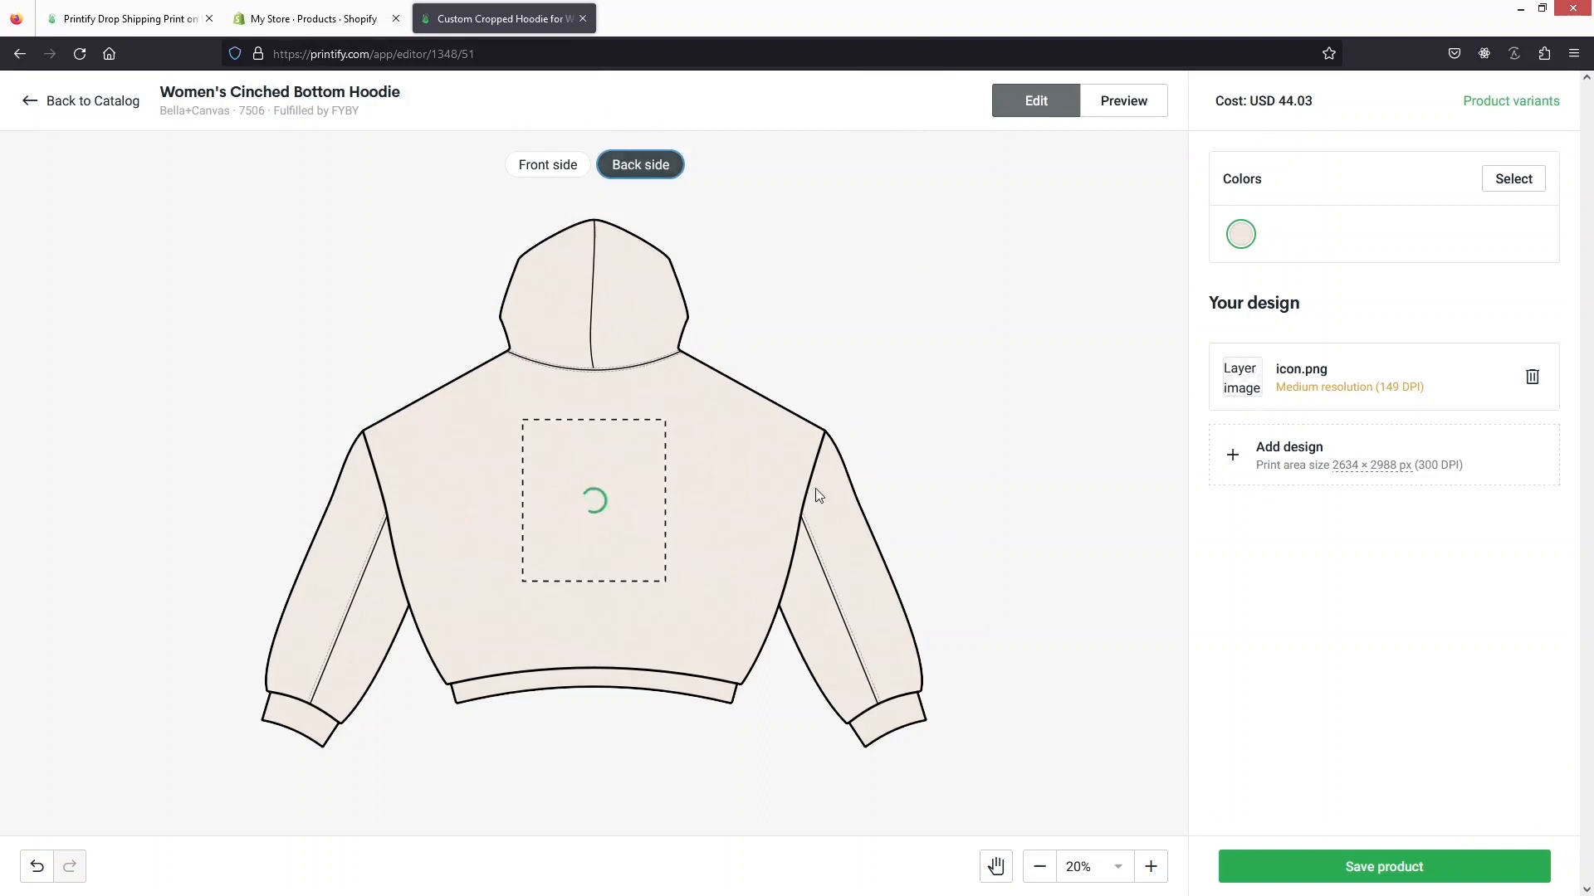
# - Save the hoodie product and choose the Person Front mockup as its title image
pyautogui.click(1362, 876)
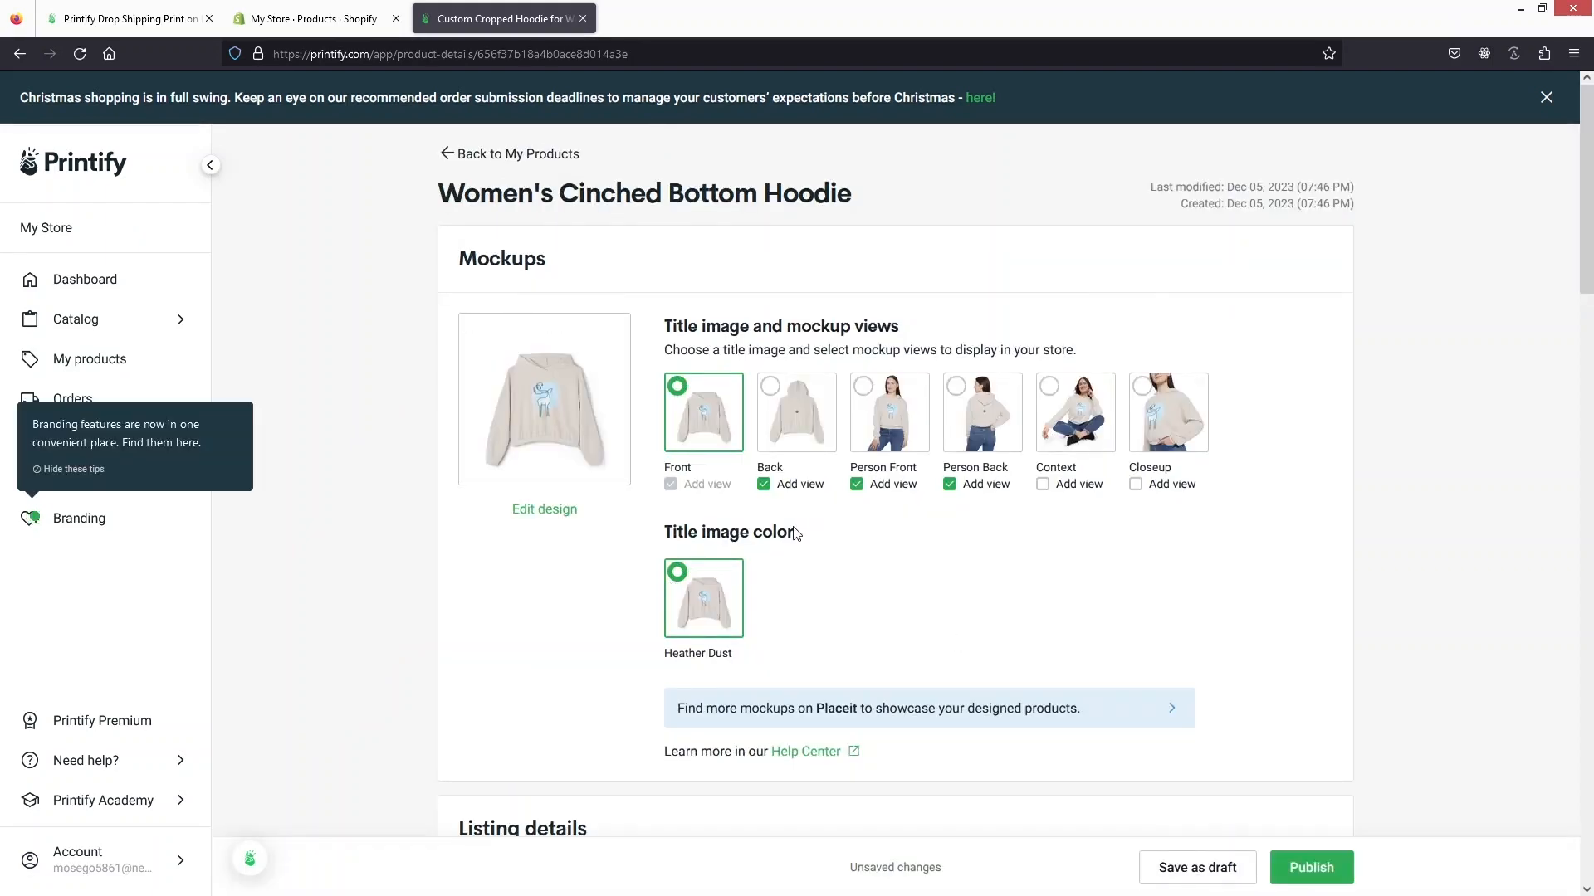
pyautogui.click(897, 428)
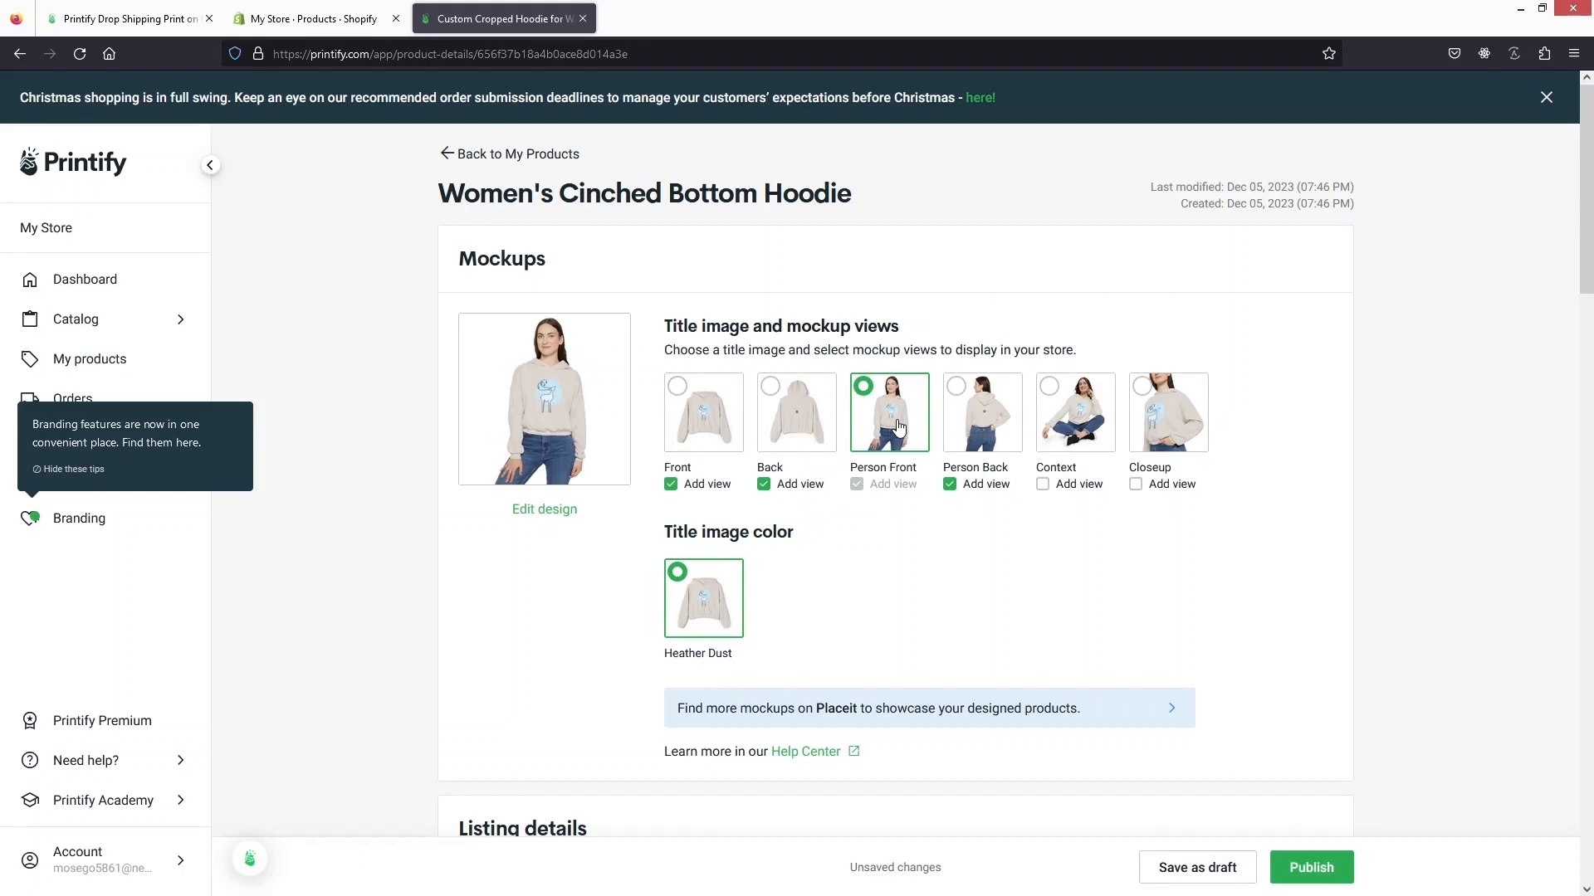
# - Set the Closeup mockup as the hoodie's title image after trying the Person Back mockup
pyautogui.click(982, 433)
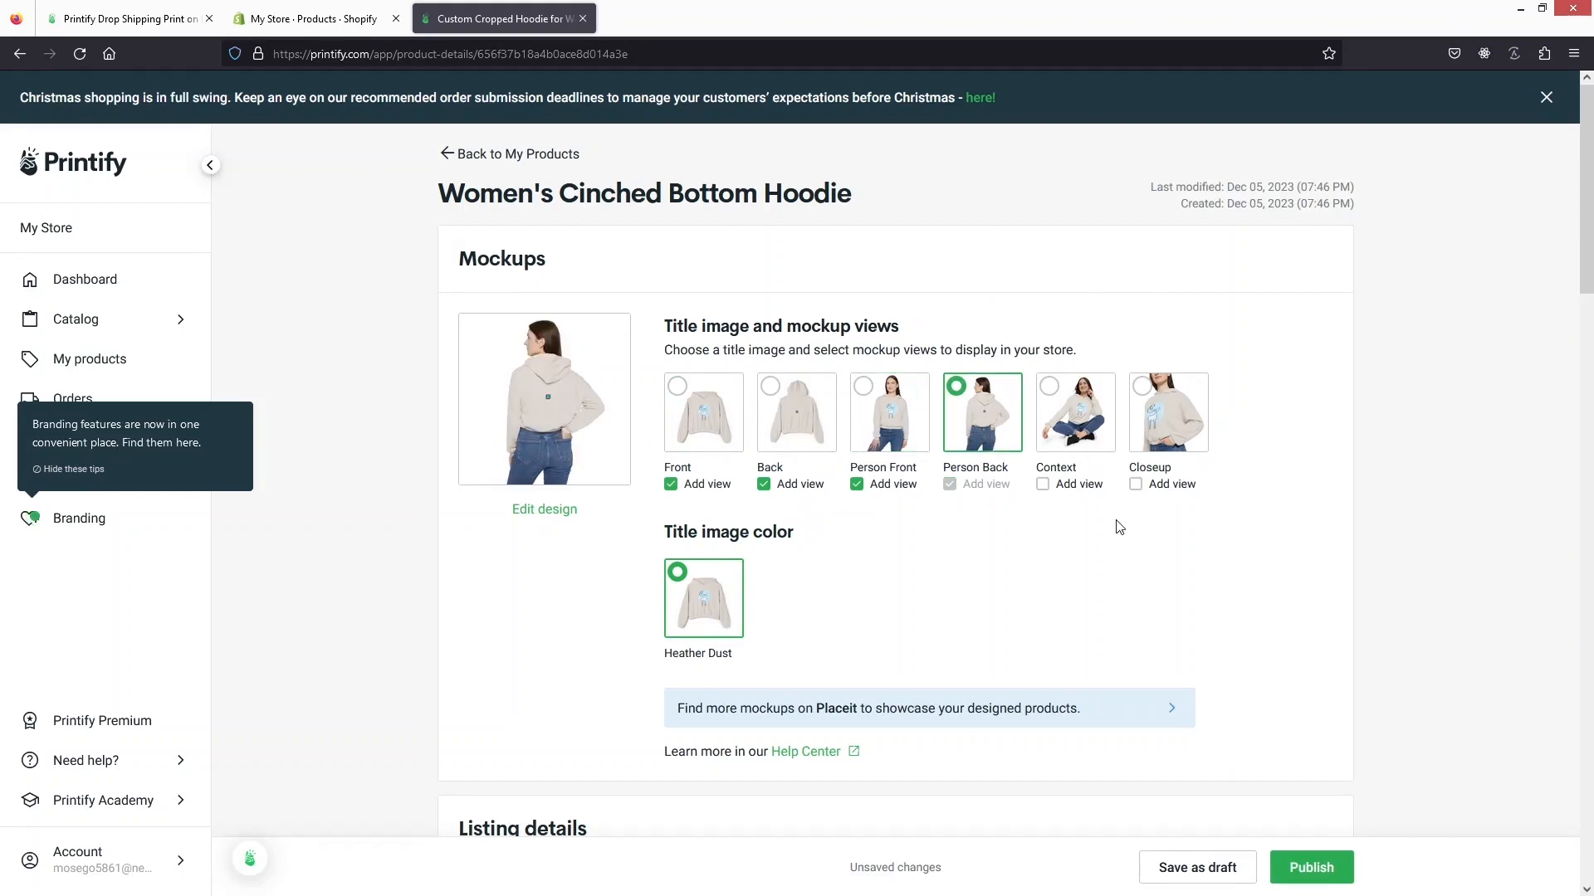
pyautogui.click(1158, 422)
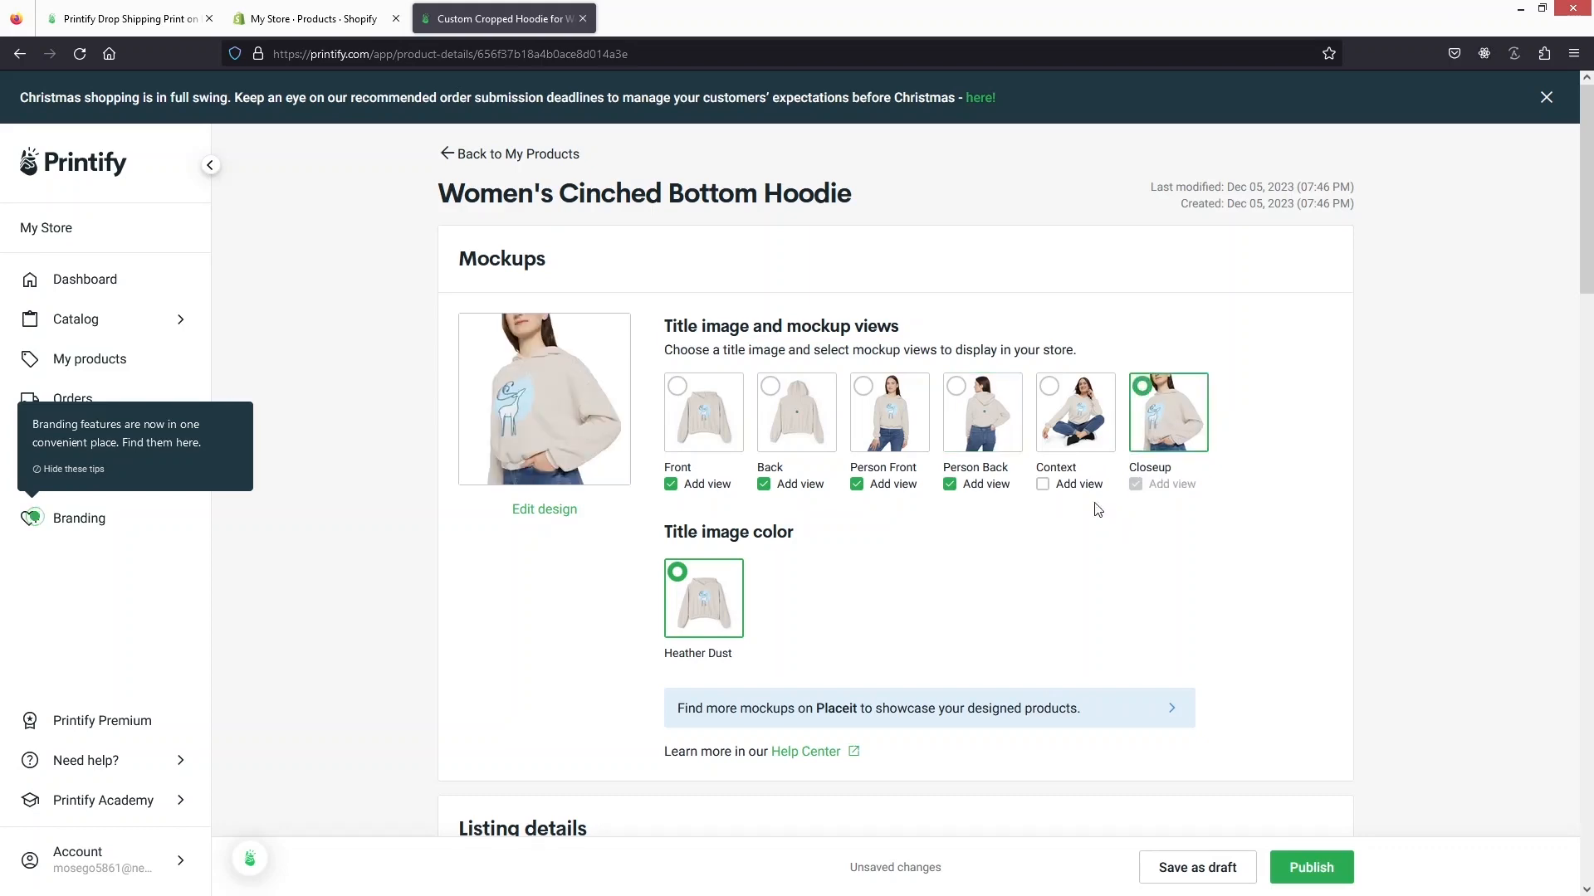
# - Add the size table to the hoodie's product description in the listing details
pyautogui.scroll(-10, 868, 548)
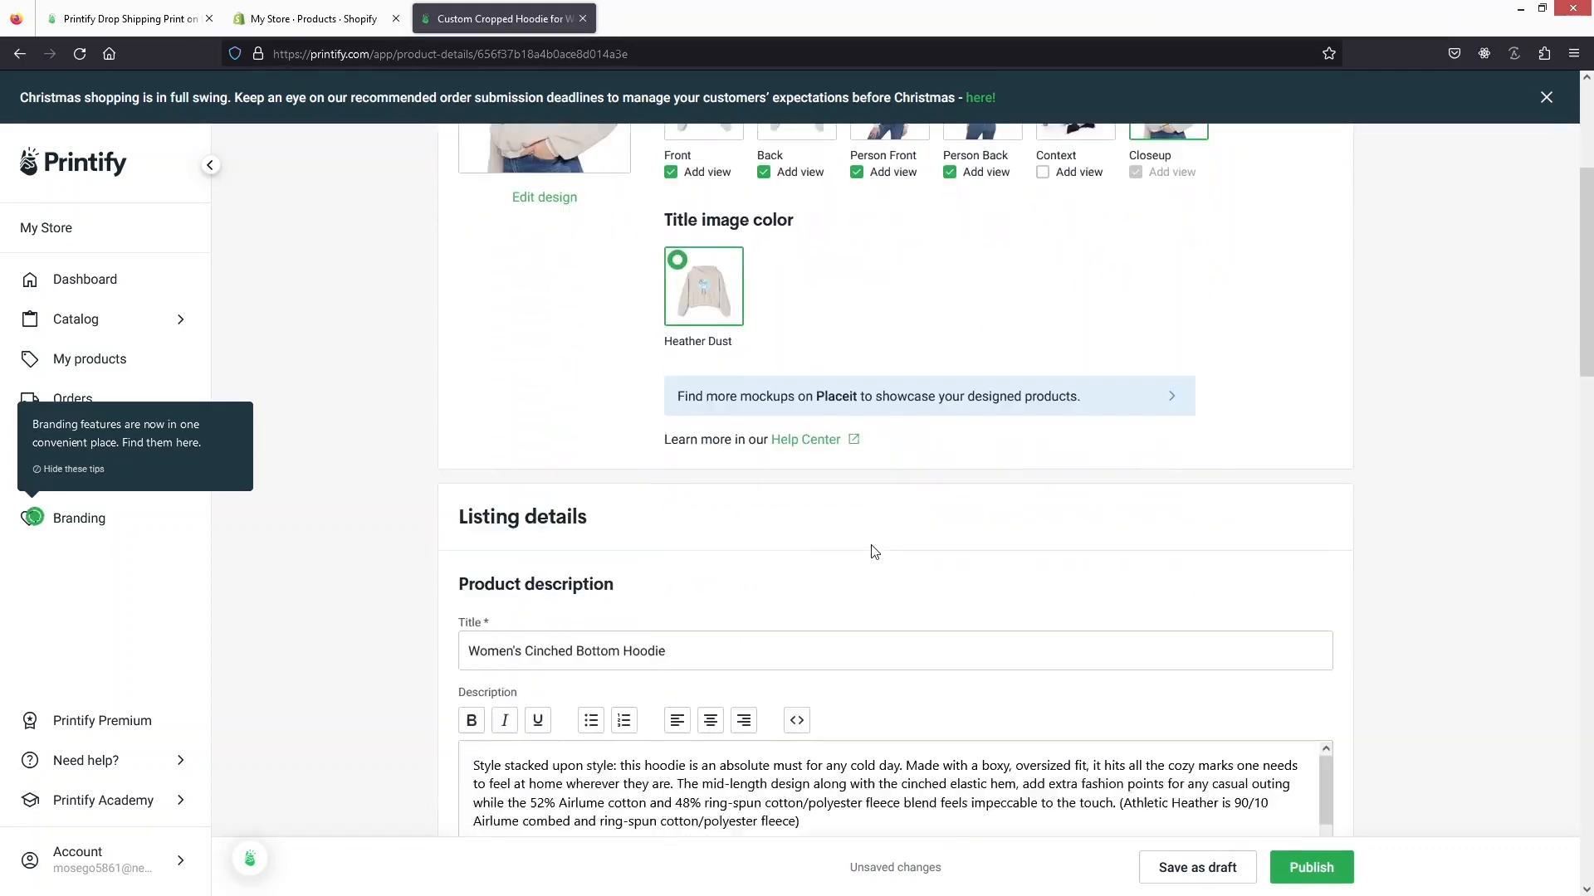
pyautogui.scroll(3, 762, 506)
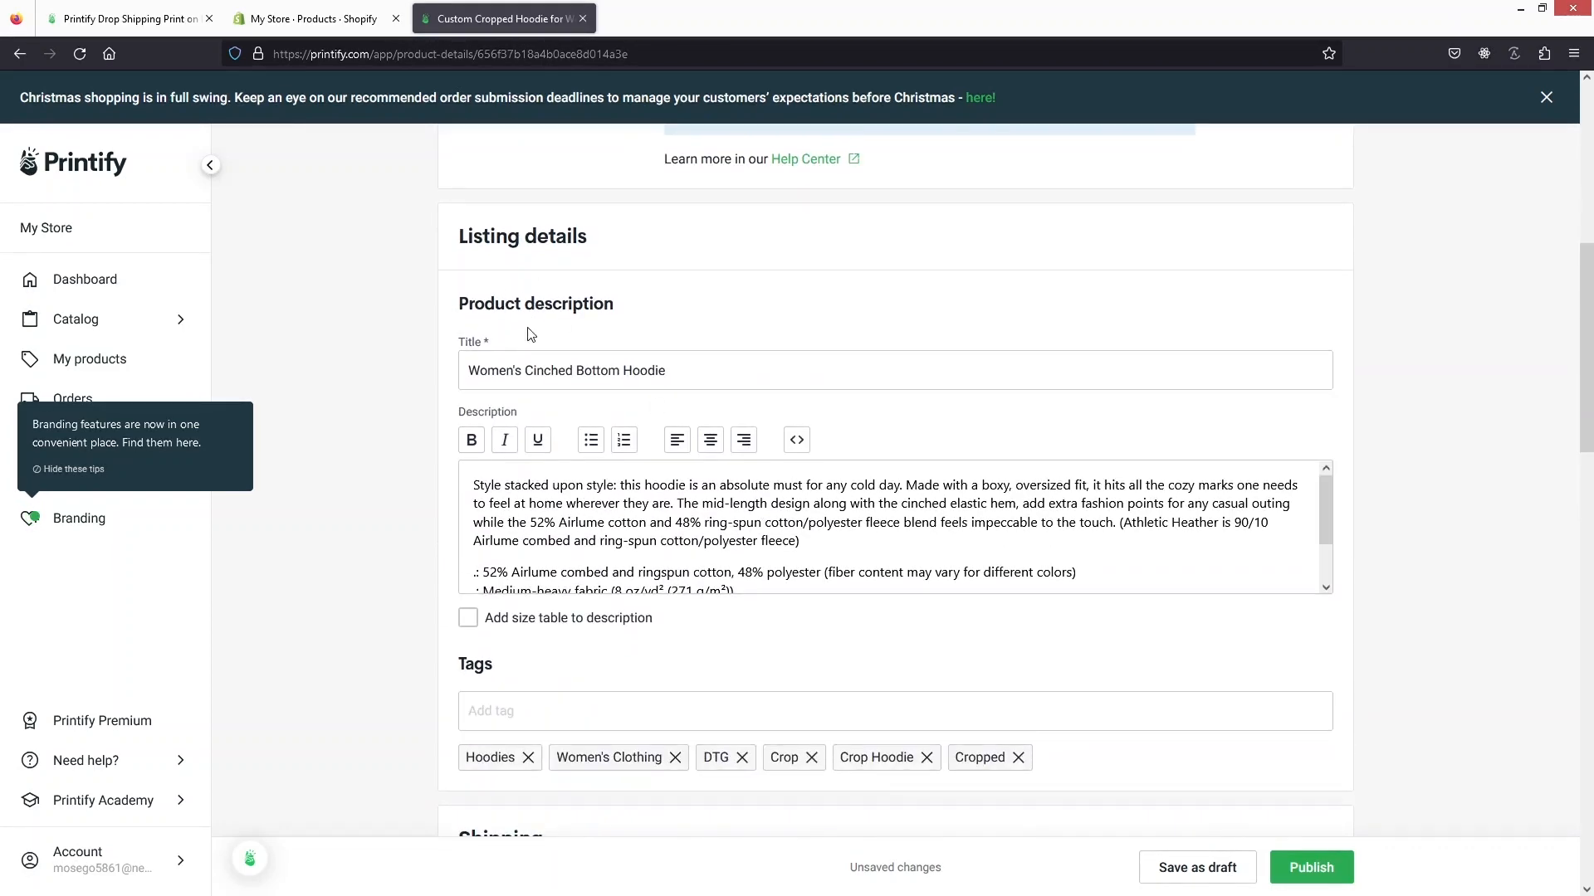
pyautogui.scroll(-2, 664, 373)
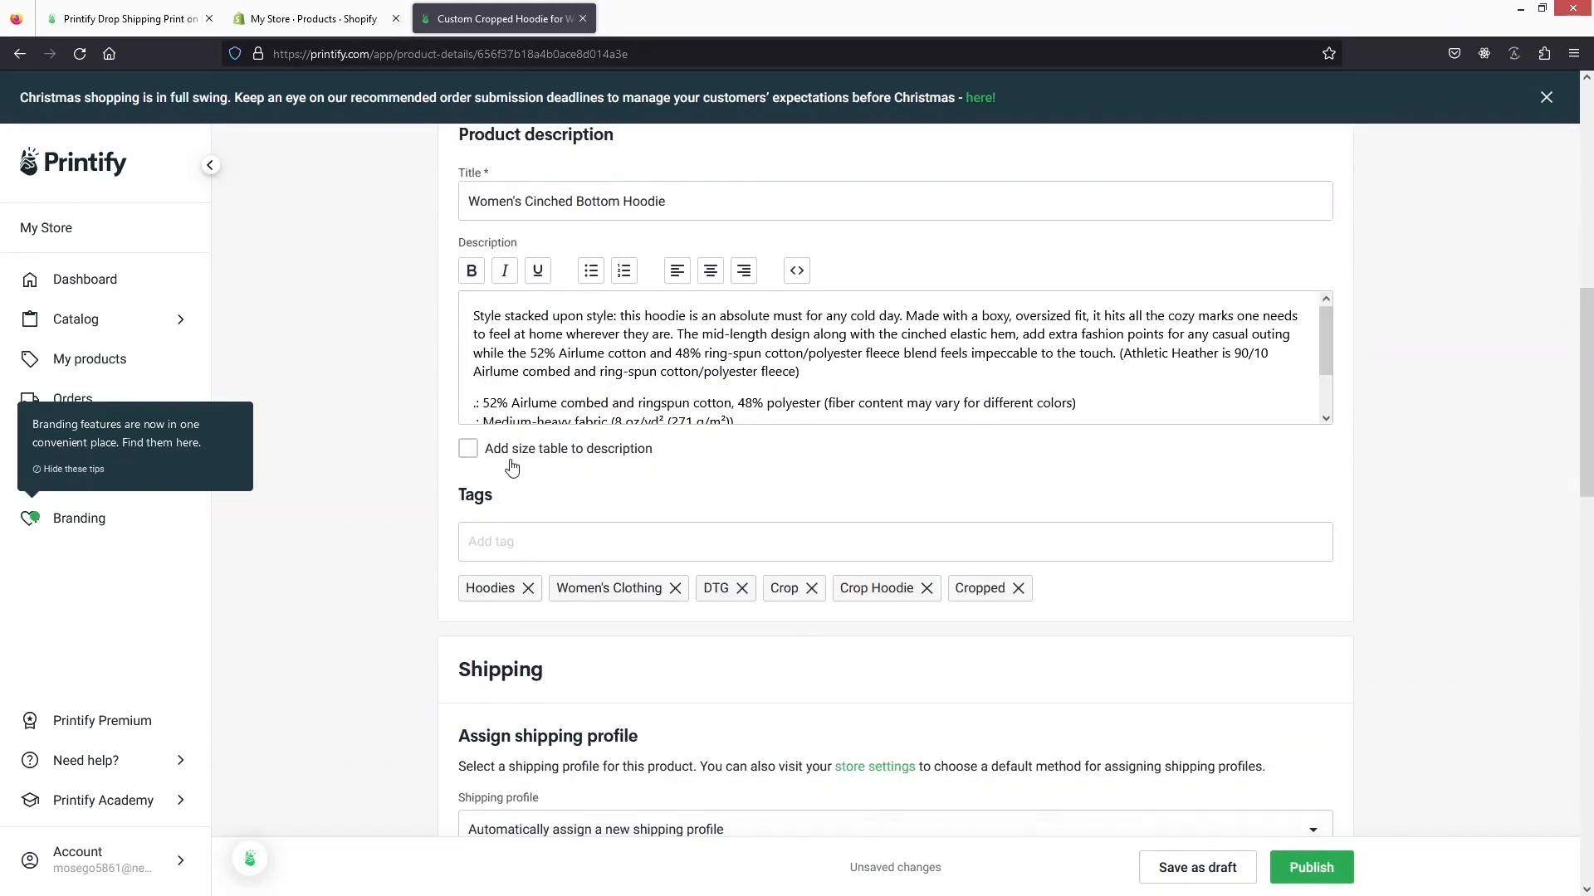
pyautogui.scroll(3, 772, 434)
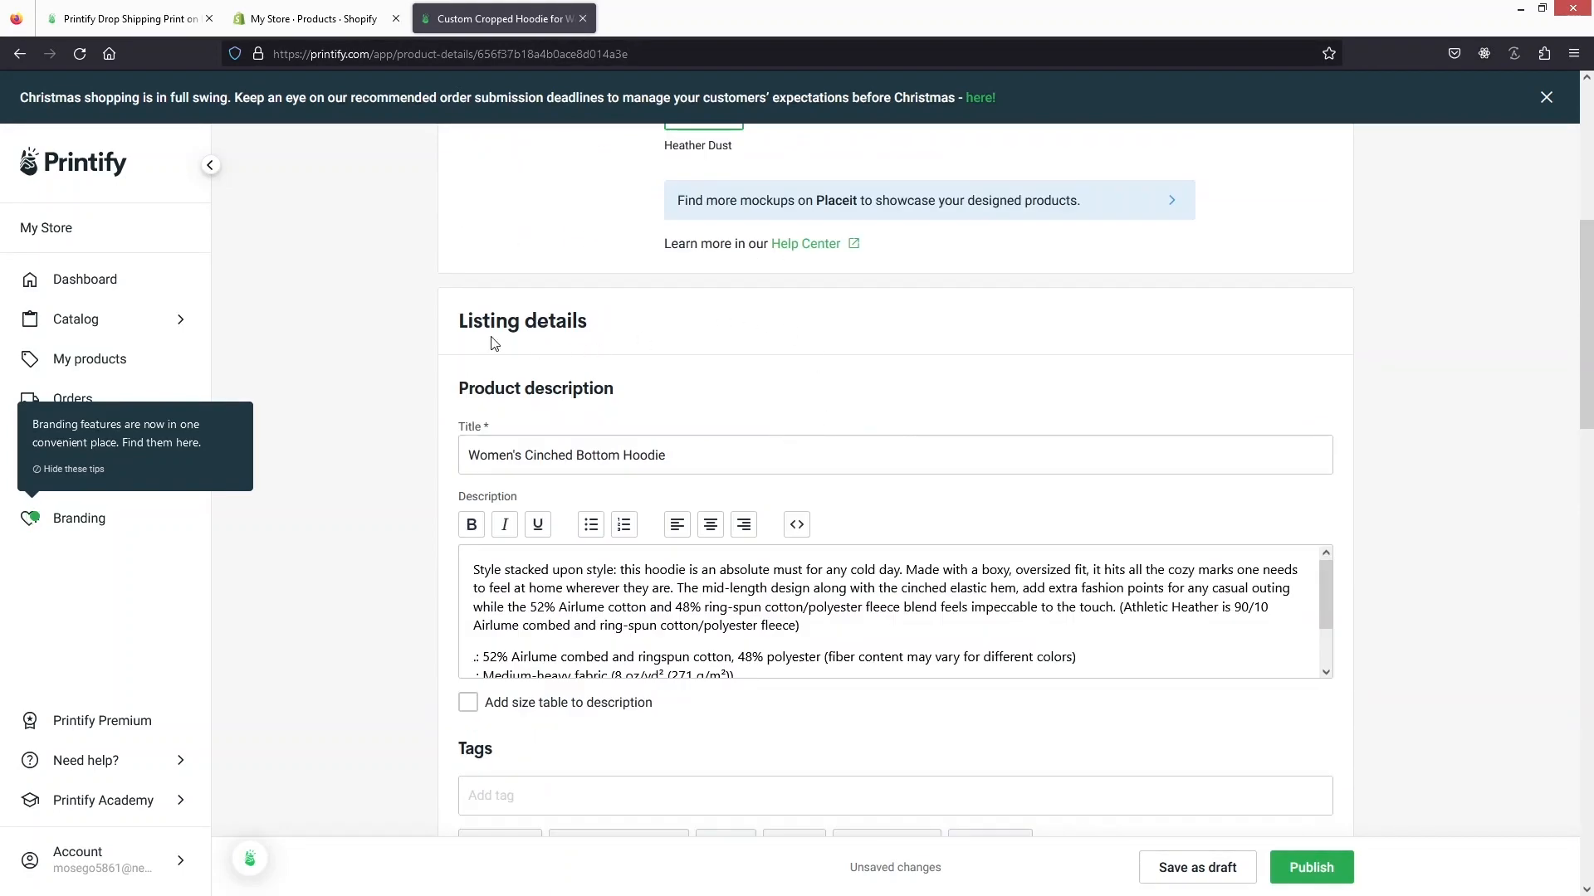
pyautogui.scroll(-2, 593, 373)
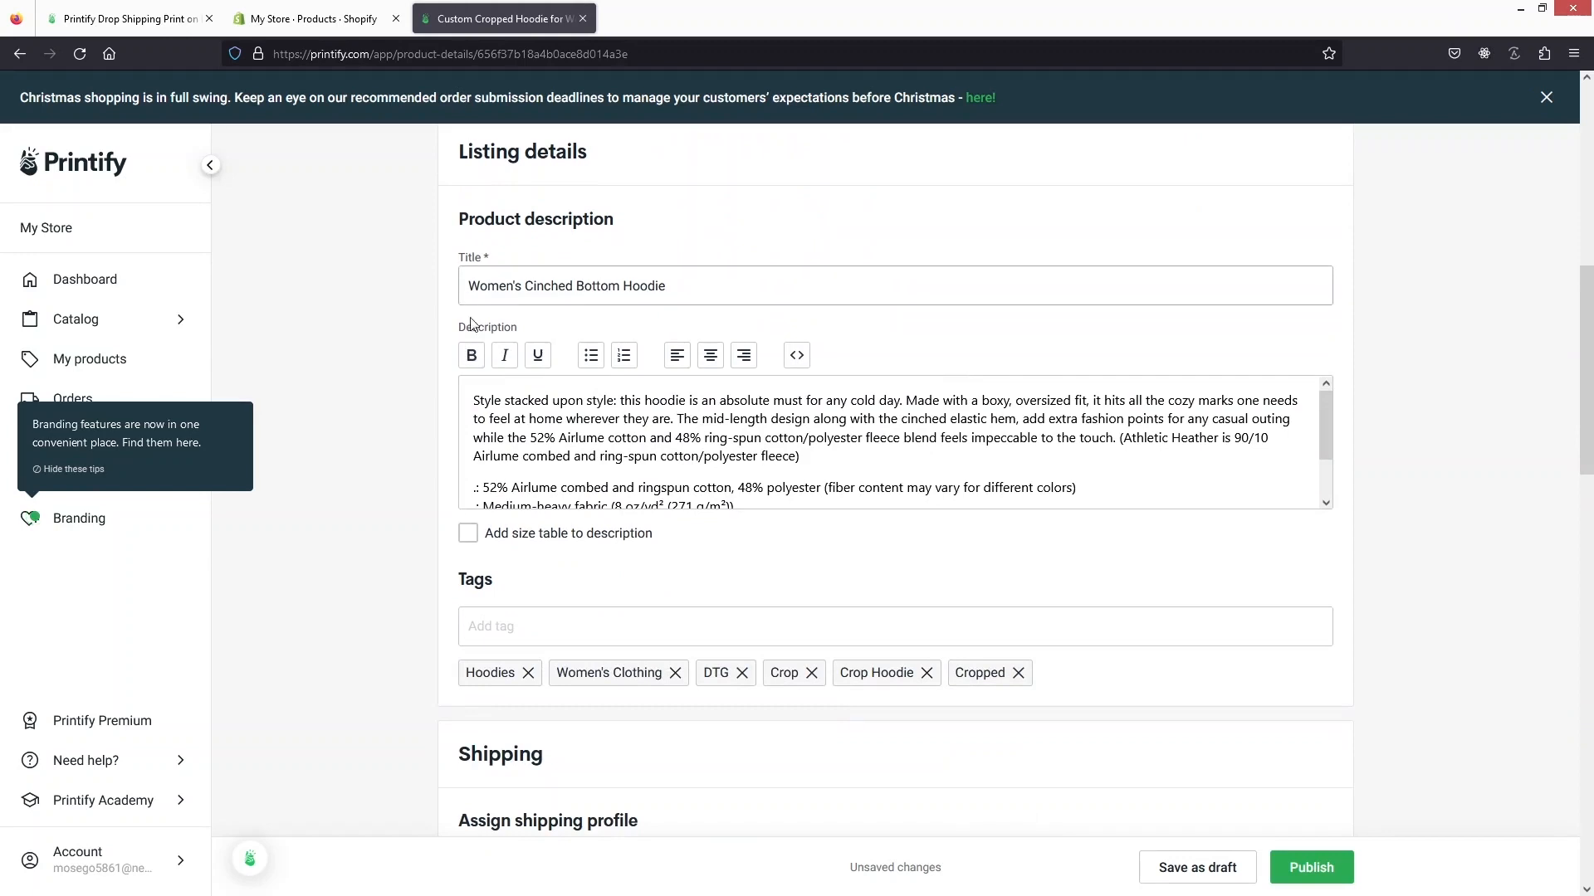
pyautogui.scroll(-1, 478, 390)
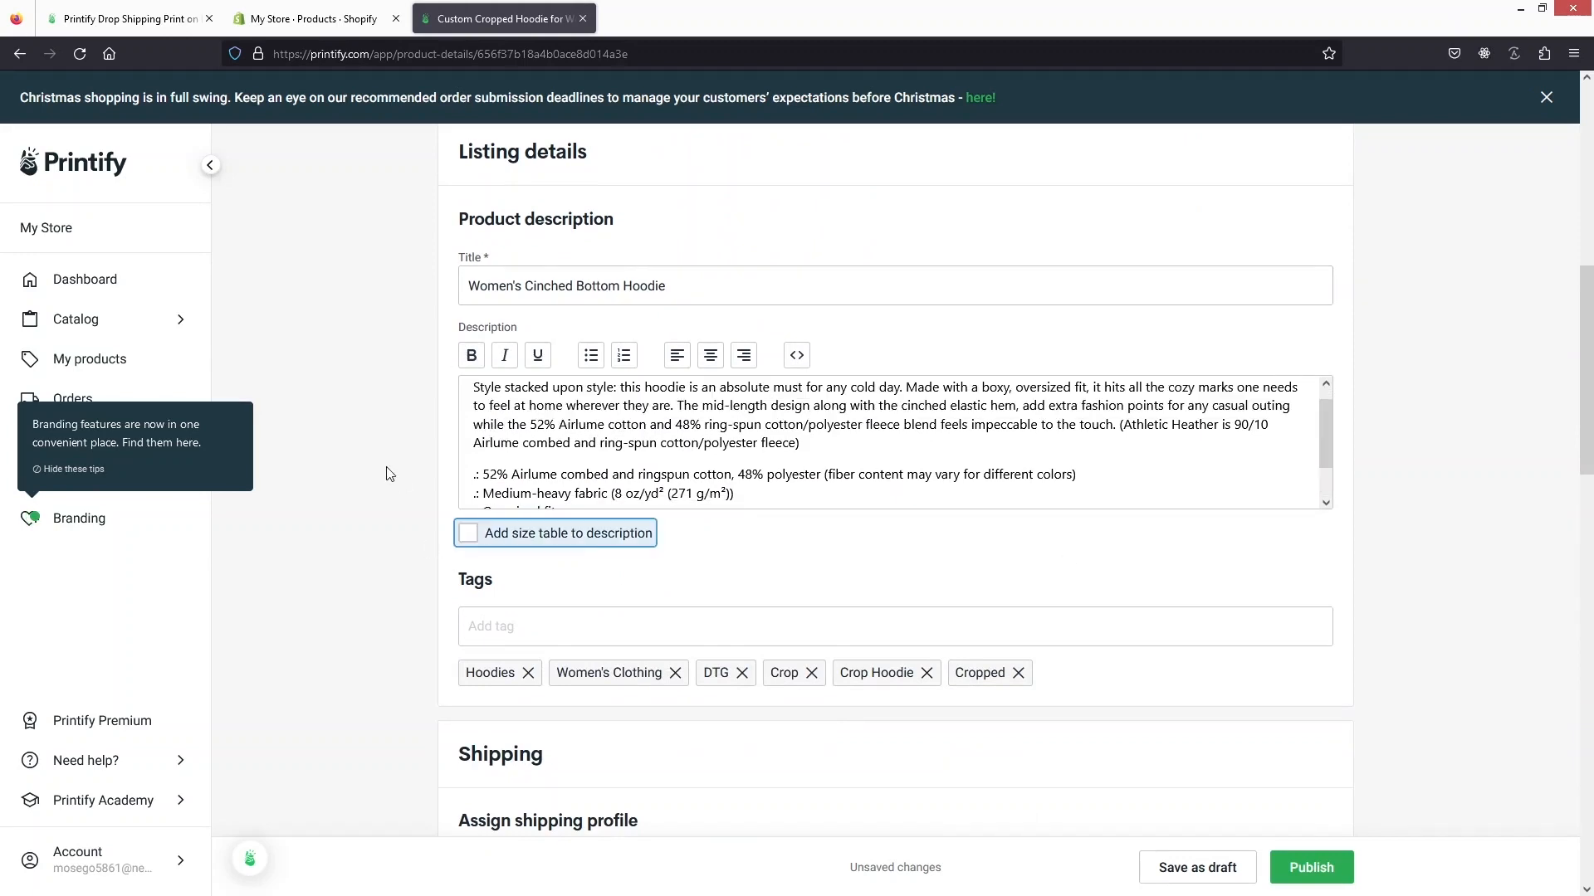
pyautogui.click(469, 534)
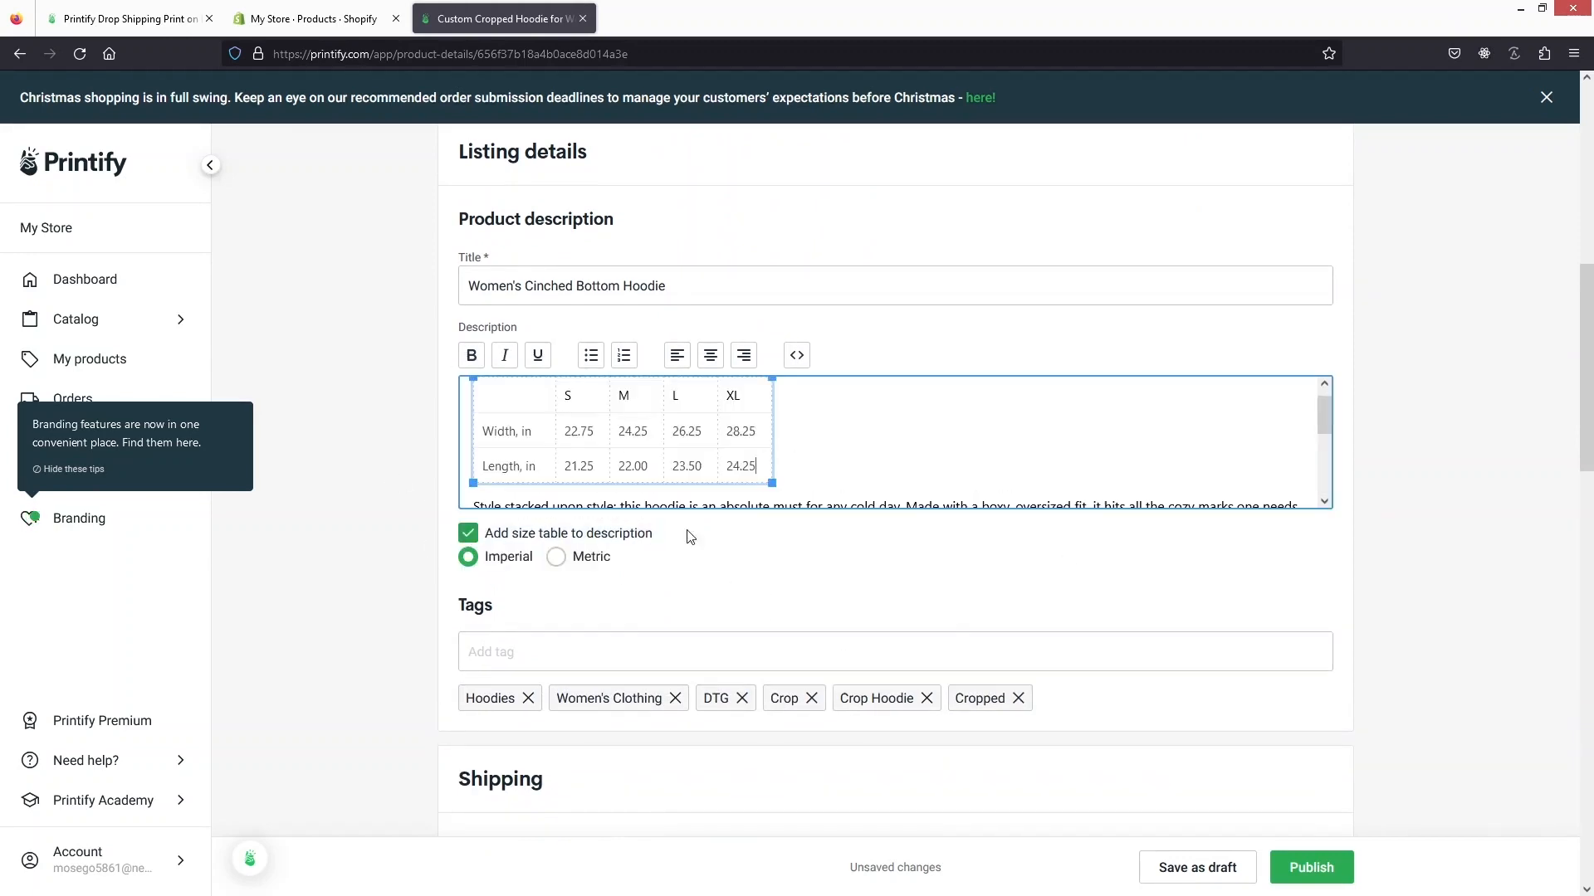
# - Review the hoodie's shipping, pricing and publishing settings and publish it to the Shopify store
pyautogui.scroll(-9, 772, 596)
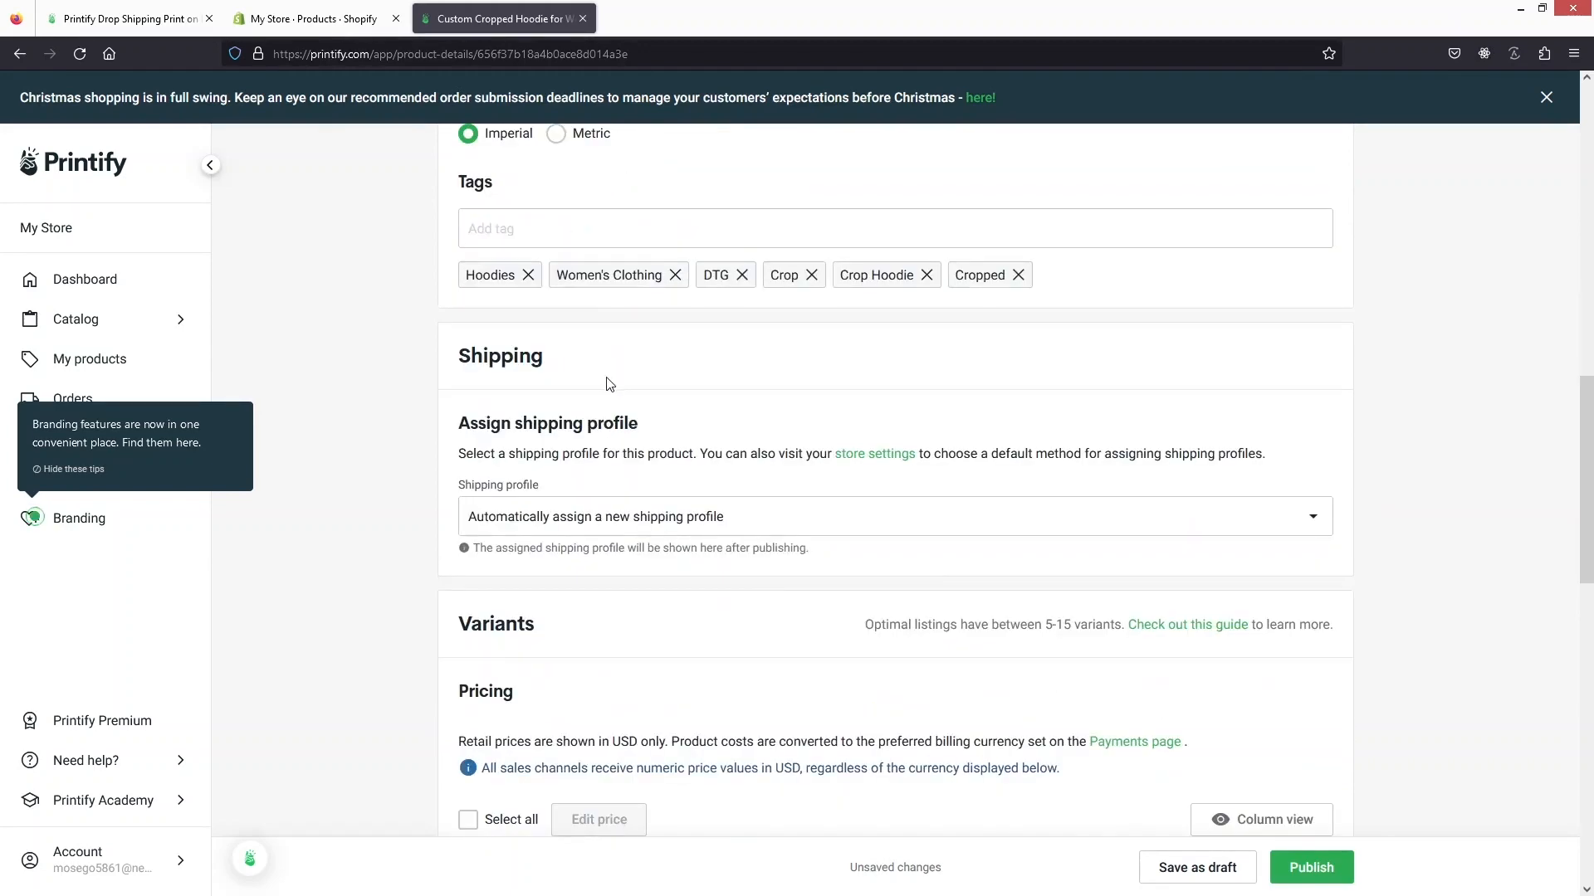
pyautogui.scroll(-10, 563, 410)
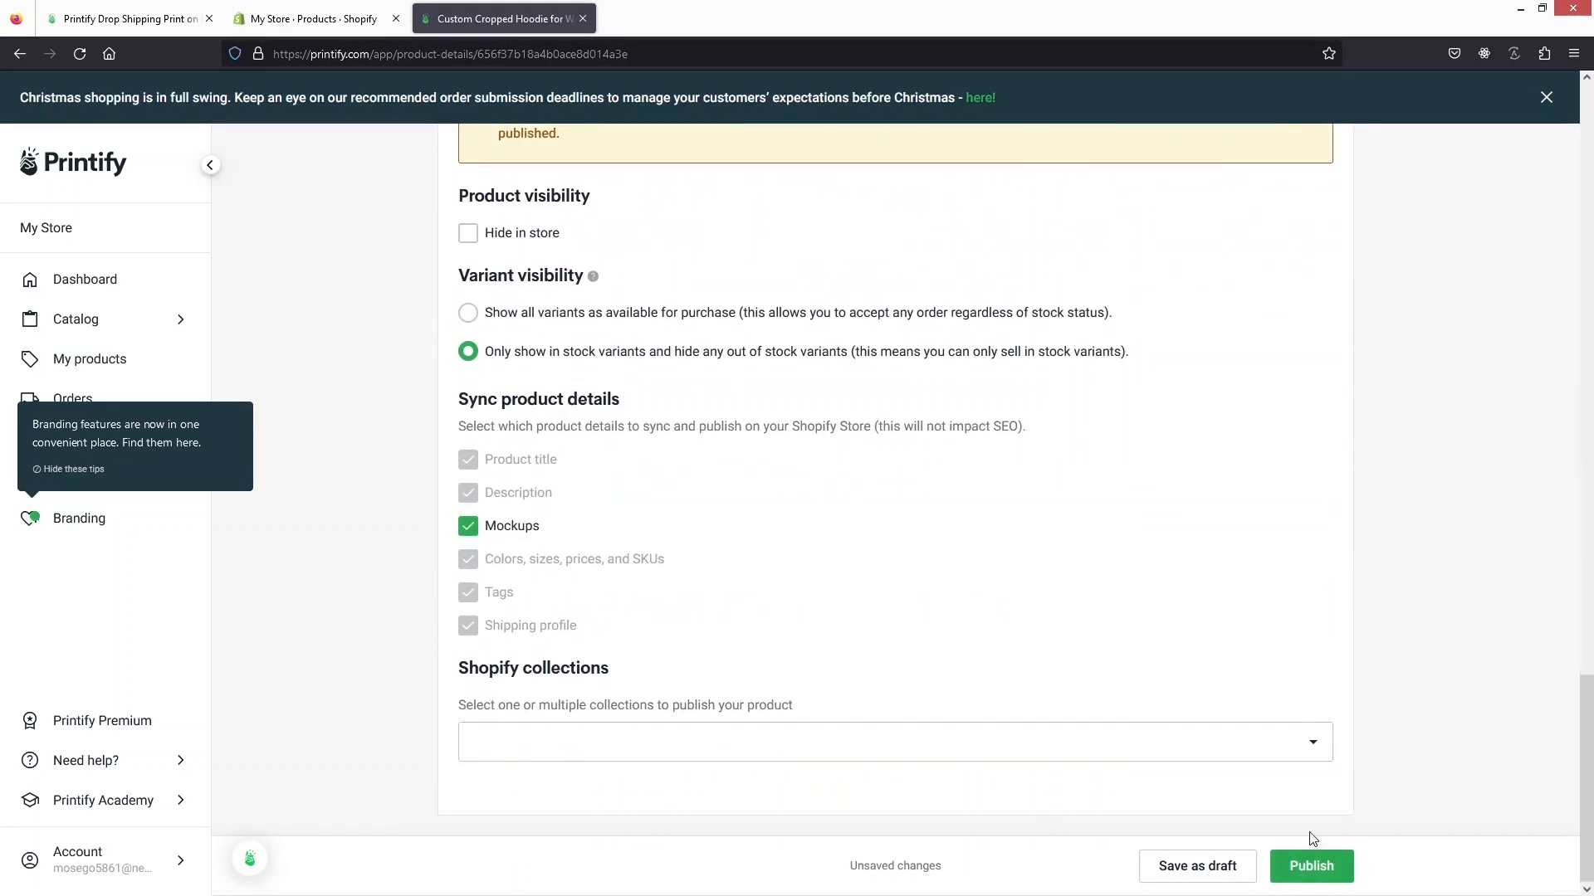
pyautogui.click(1317, 885)
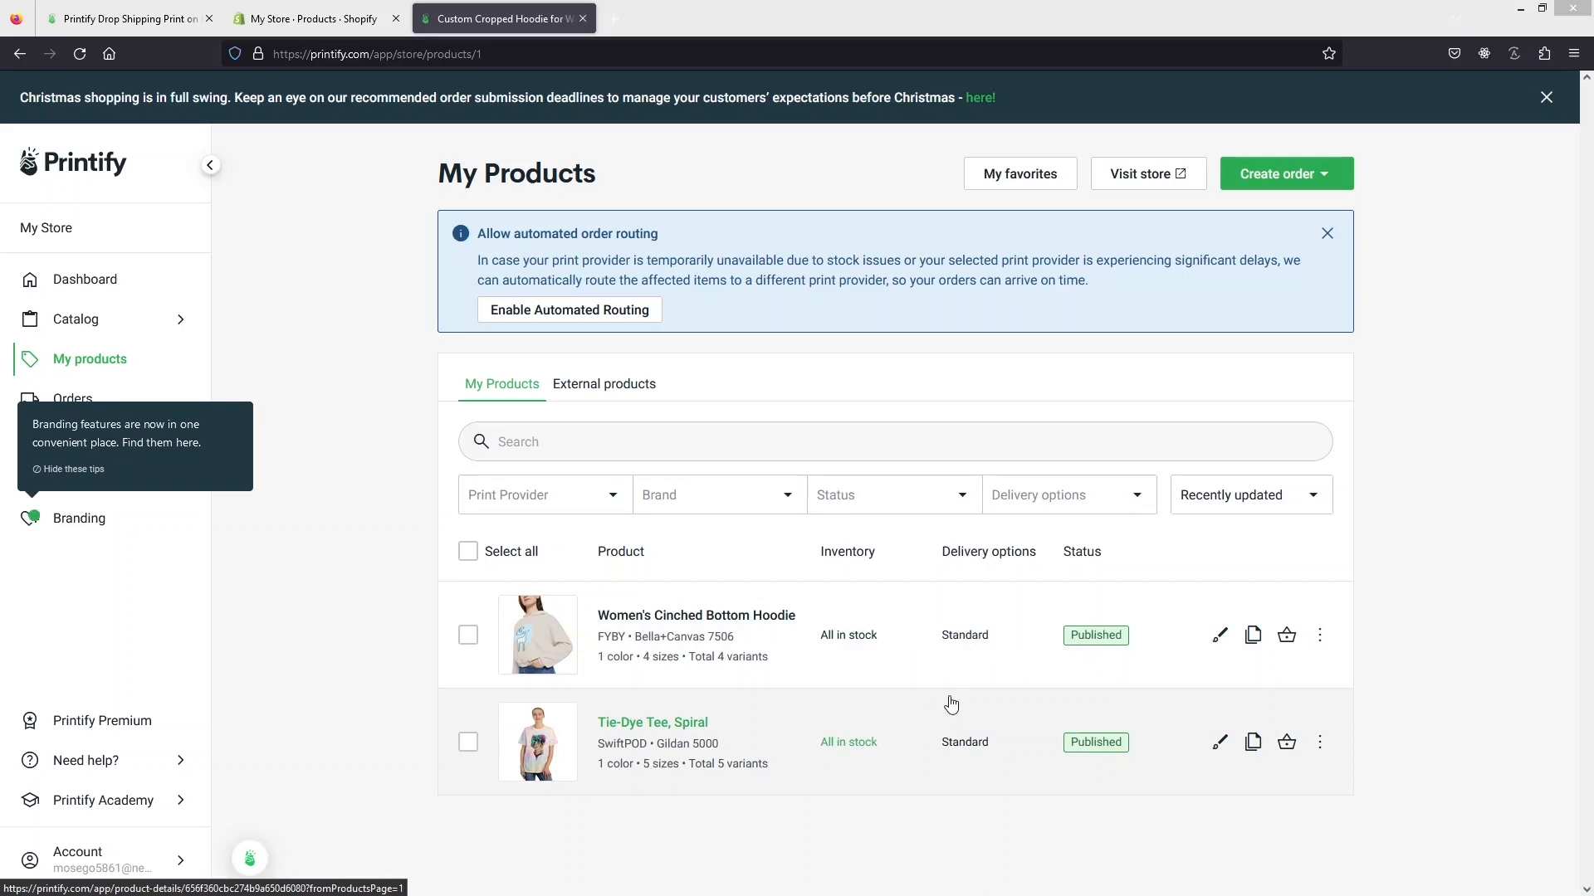
# - Switch to the Shopify admin, reload the product list and open the Women's Cinched Bottom Hoodie to check its description, media and variants
pyautogui.click(299, 18)
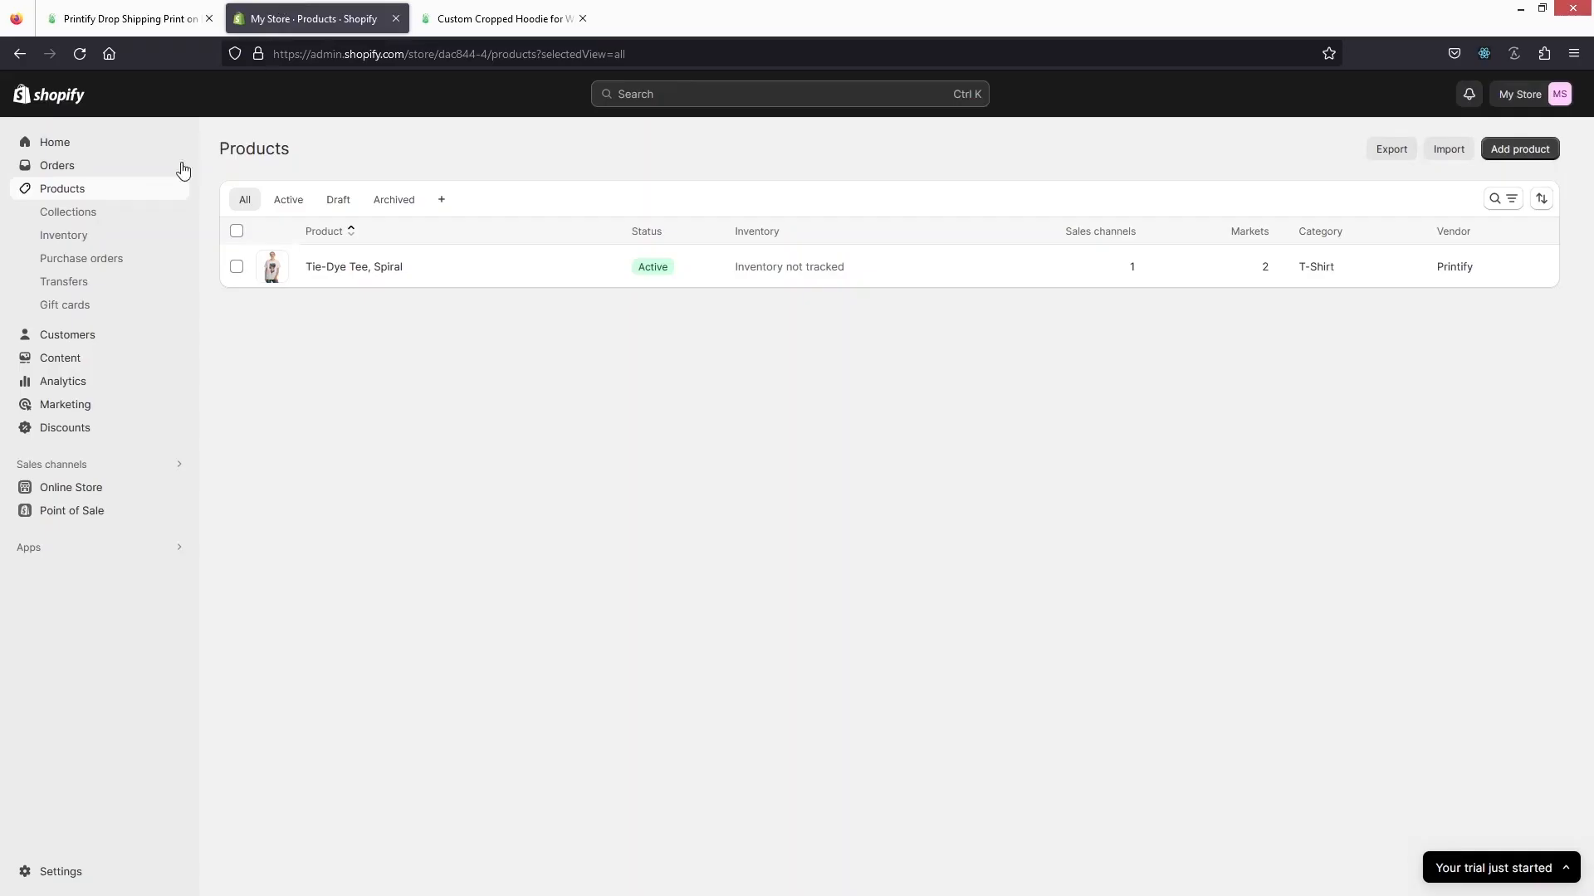
pyautogui.click(79, 55)
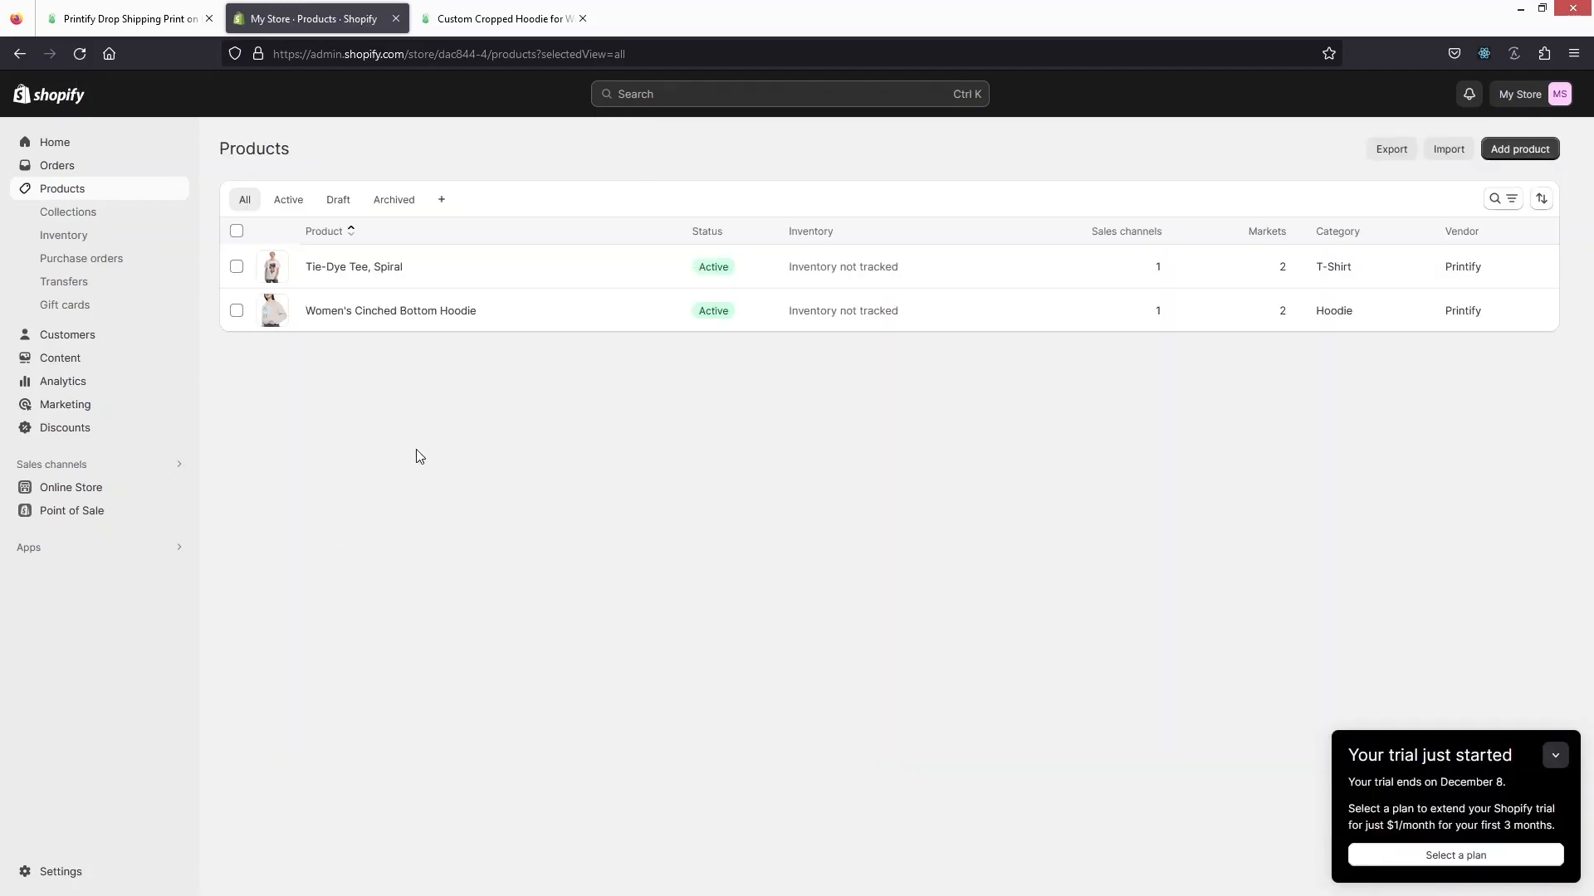
pyautogui.click(348, 314)
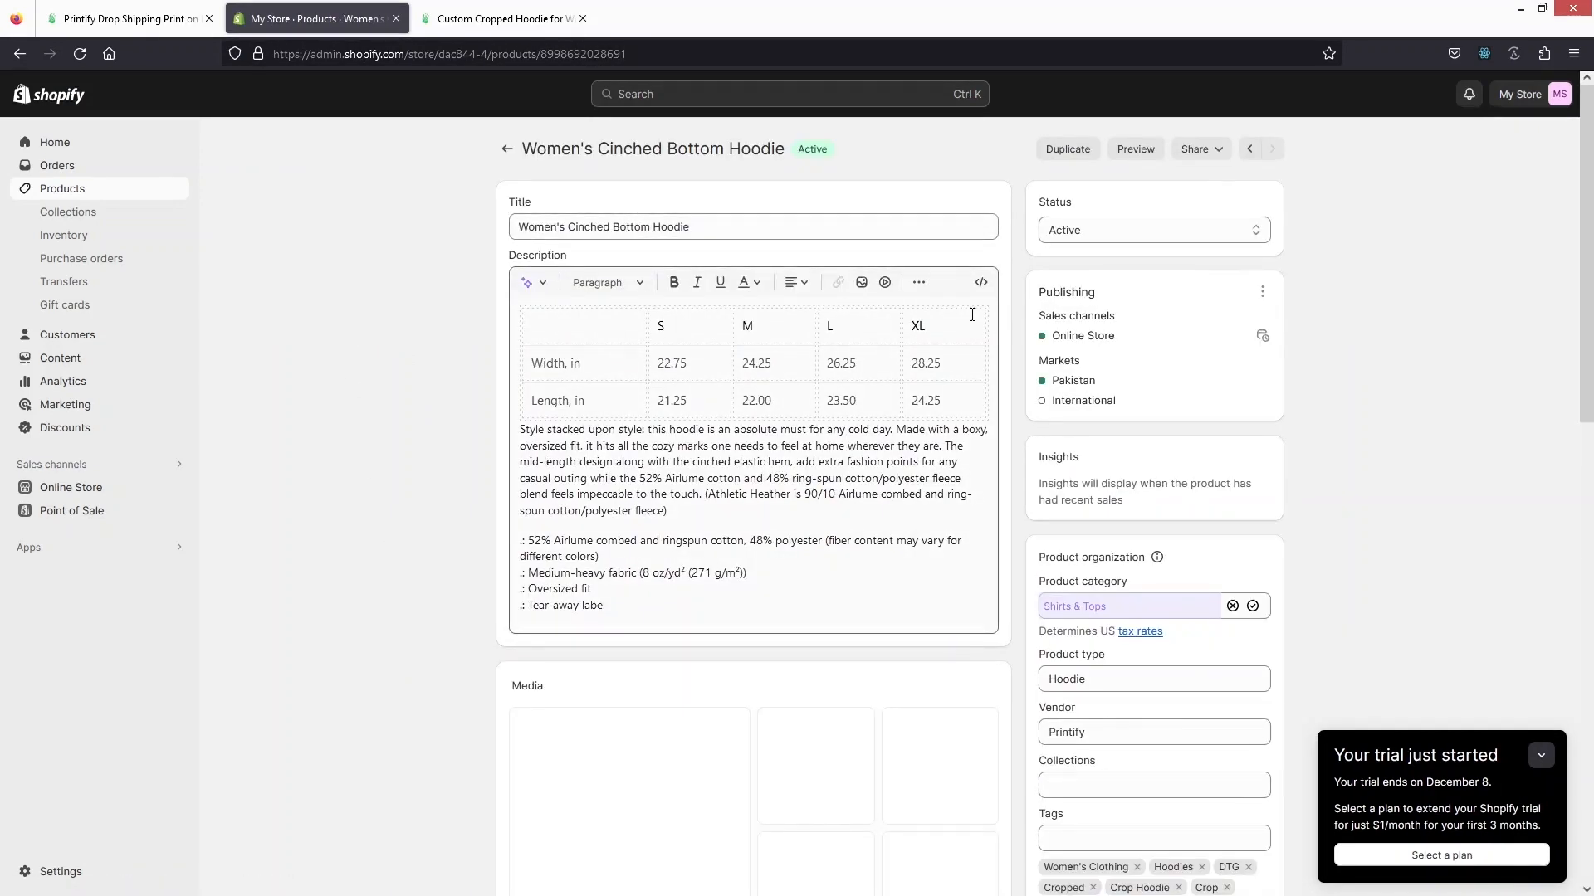
pyautogui.moveTo(1590, 267); pyautogui.dragTo(1592, 469)
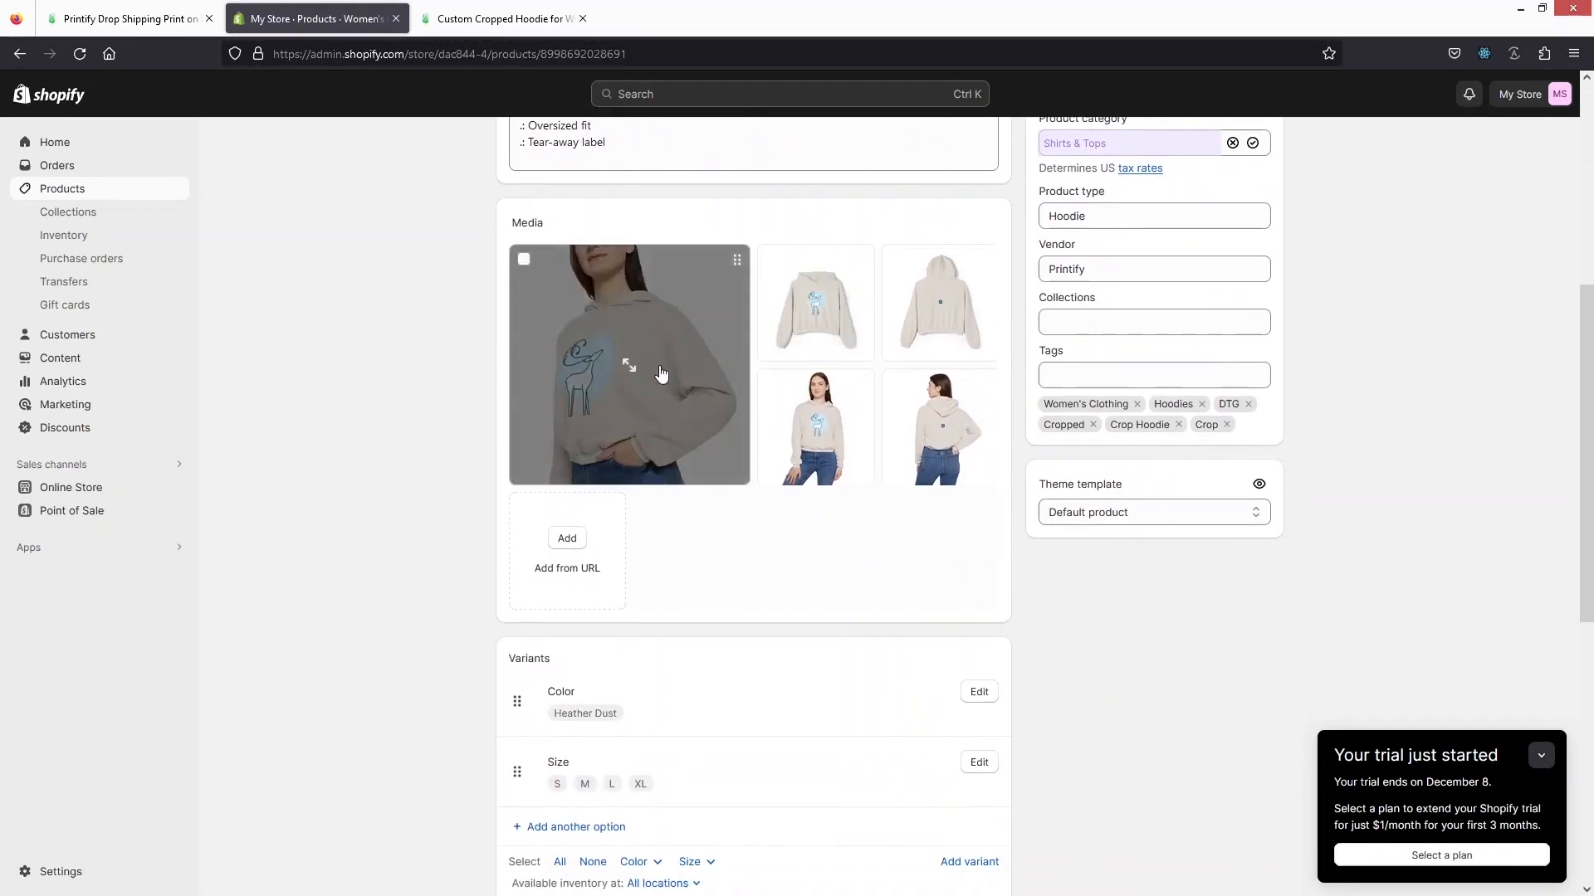
pyautogui.click(463, 3)
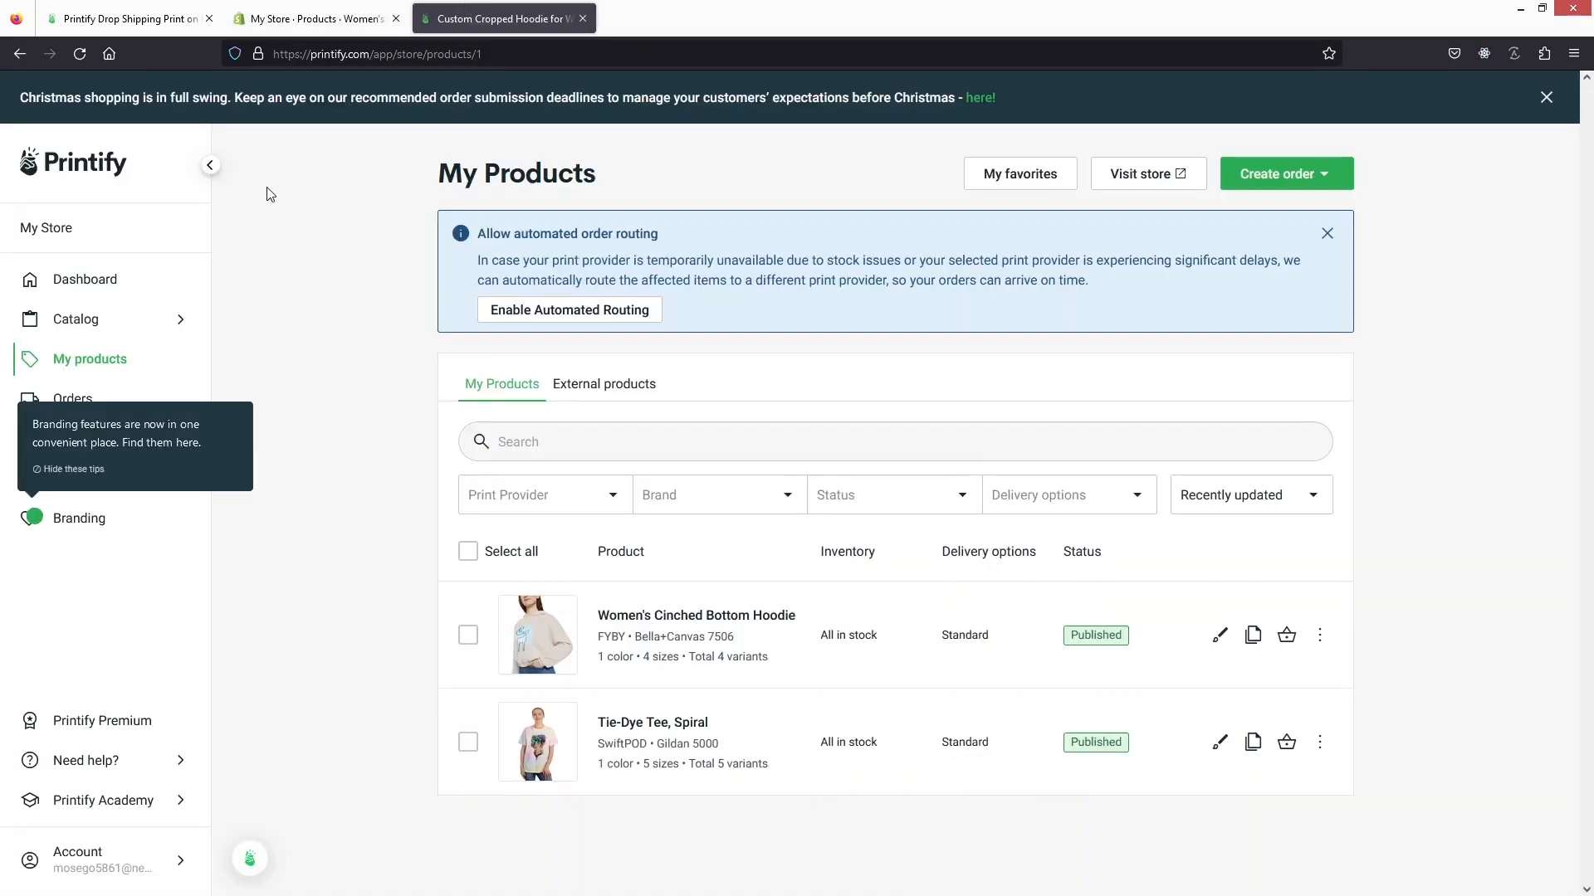
pyautogui.click(280, 4)
pyautogui.scroll(-7, 464, 380)
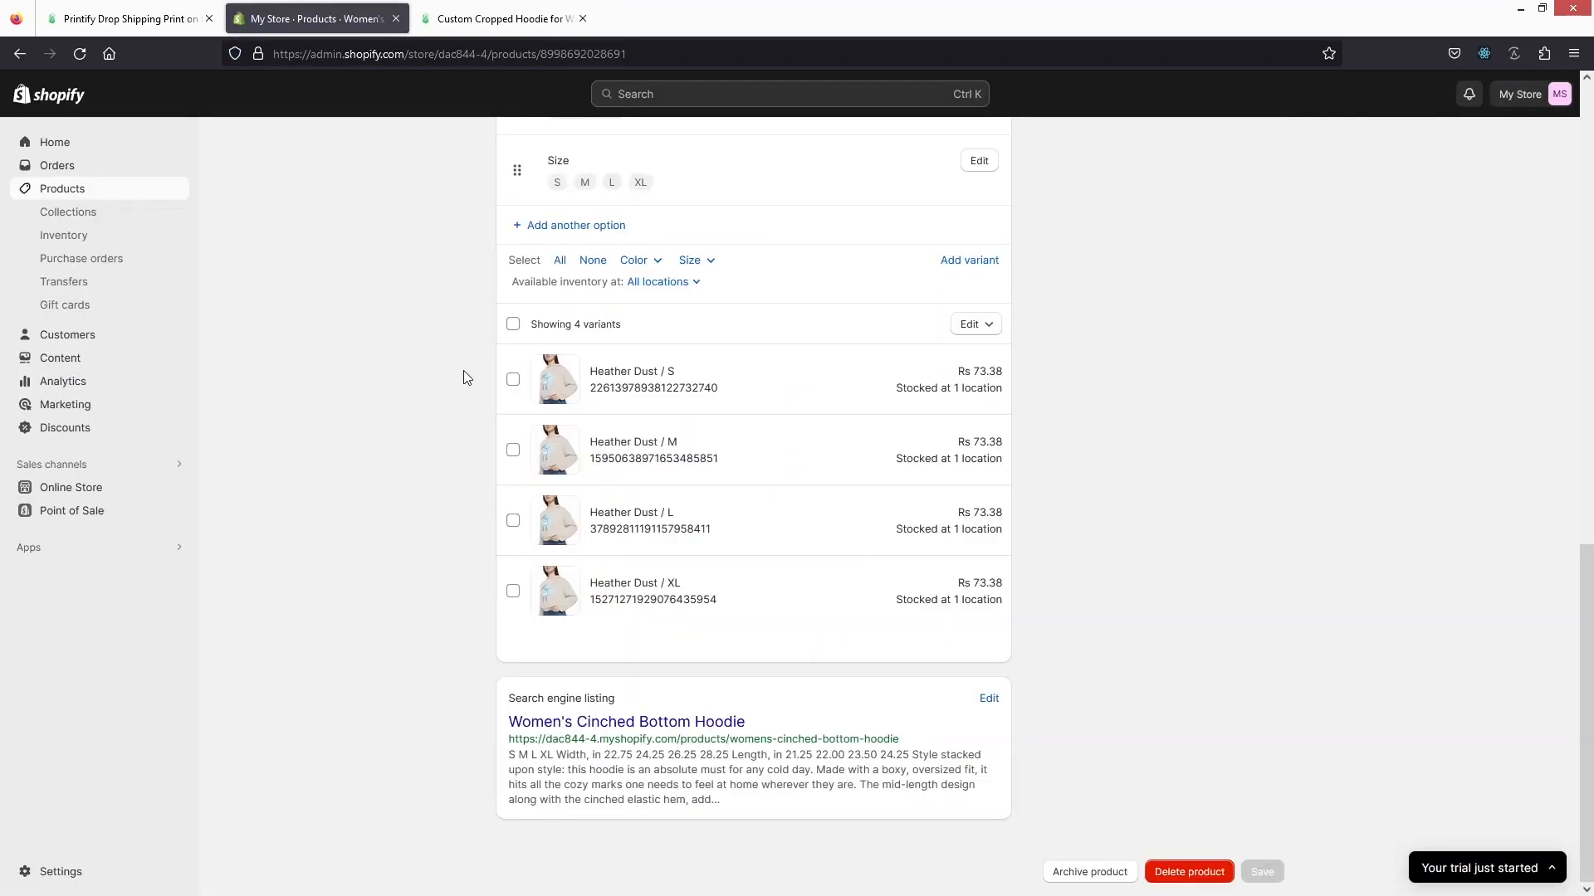
# - Add the free Spotlight theme to the online store's theme library and publish it in place of Dawn
pyautogui.click(92, 495)
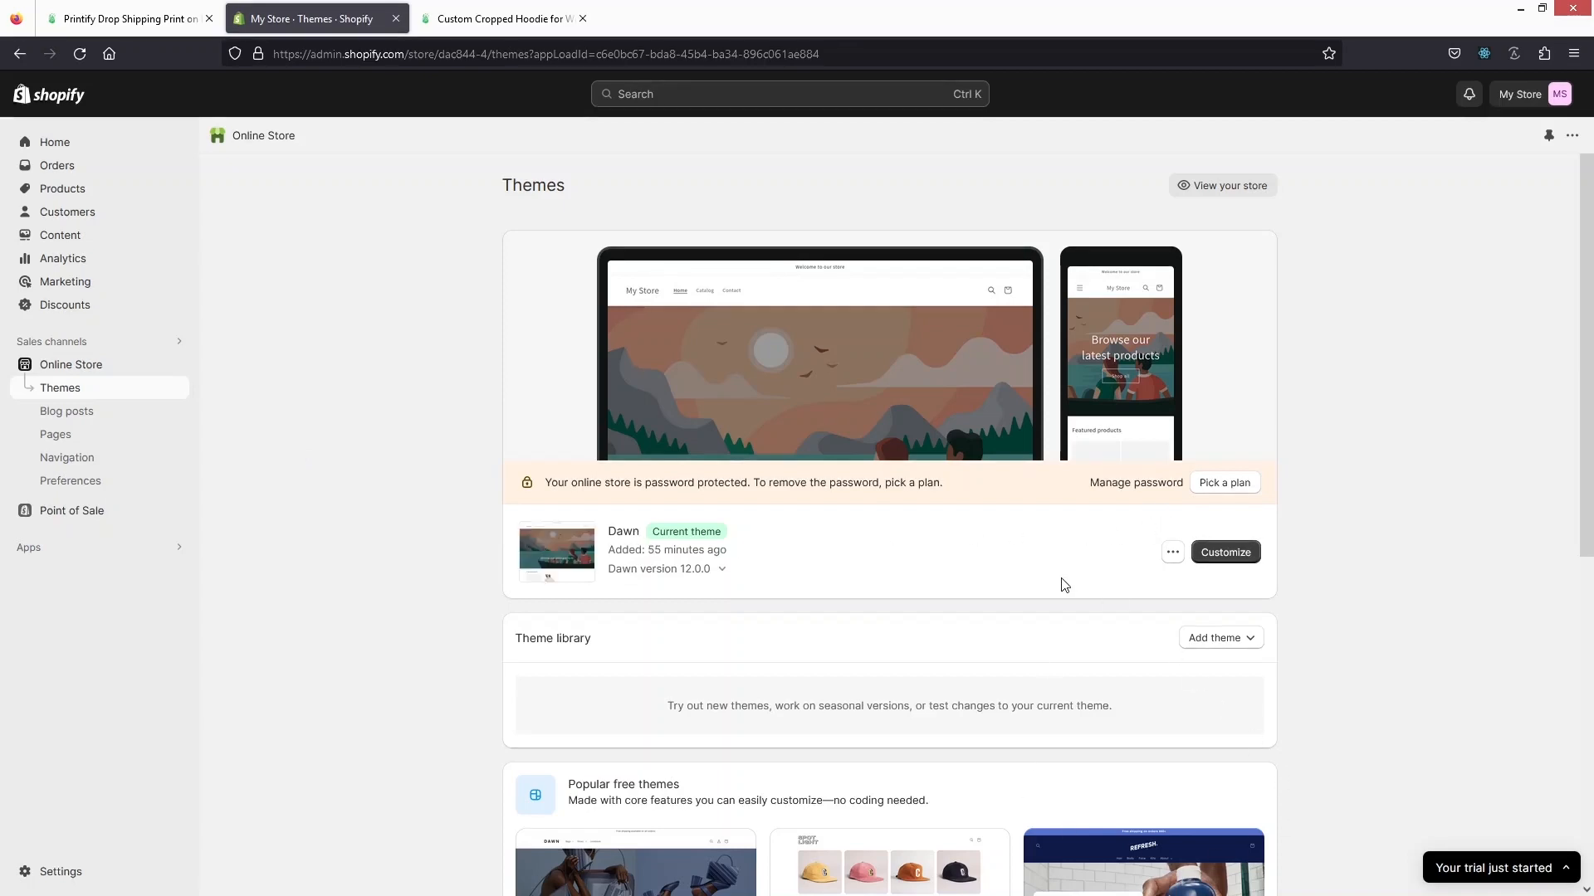
pyautogui.scroll(-5, 1065, 585)
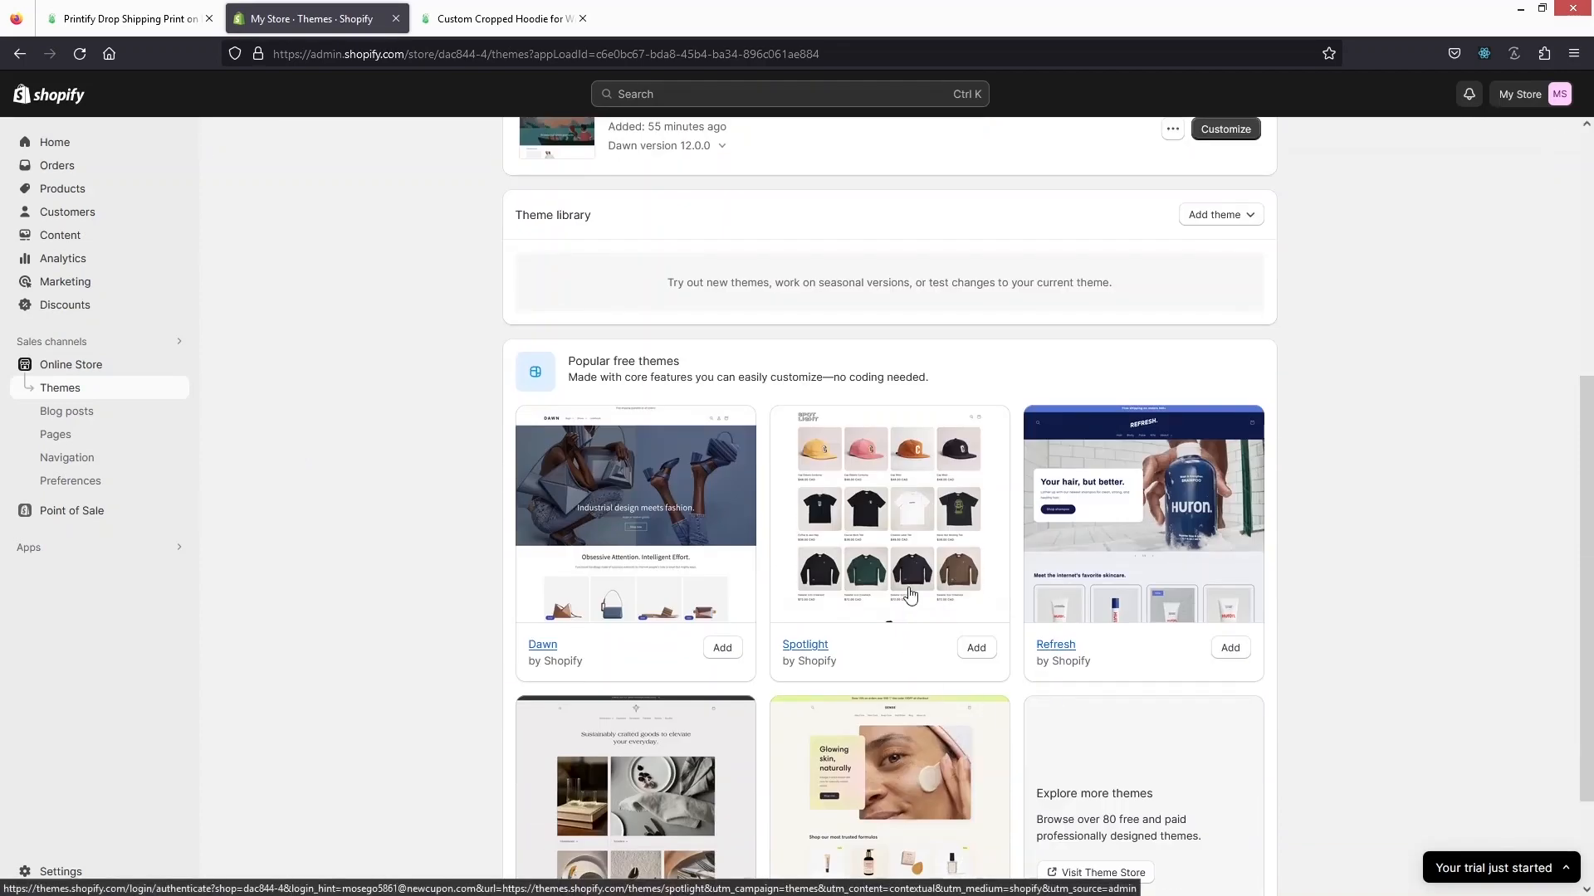
pyautogui.click(976, 648)
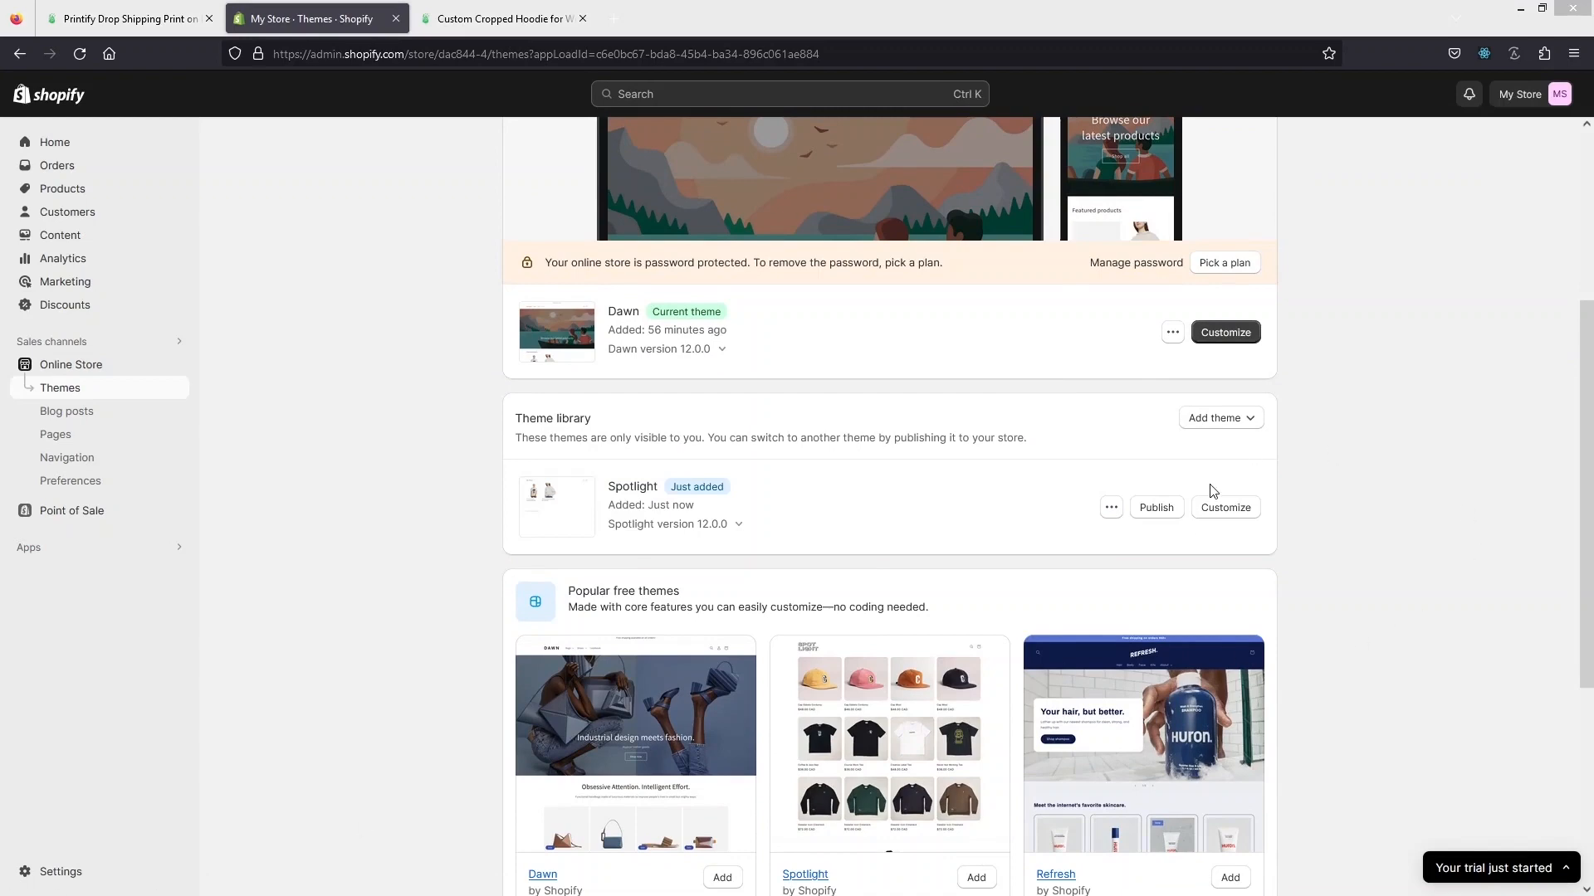
pyautogui.click(1154, 509)
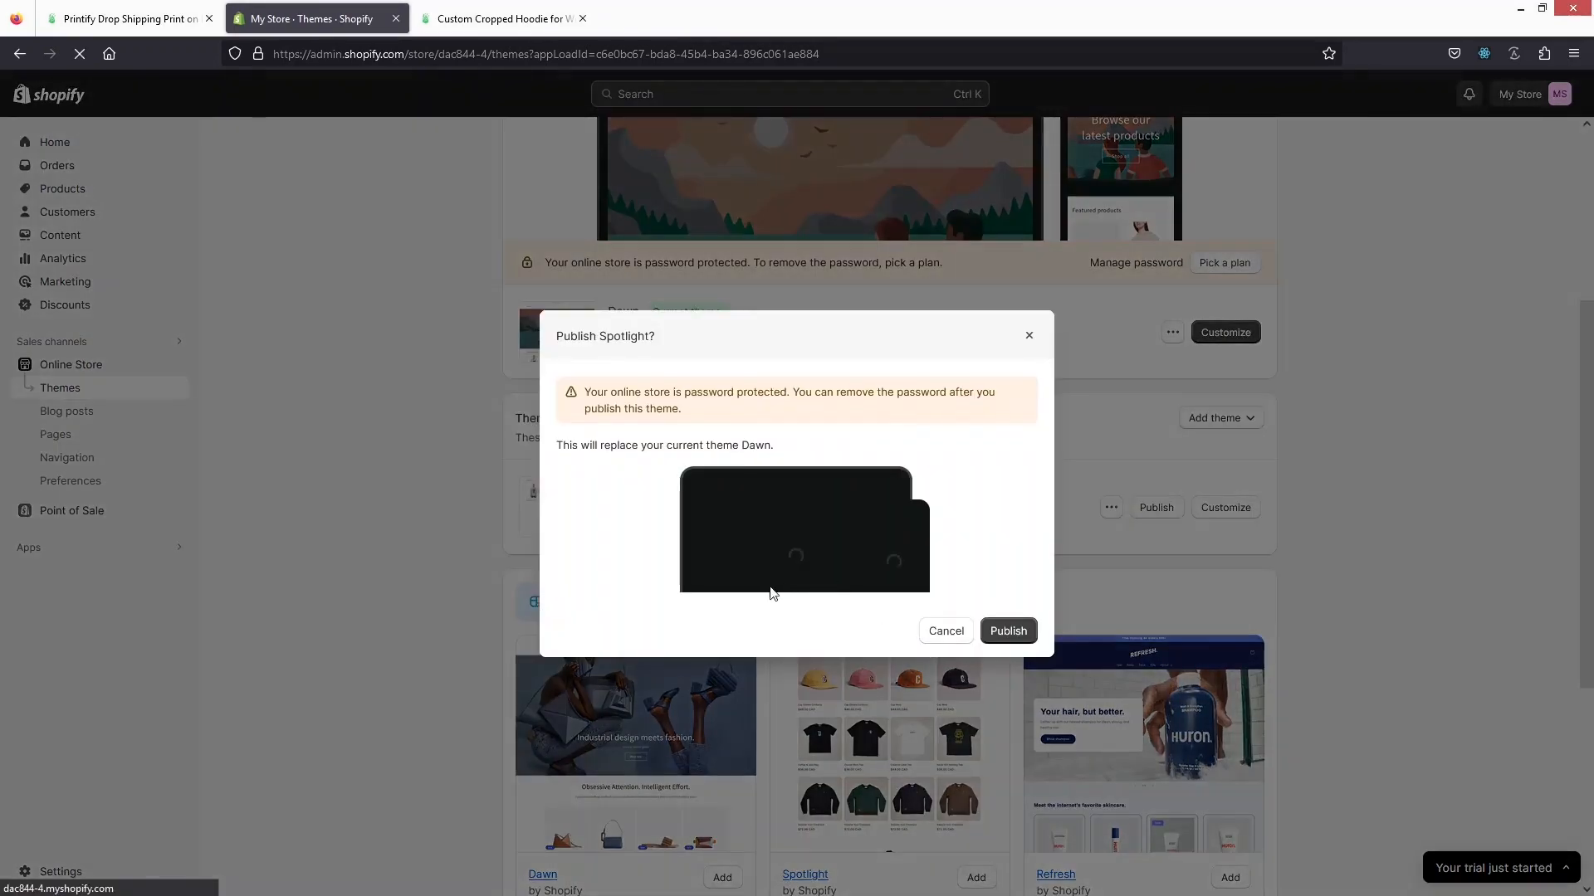
pyautogui.click(1007, 631)
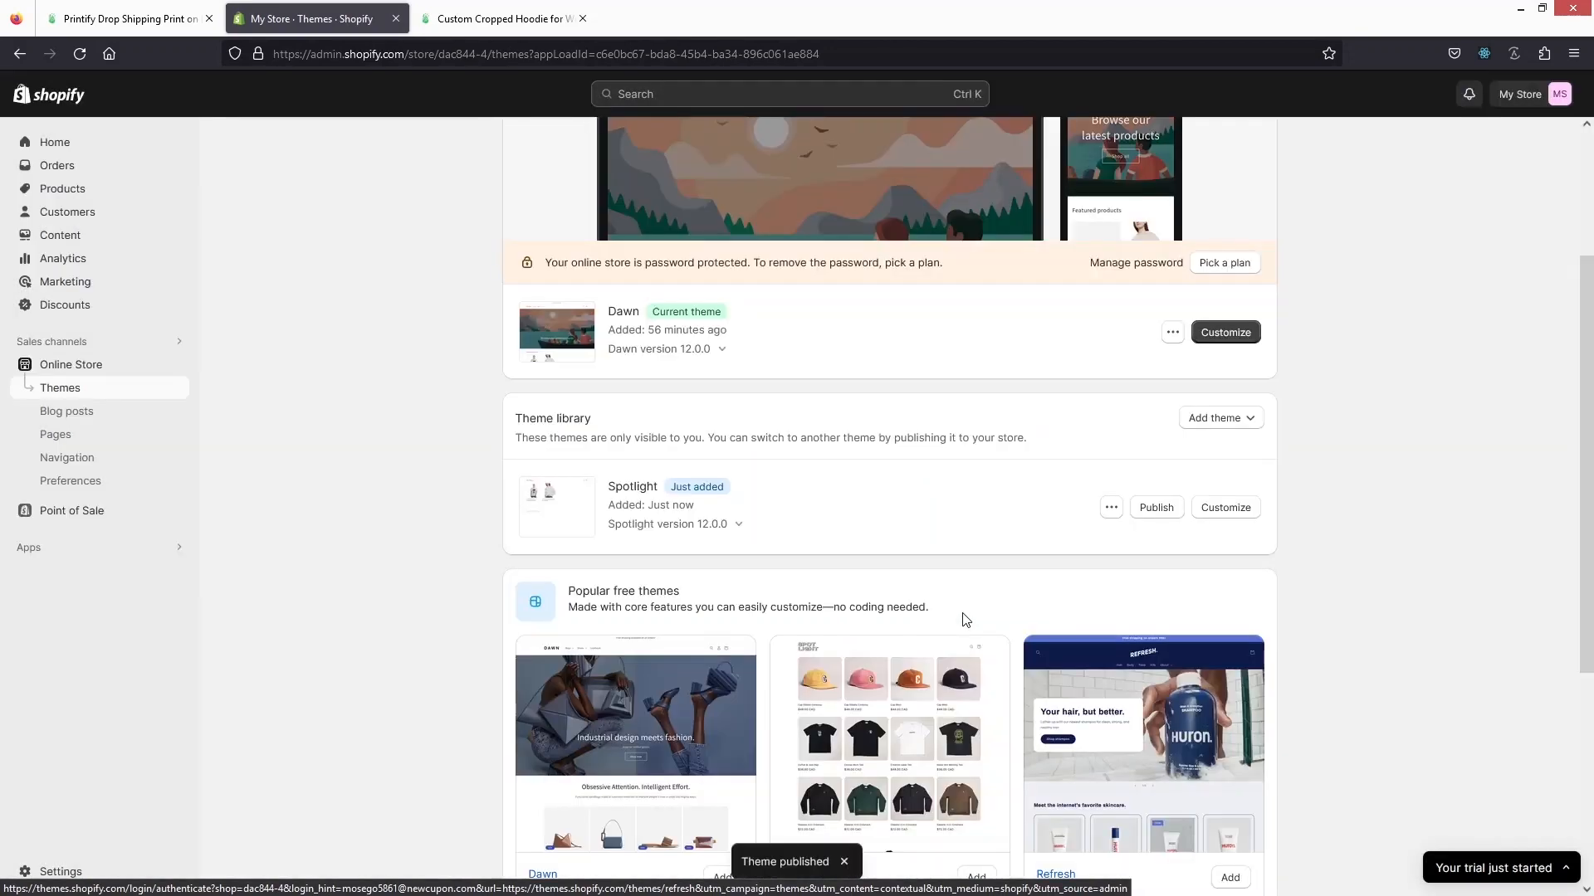
# - View the live store and open the Tie-Dye Tee, Spiral page to examine its options, size table and description
pyautogui.scroll(3, 1312, 738)
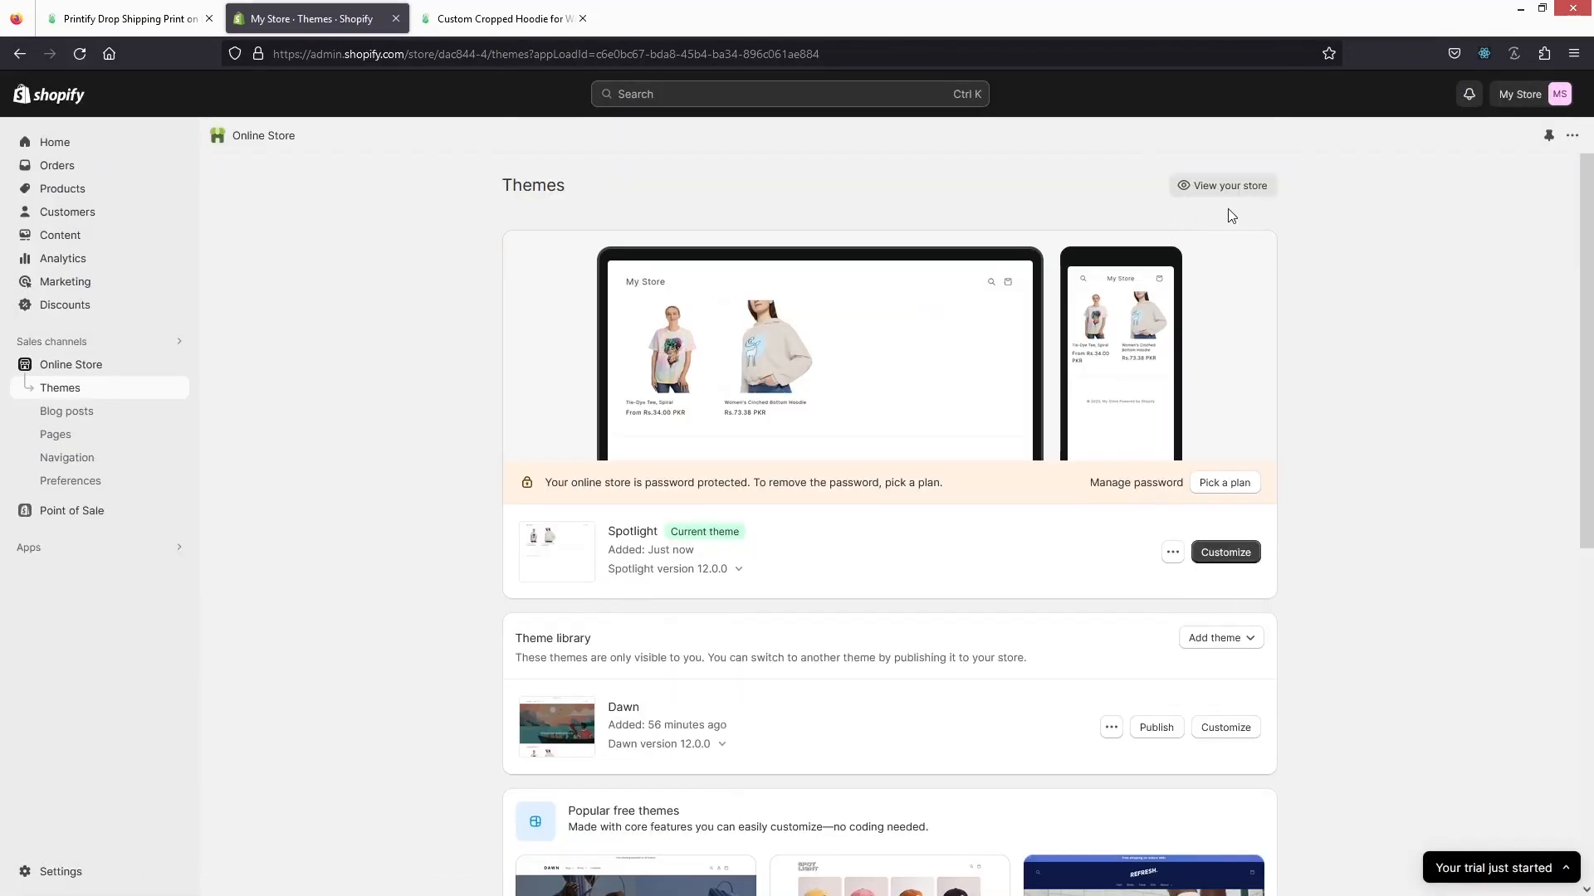
pyautogui.click(1227, 185)
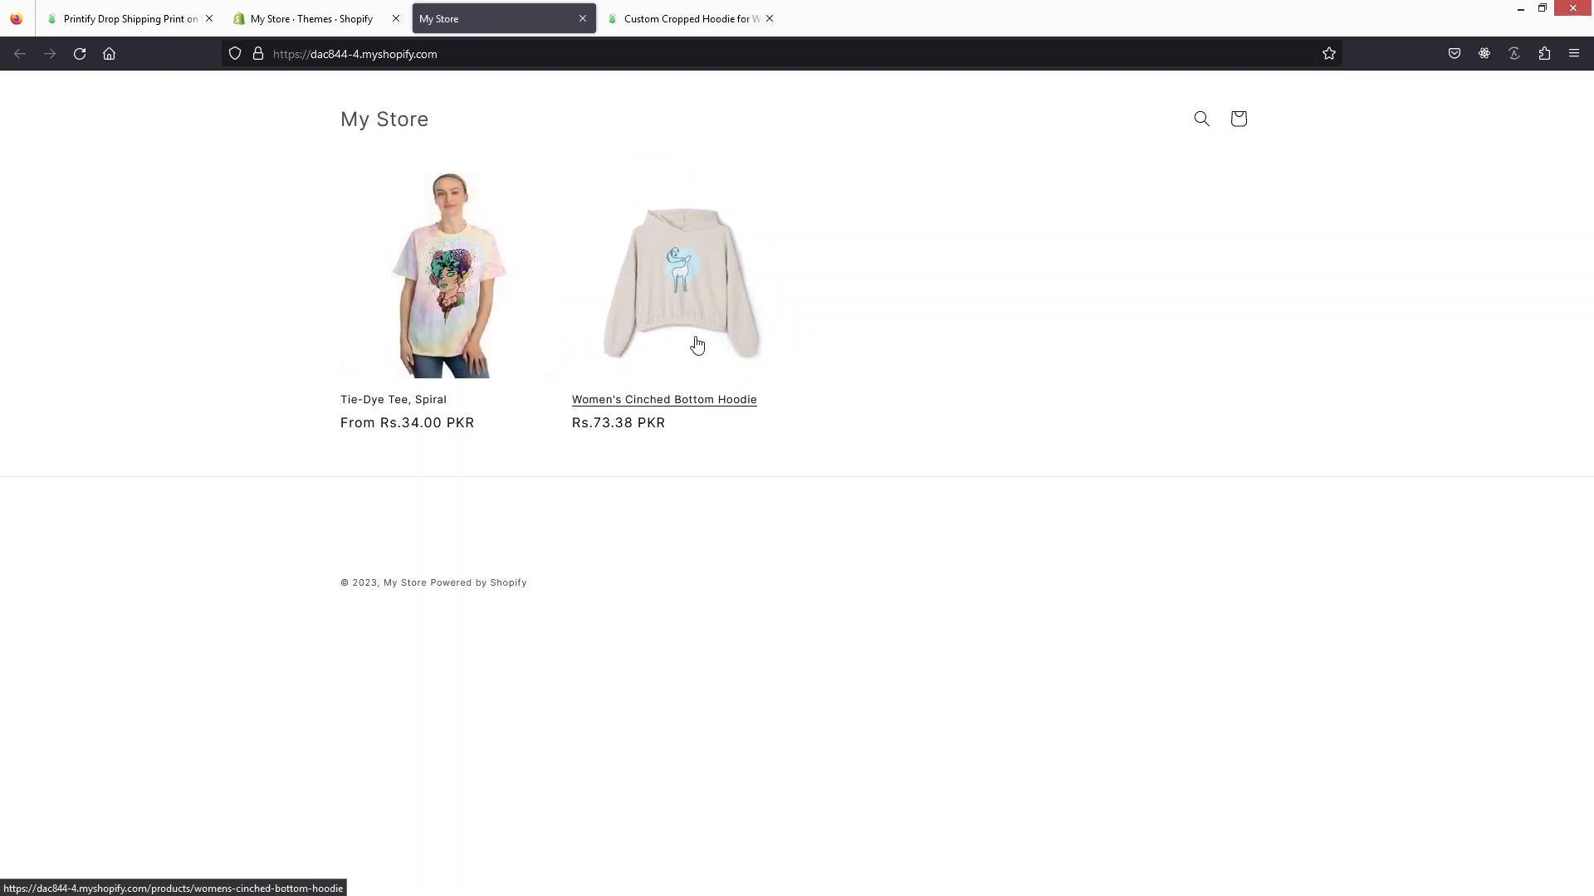
pyautogui.click(417, 304)
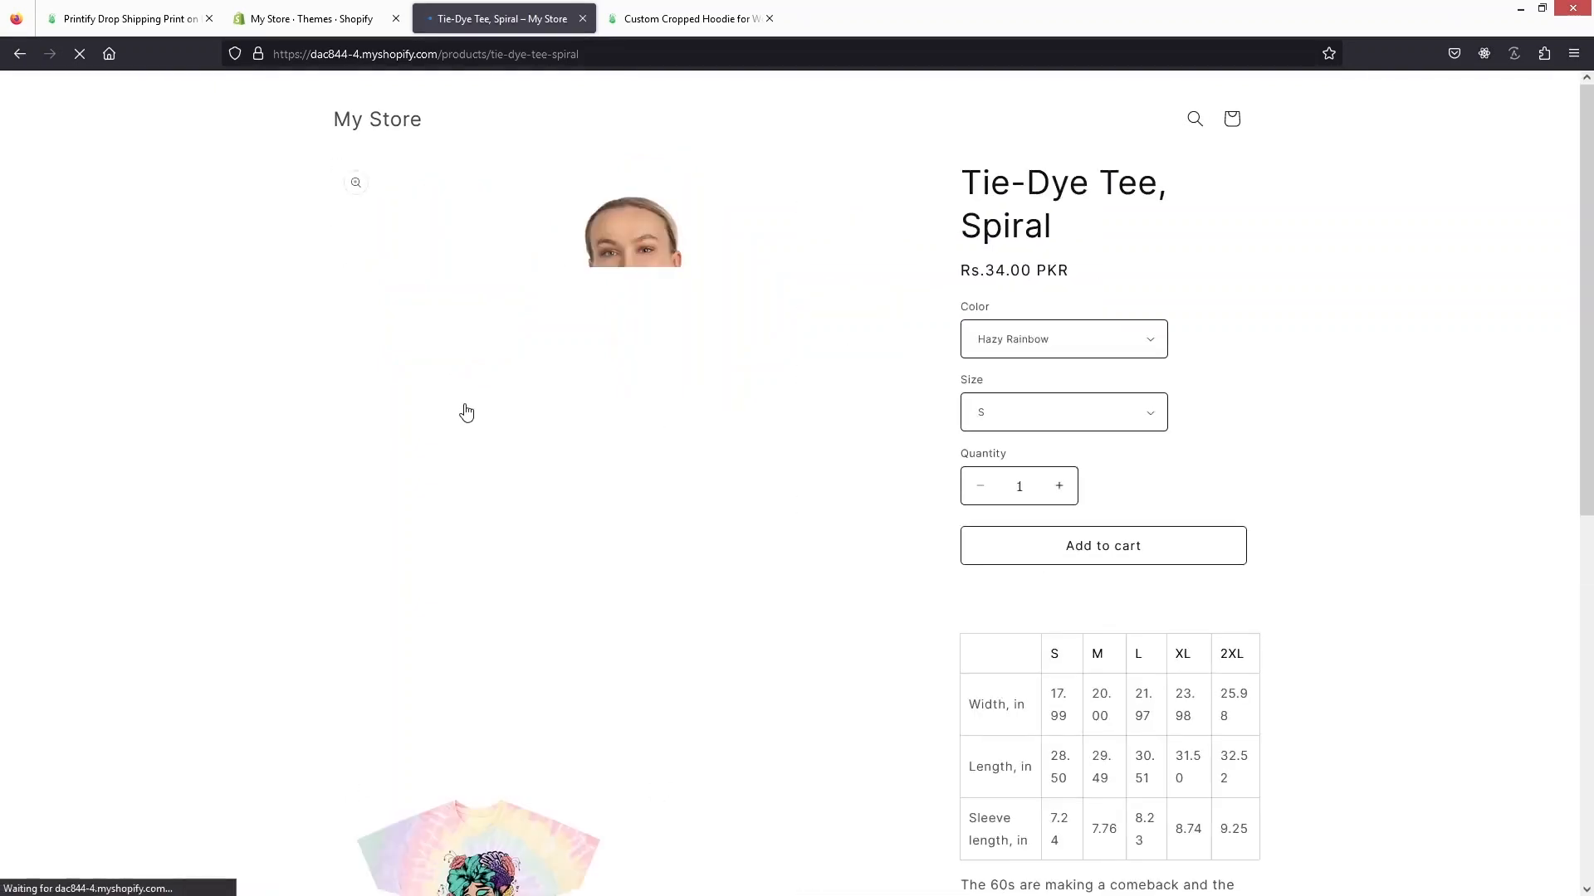
pyautogui.scroll(-2, 1024, 284)
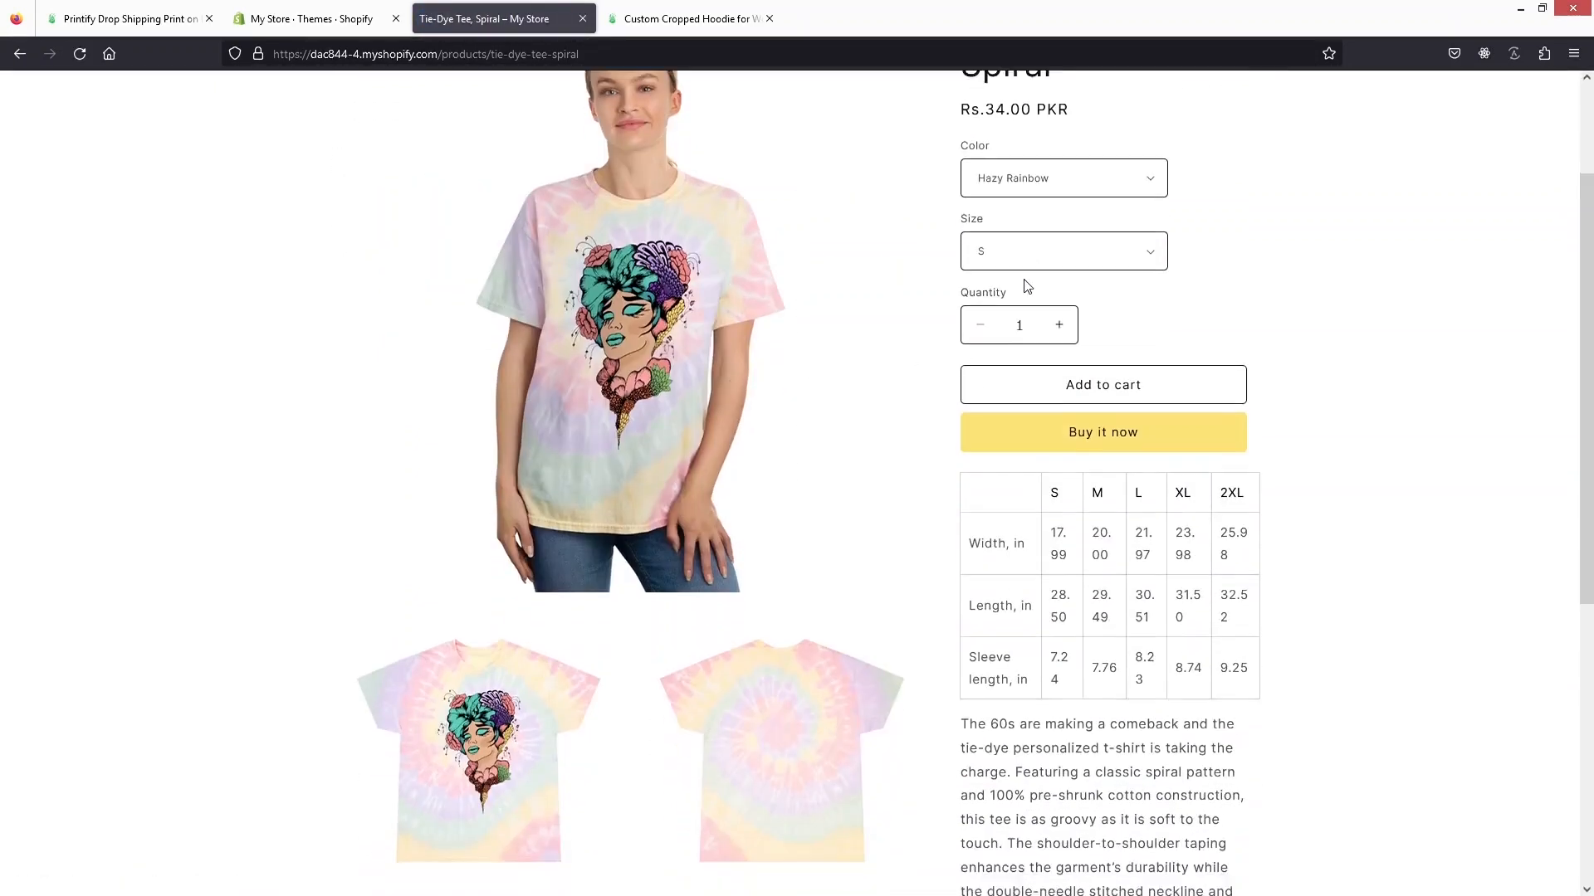
pyautogui.scroll(-2, 969, 268)
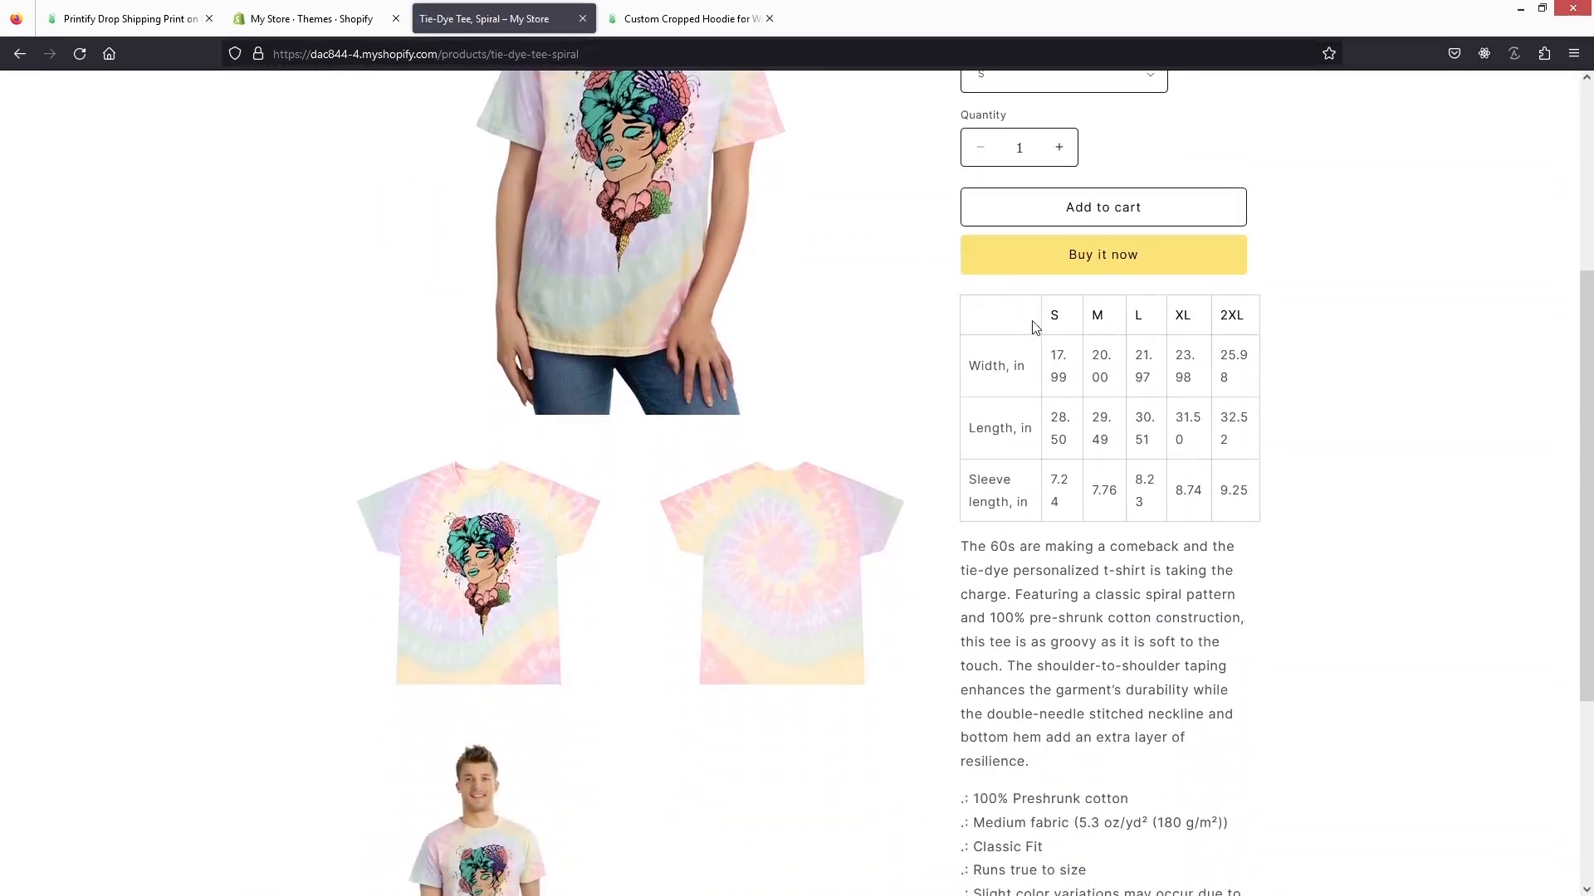
pyautogui.scroll(-1, 1065, 364)
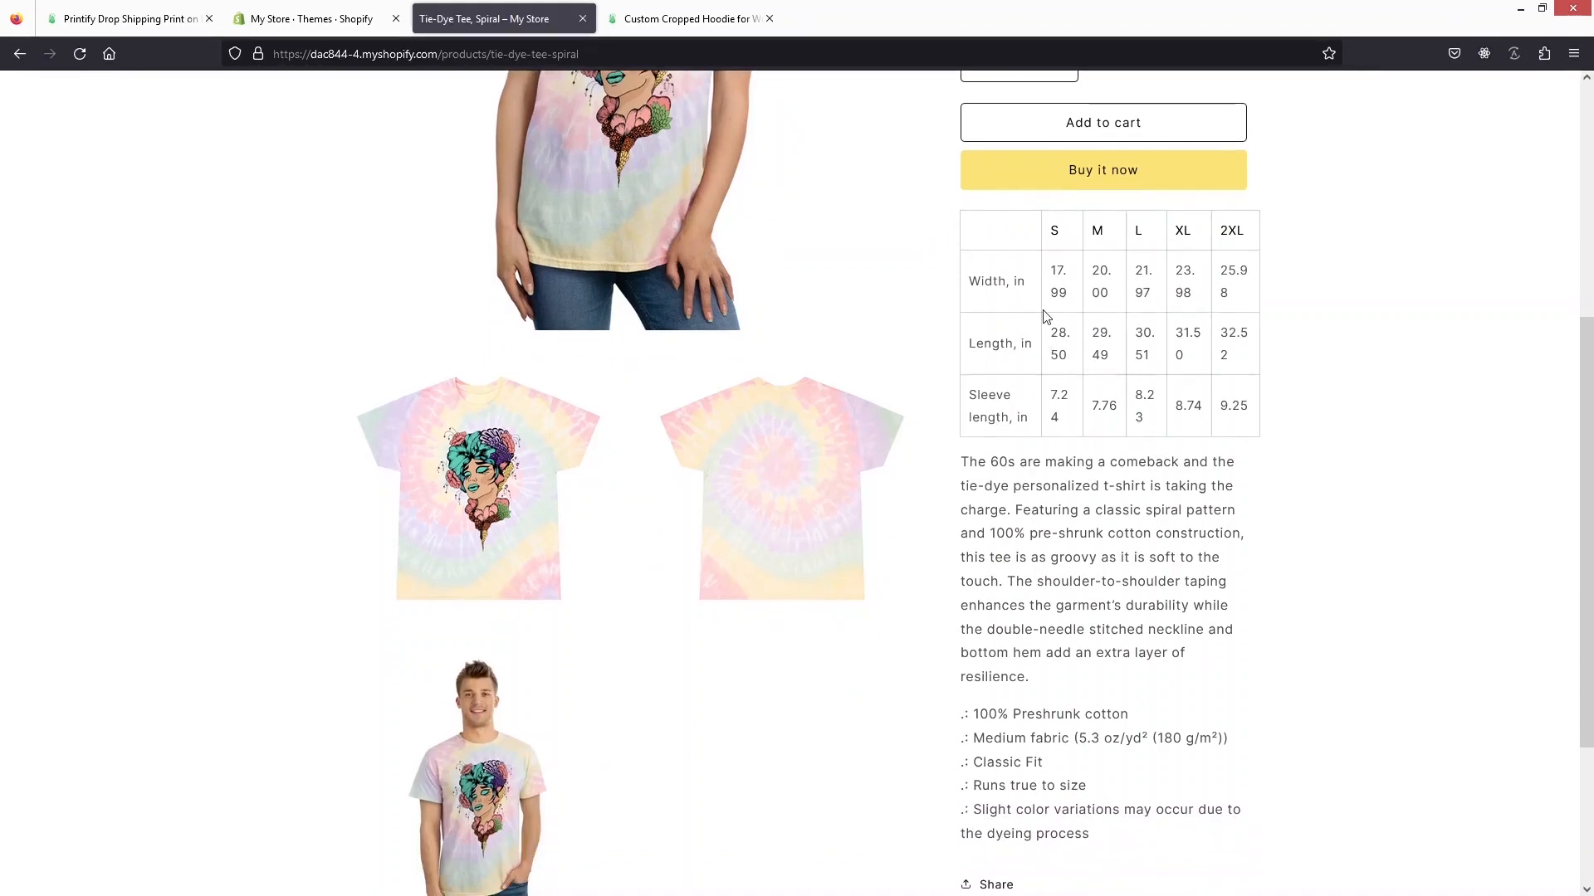
pyautogui.scroll(-3, 1045, 316)
# - Enlarge the tee's flat front mockup, close the enlarged image and look over the rest of the product page
pyautogui.scroll(7, 726, 312)
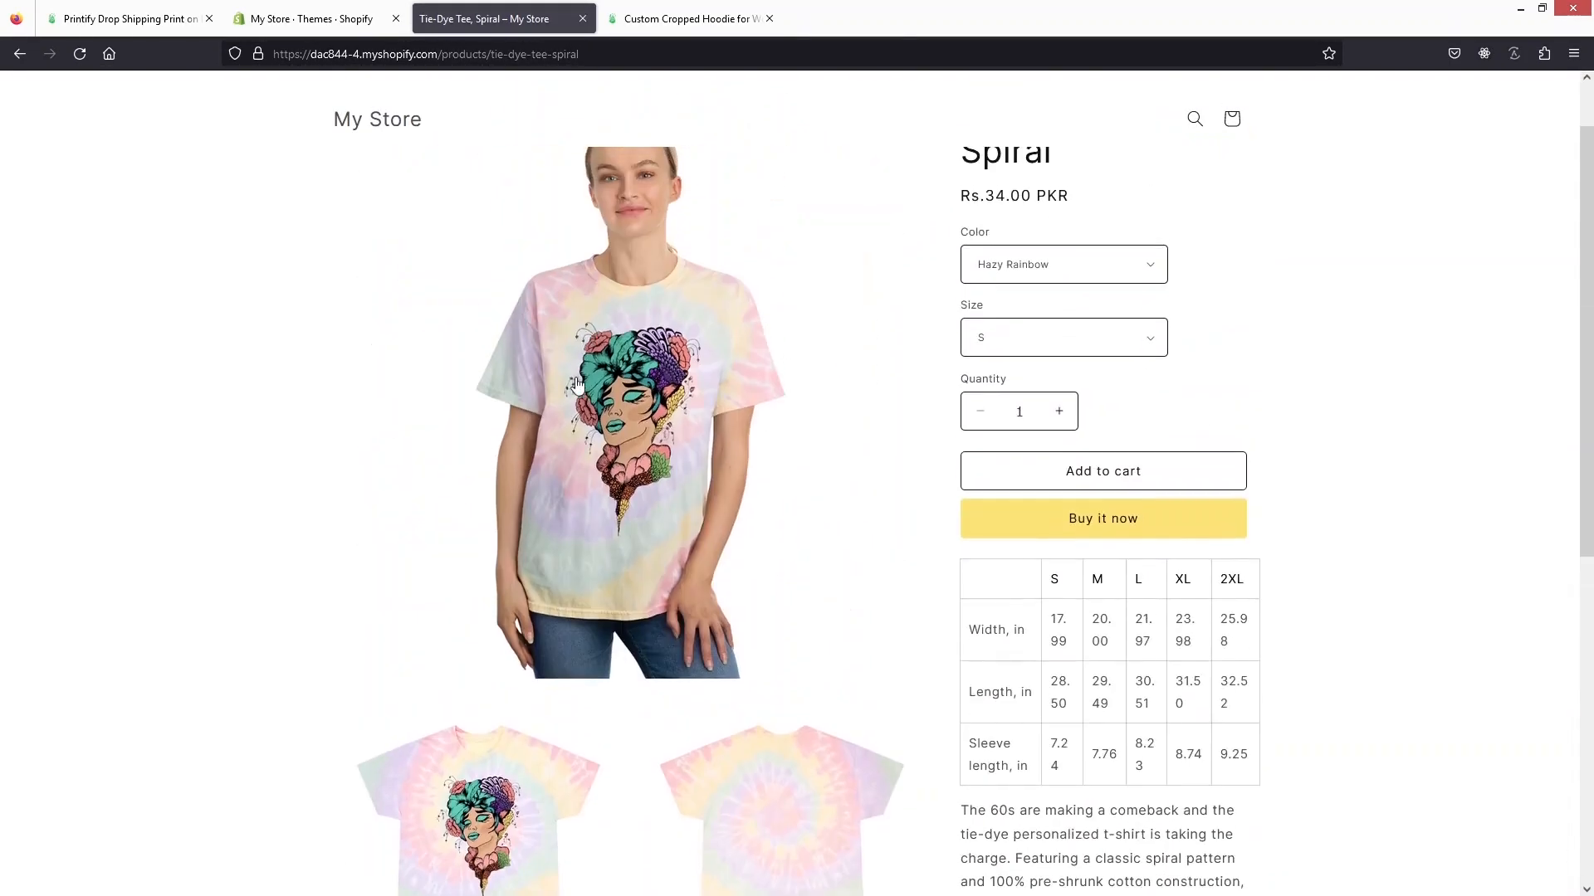
pyautogui.scroll(-3, 574, 504)
pyautogui.click(620, 307)
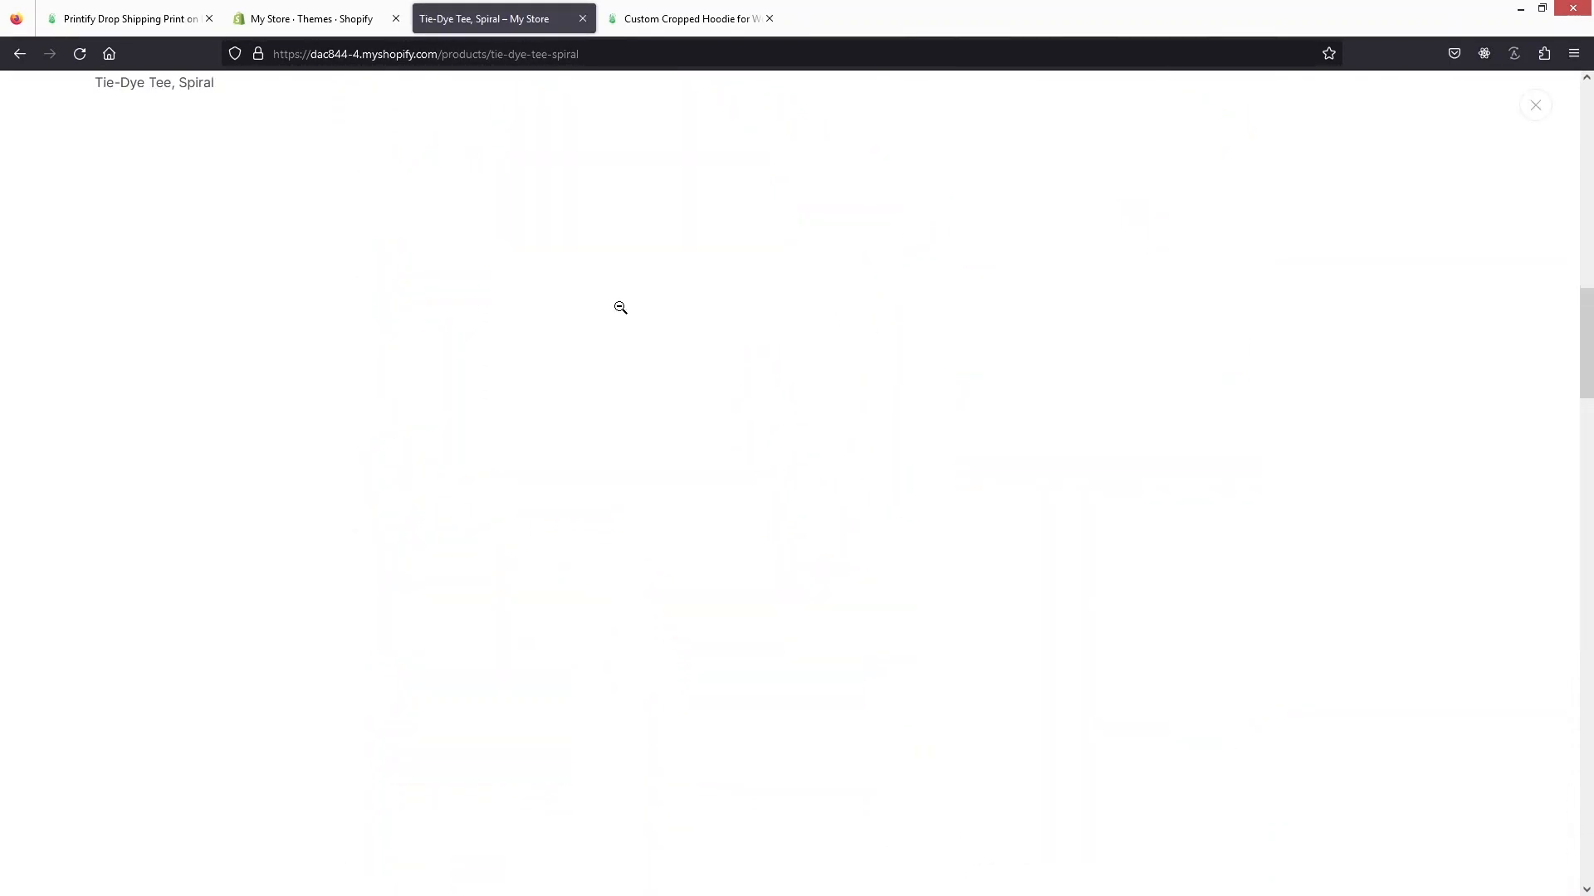
pyautogui.scroll(2, 754, 314)
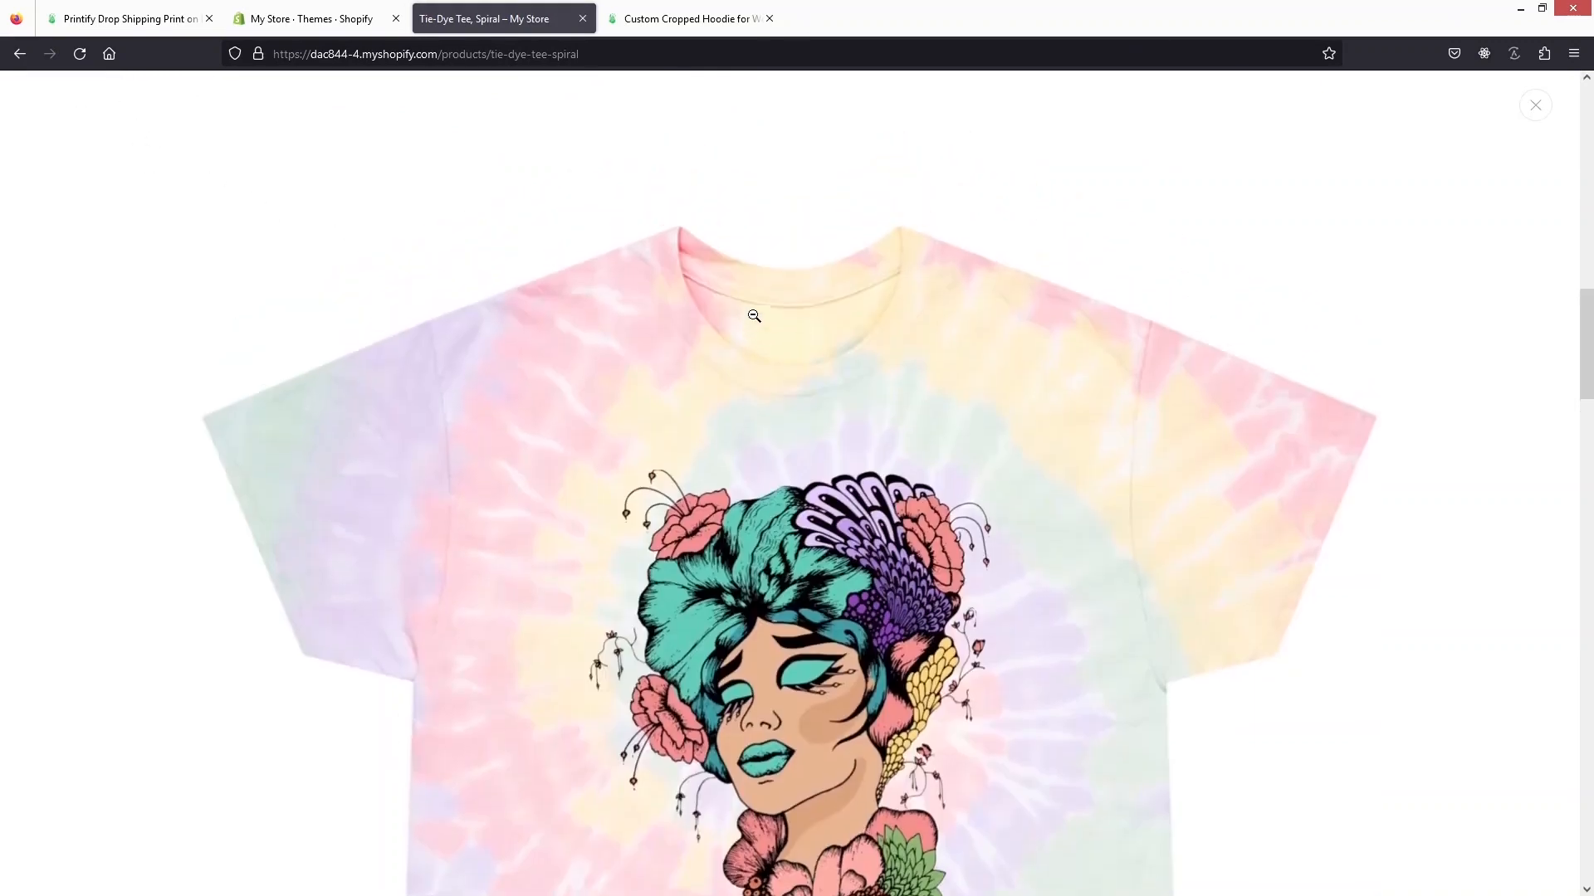
pyautogui.click(406, 337)
pyautogui.scroll(-5, 772, 366)
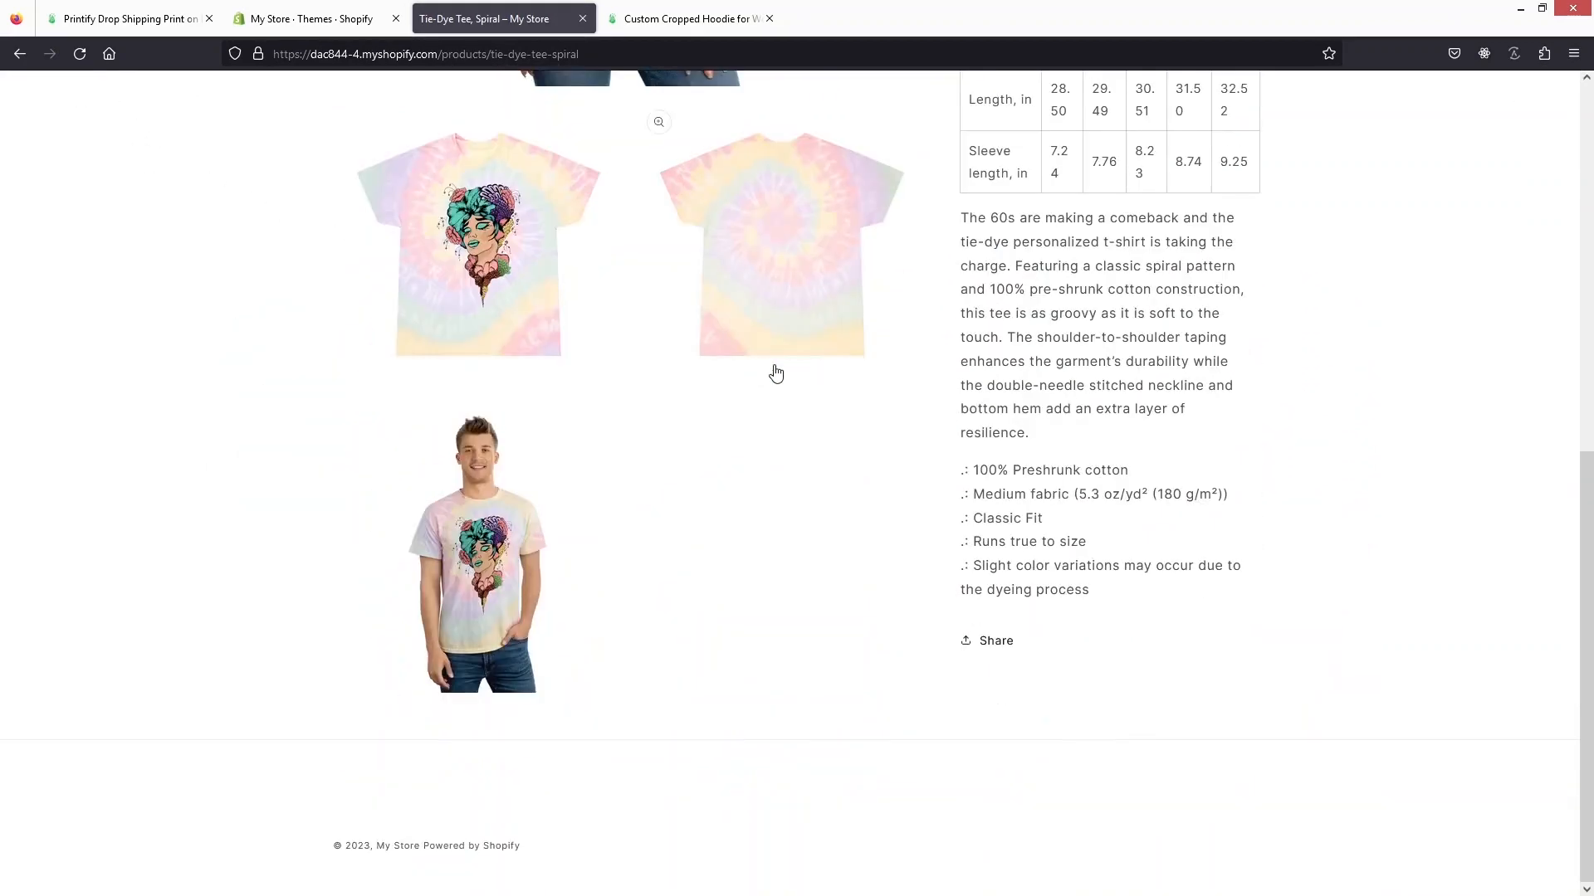
pyautogui.scroll(8, 776, 349)
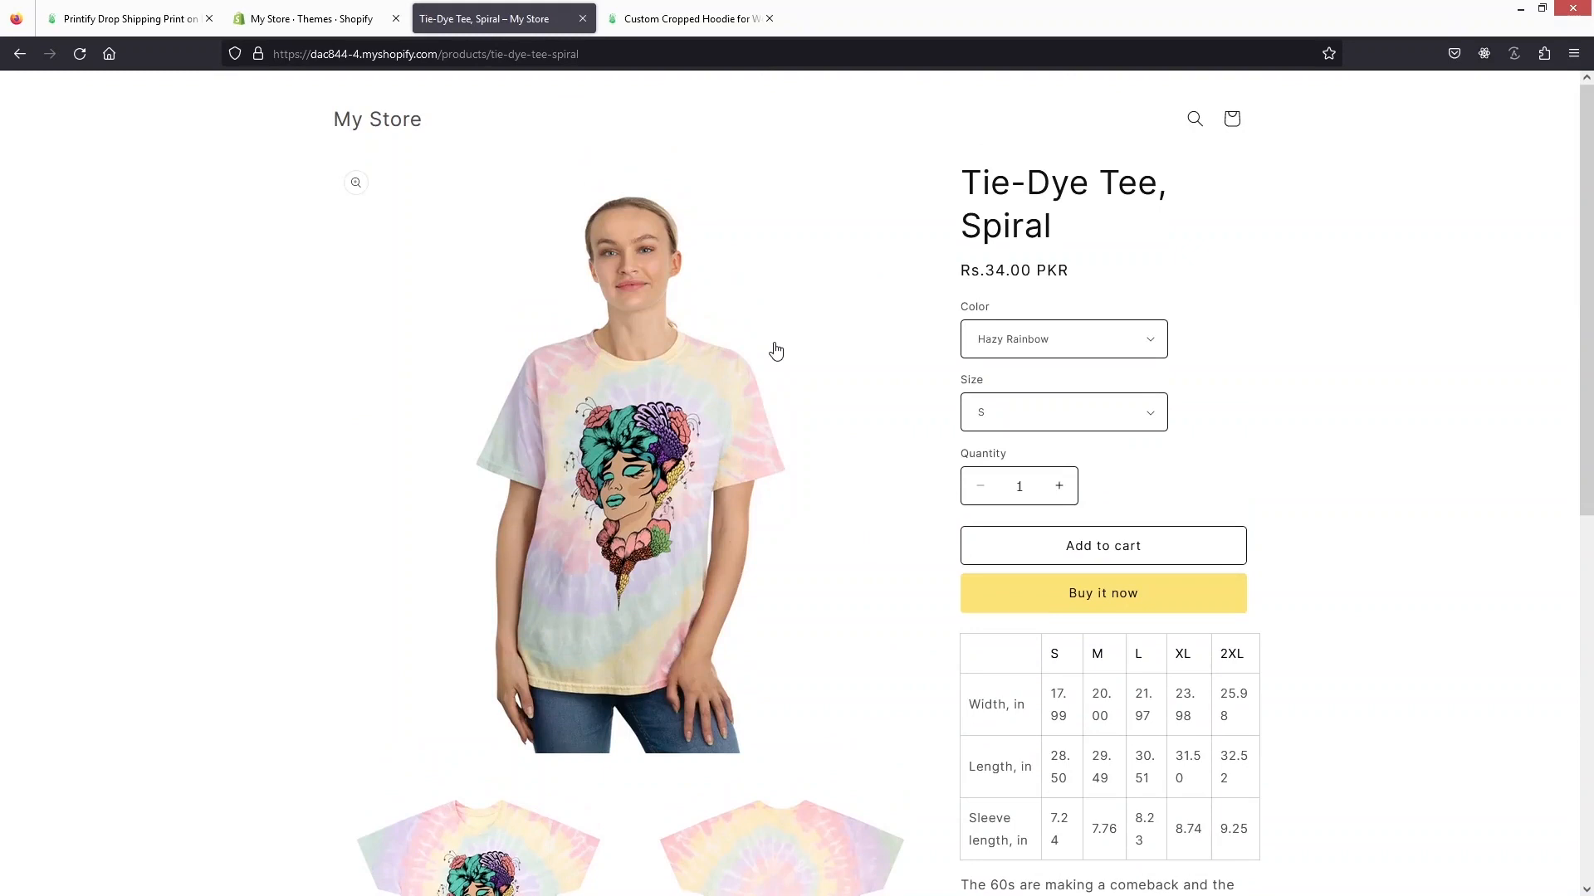